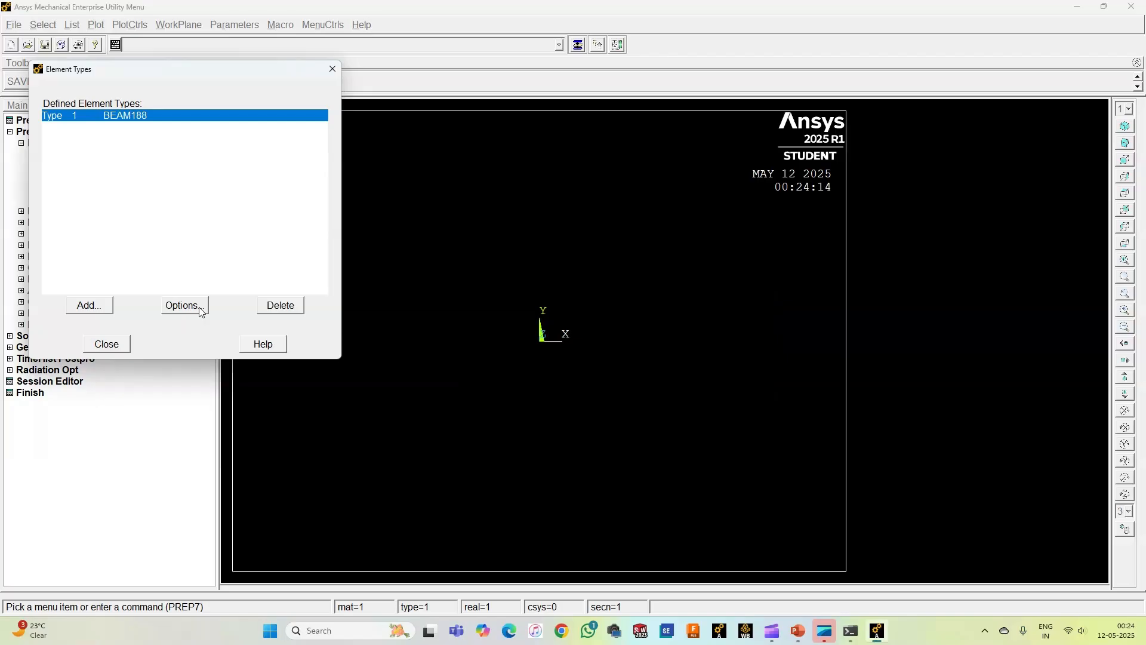
Step: Set the element behavior (K3) of the BEAM188 element type to Cubic Form
click(201, 310)
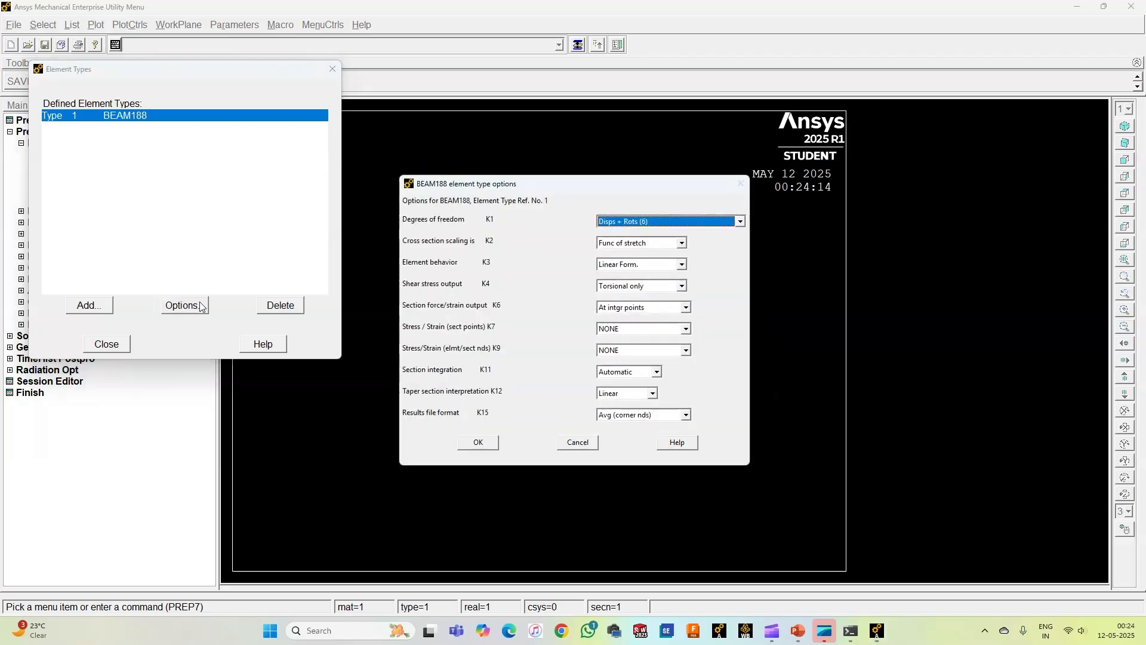
click(682, 267)
click(614, 297)
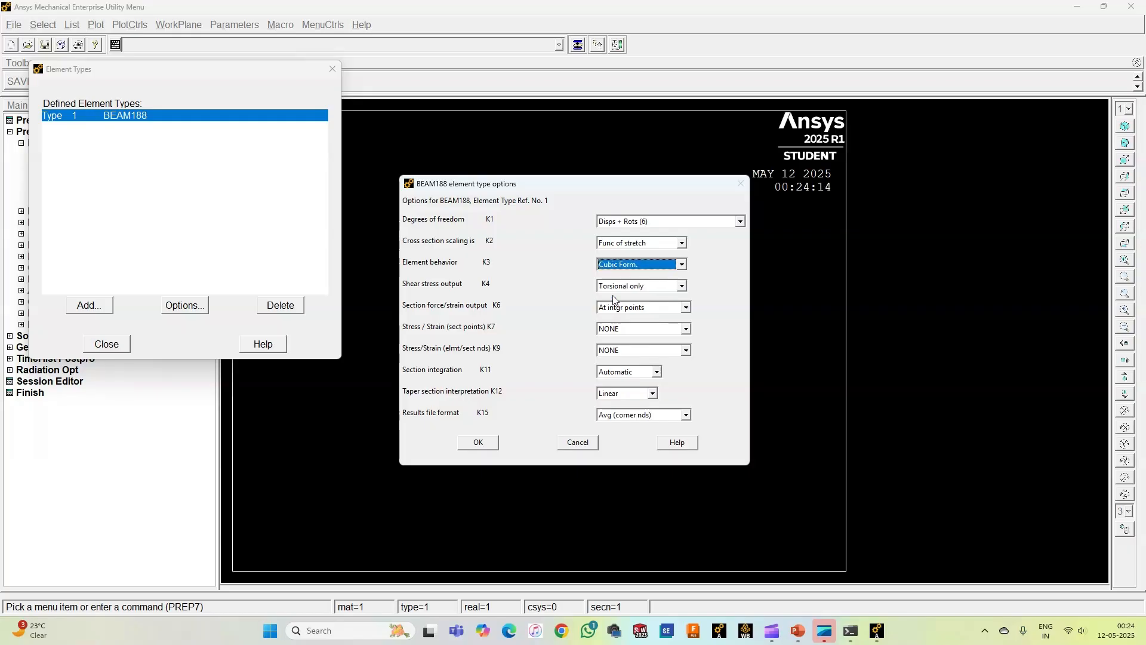
click(477, 443)
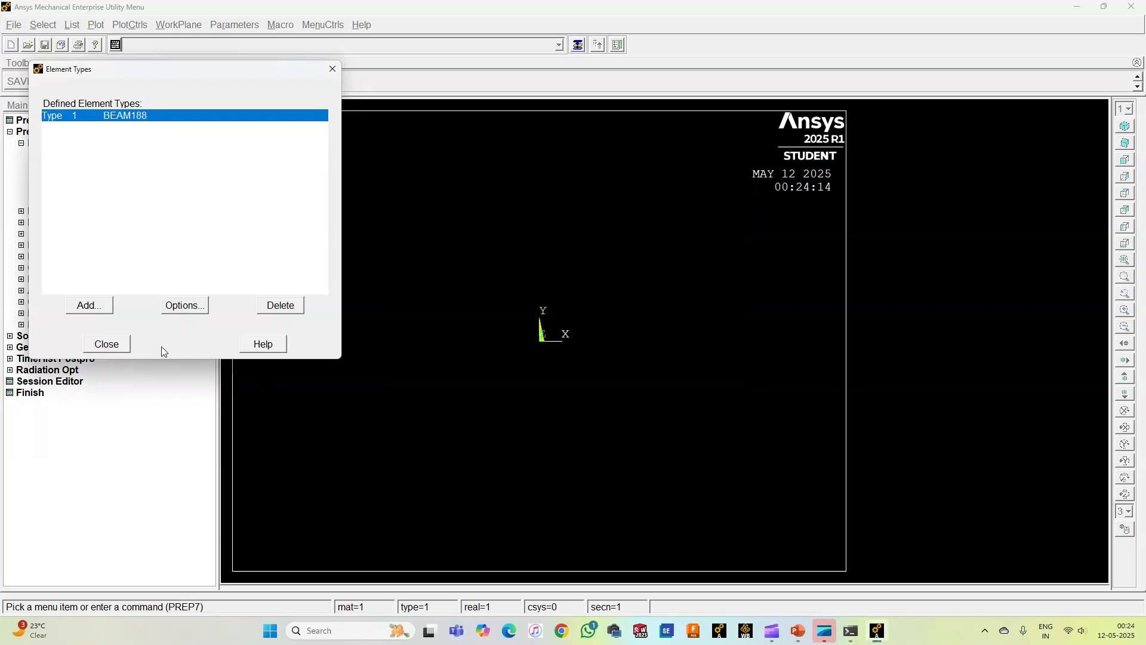
click(113, 345)
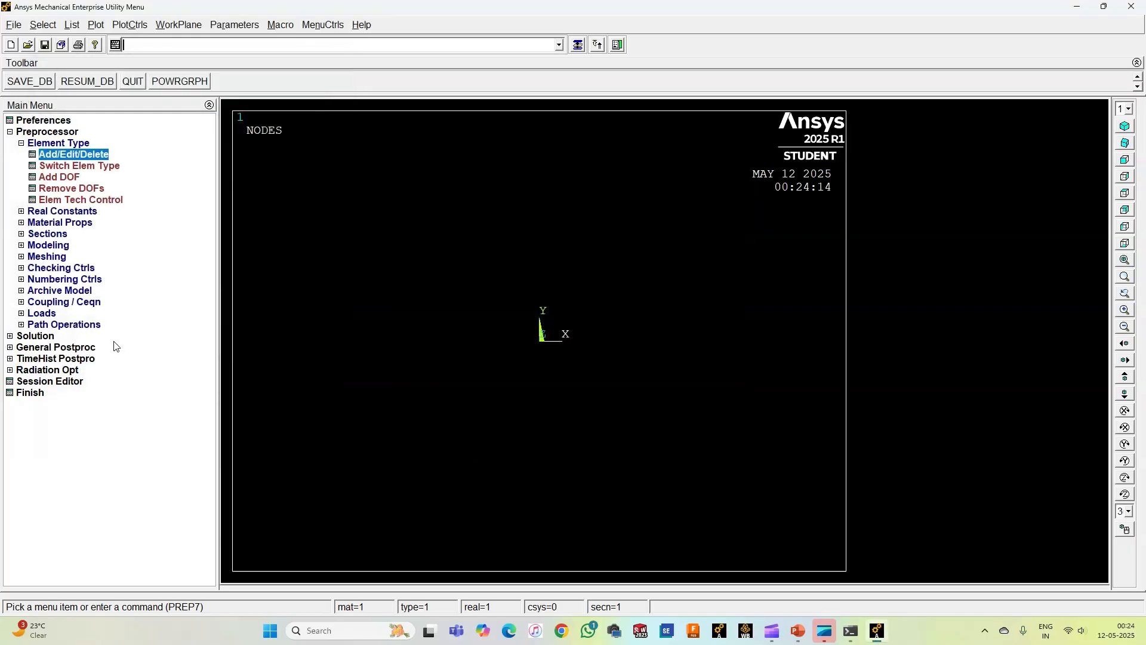
click(52, 144)
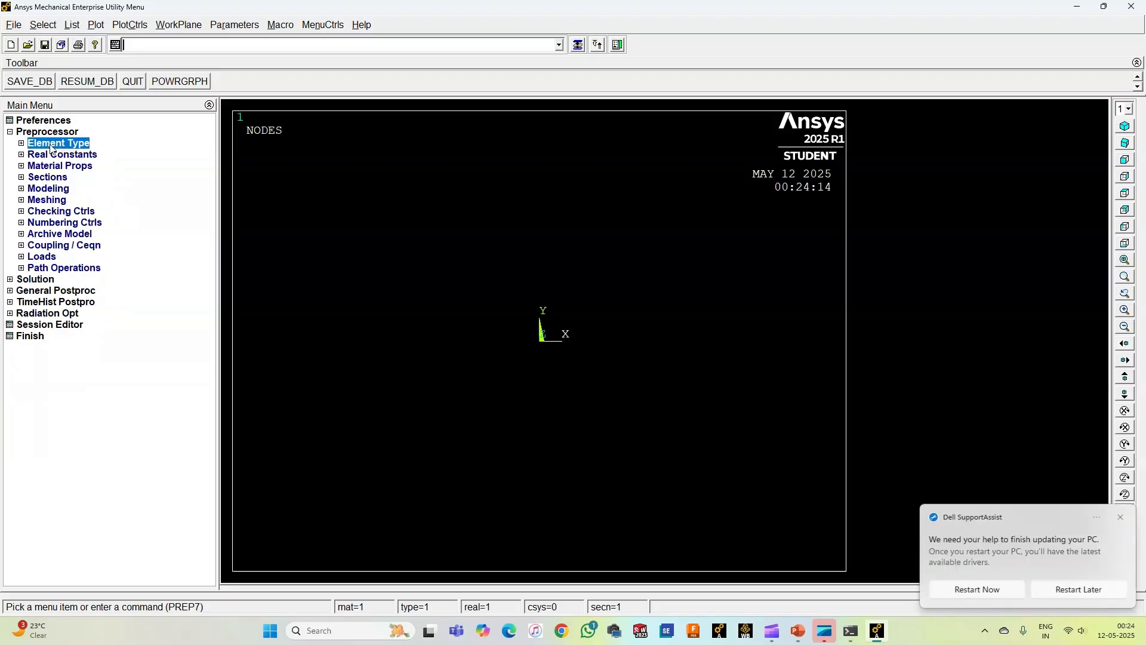
Step: Define material model 1 as structural linear elastic isotropic, with a Young's modulus EX of 200e3
click(57, 167)
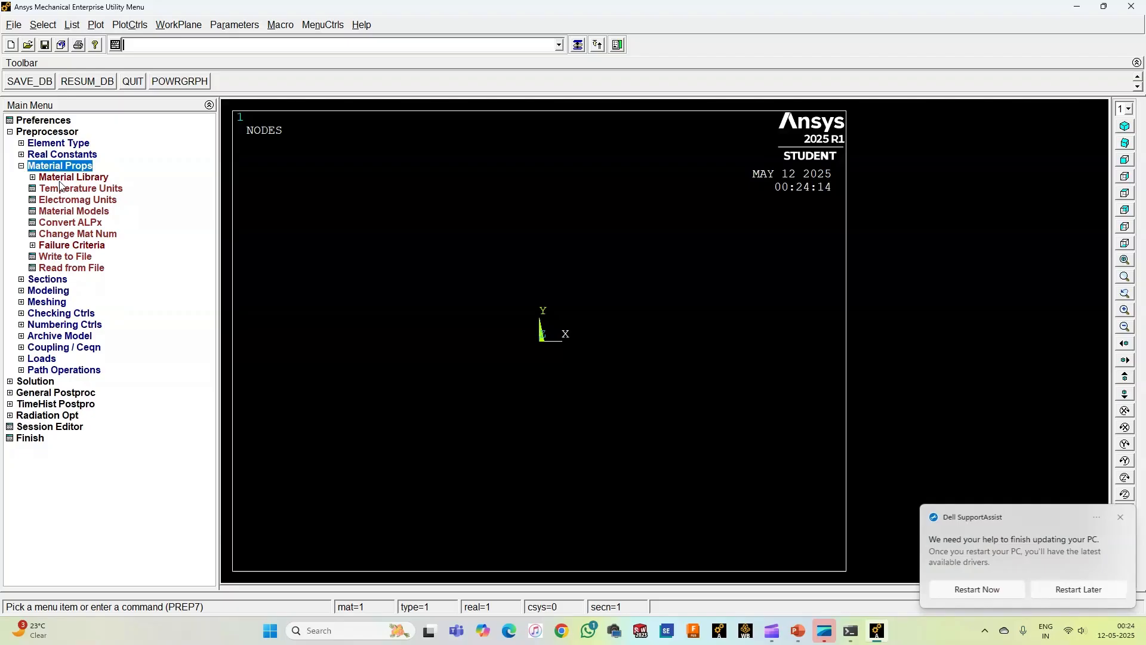
click(67, 212)
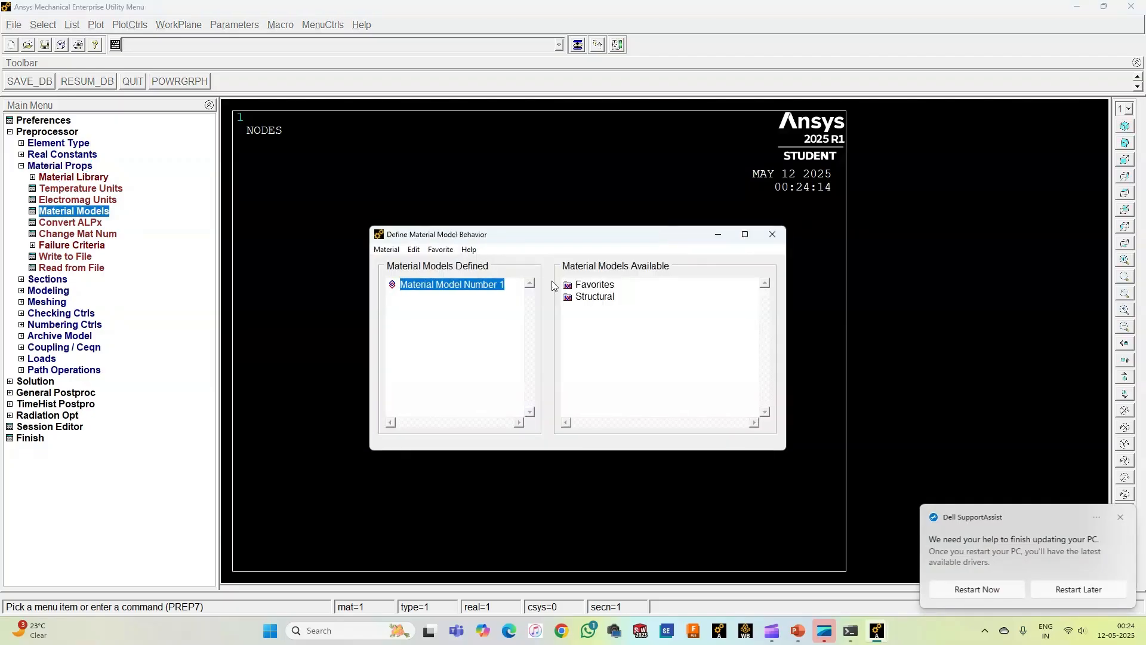
double_click(592, 300)
double_click(606, 310)
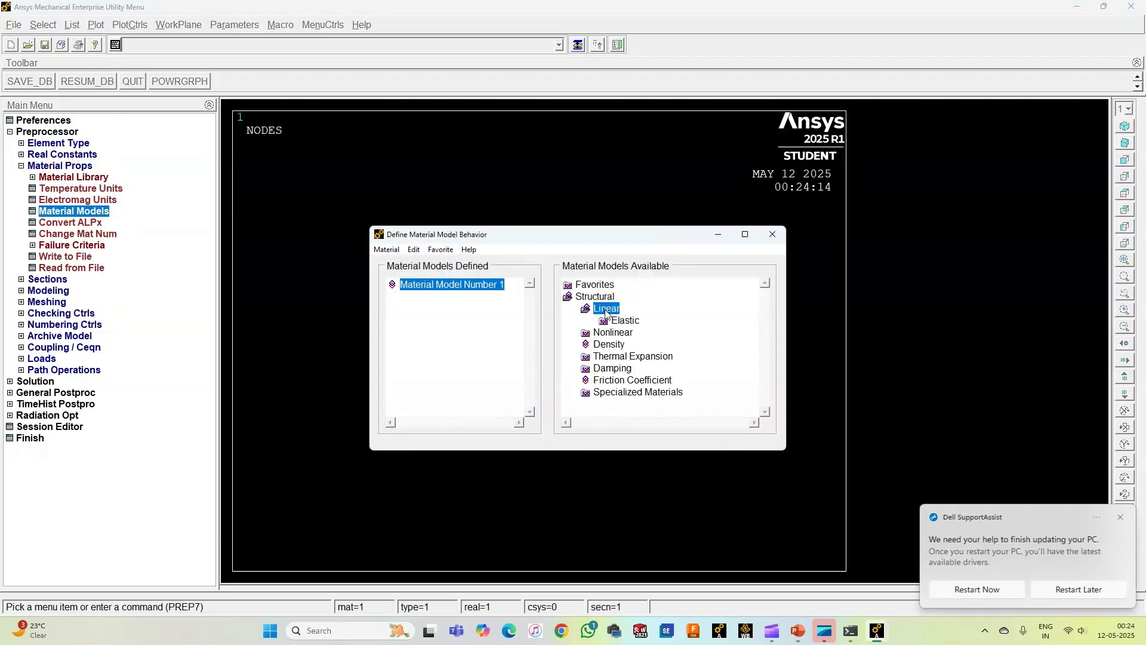
double_click(617, 320)
double_click(644, 333)
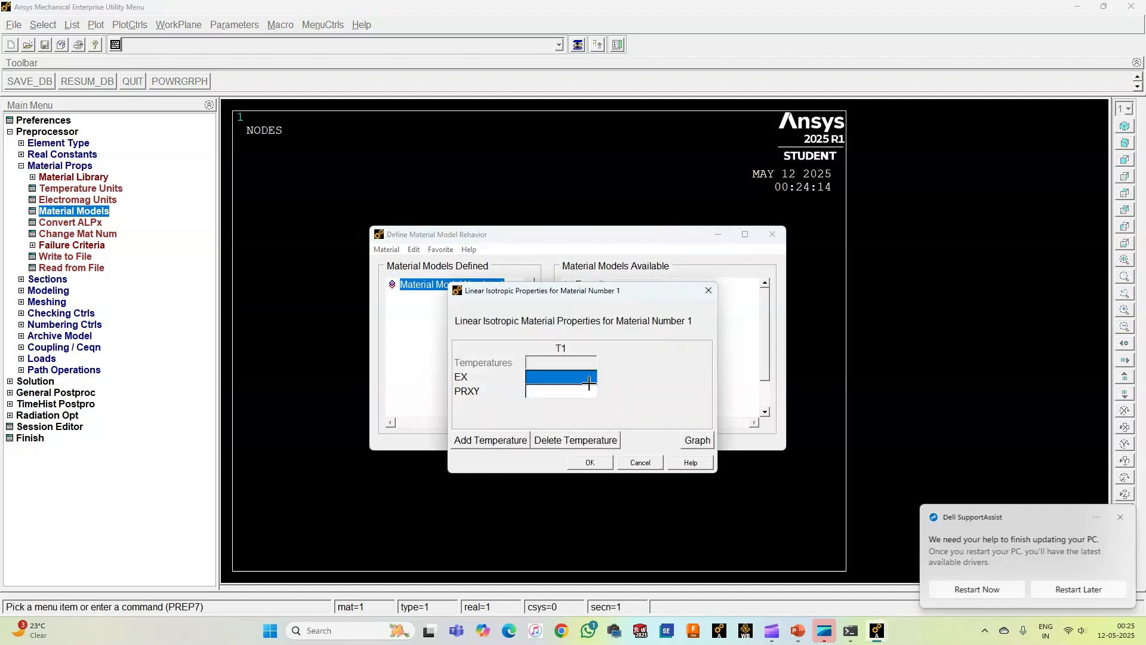
text(200)
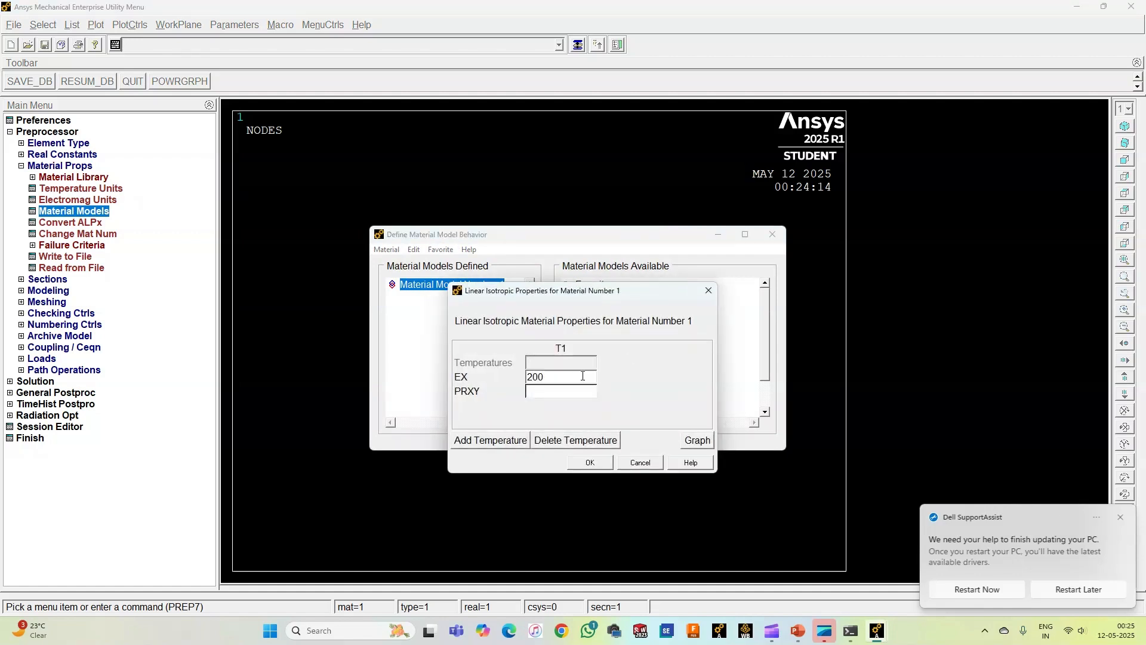
text(e3)
Step: Set Poisson's ratio PRXY to 0.3 for material 1 and finish the material definition
click(567, 392)
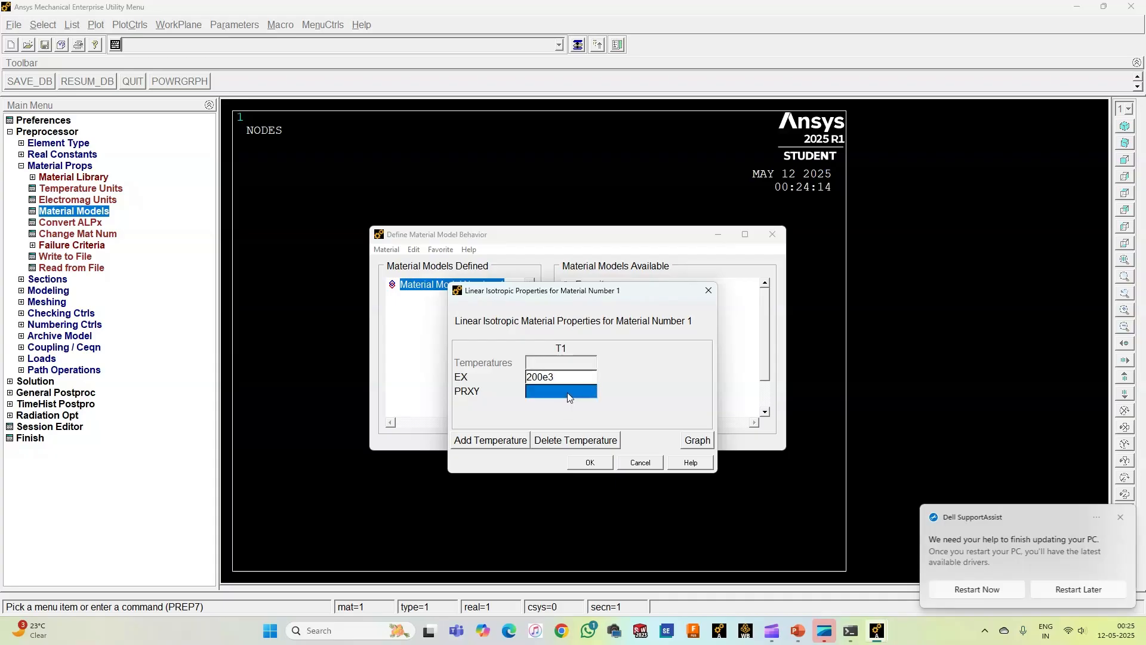
text(0.3)
click(582, 459)
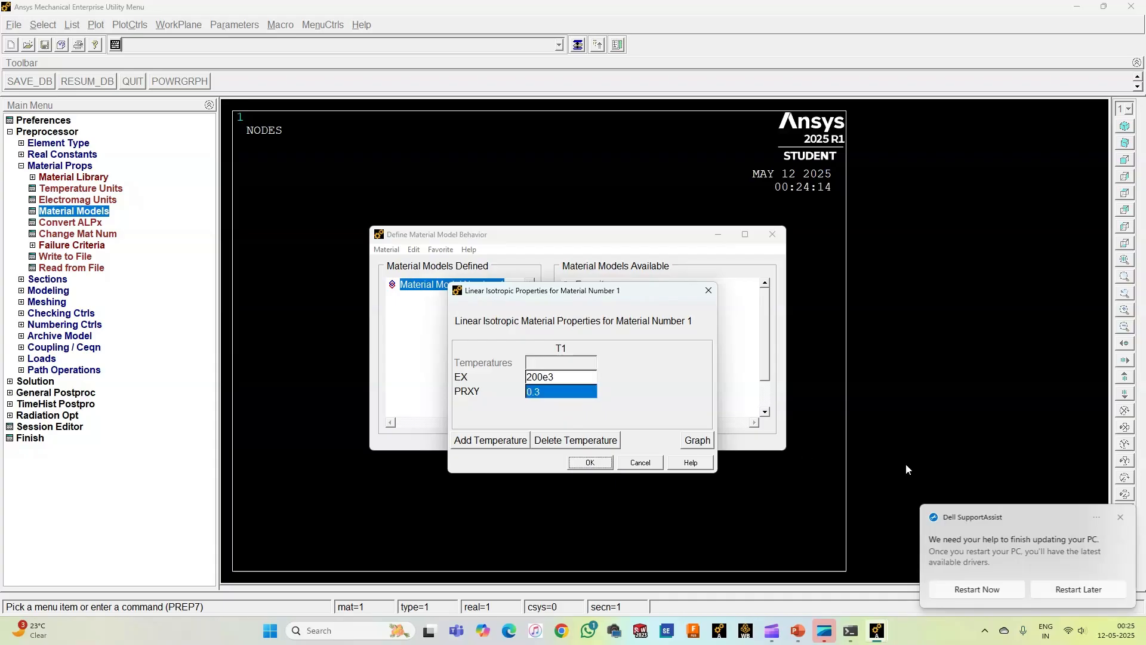
click(587, 462)
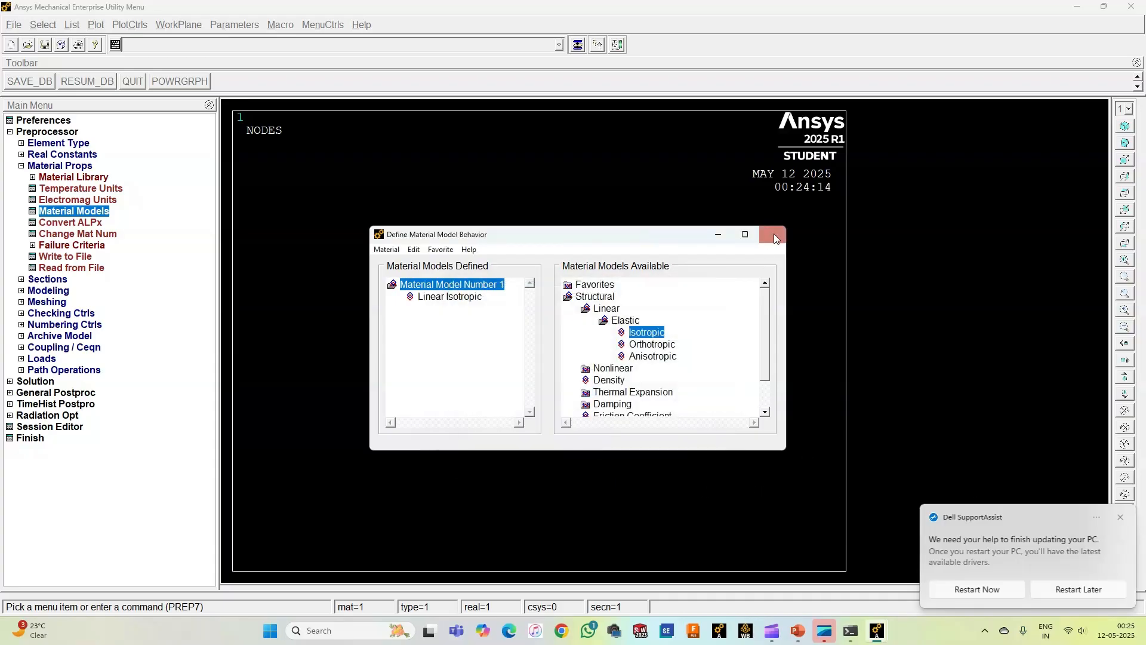
click(773, 235)
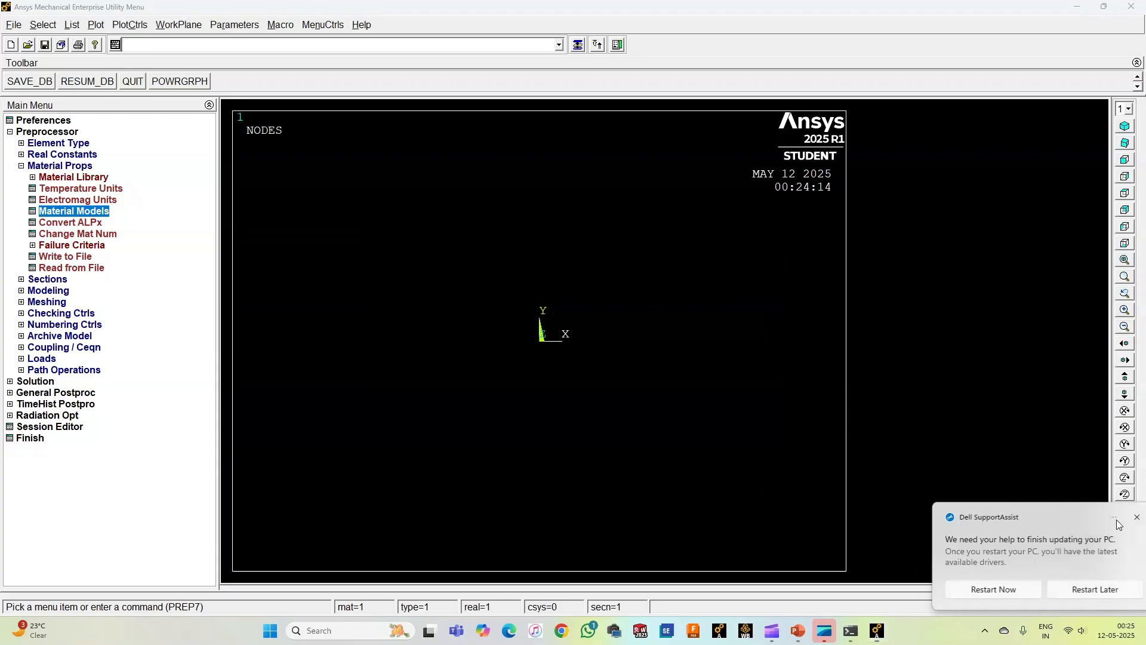
click(52, 166)
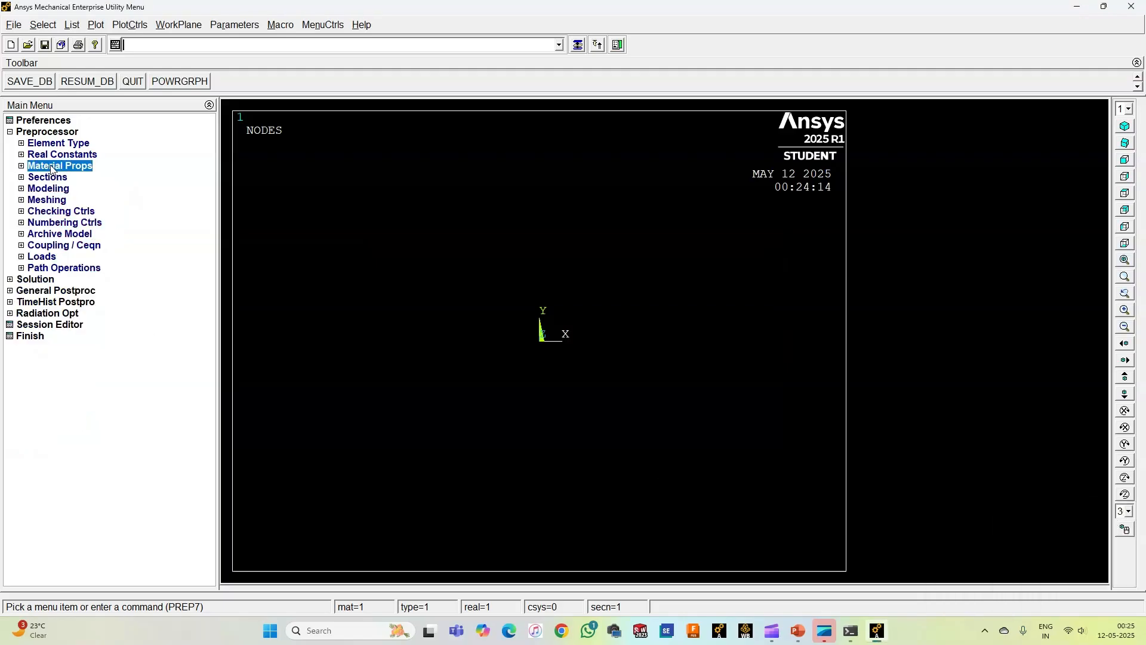
Step: Start a common beam section with ID 1, name it CANTILEVER and choose the solid rectangular sub-type
click(51, 178)
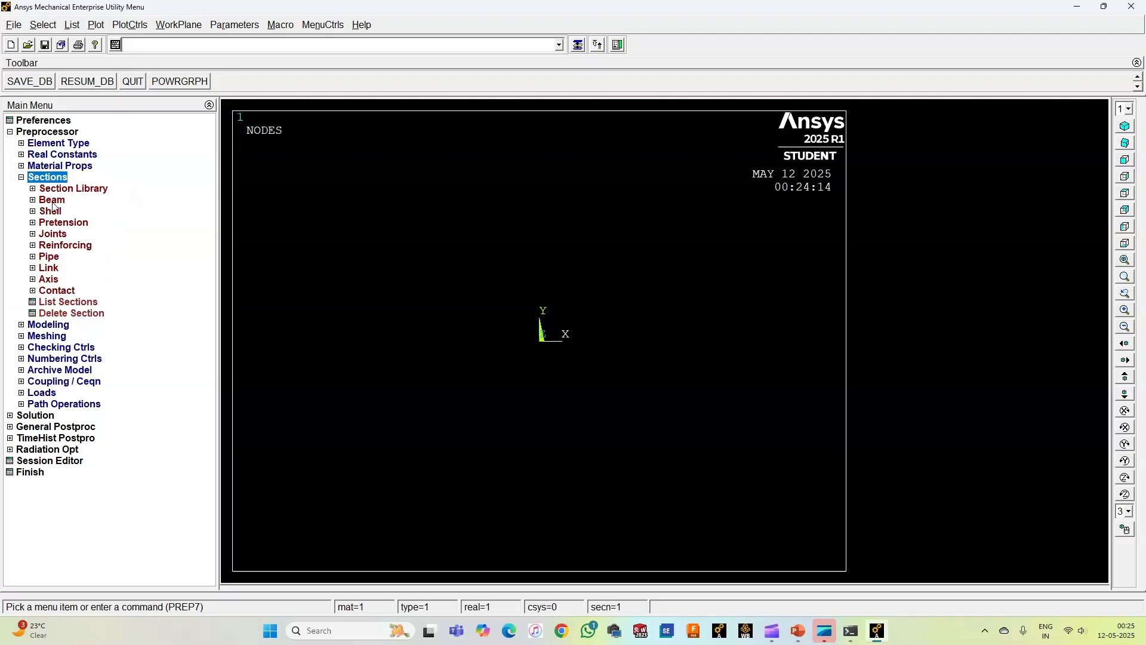
click(52, 201)
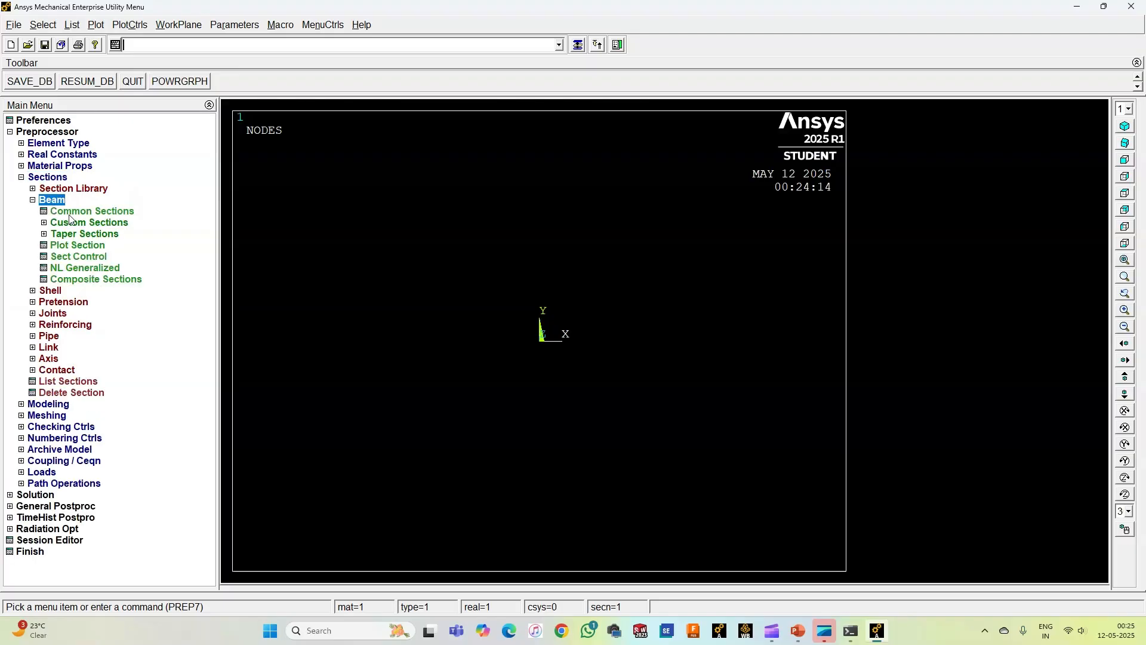
click(71, 212)
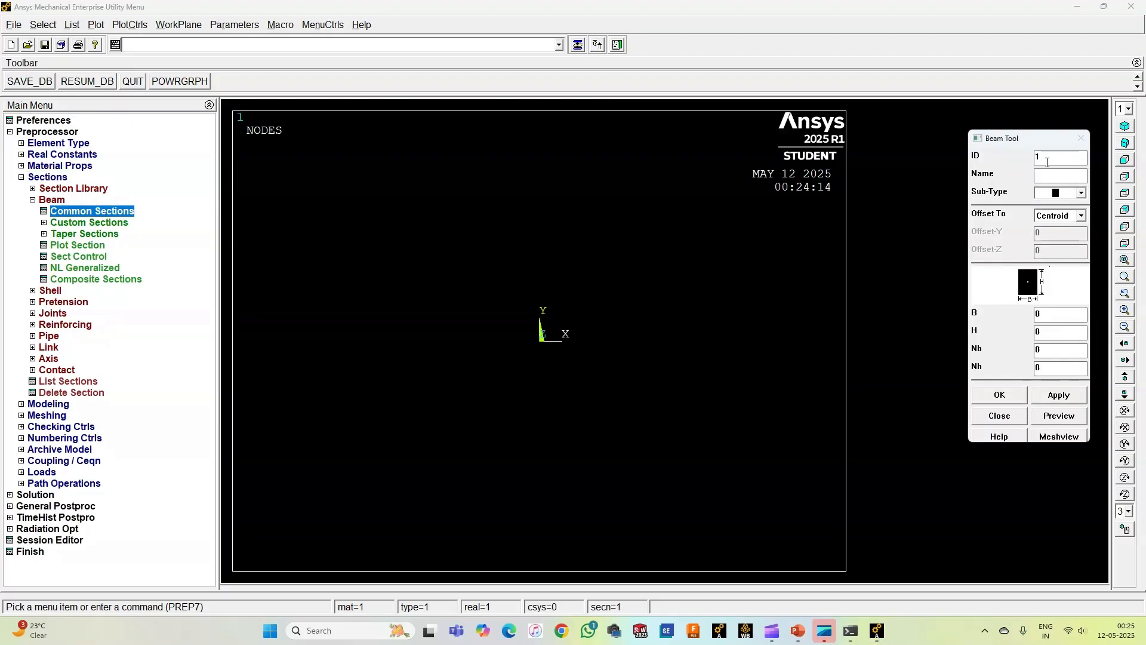
click(1047, 162)
text(CANTILEVER)
click(1080, 193)
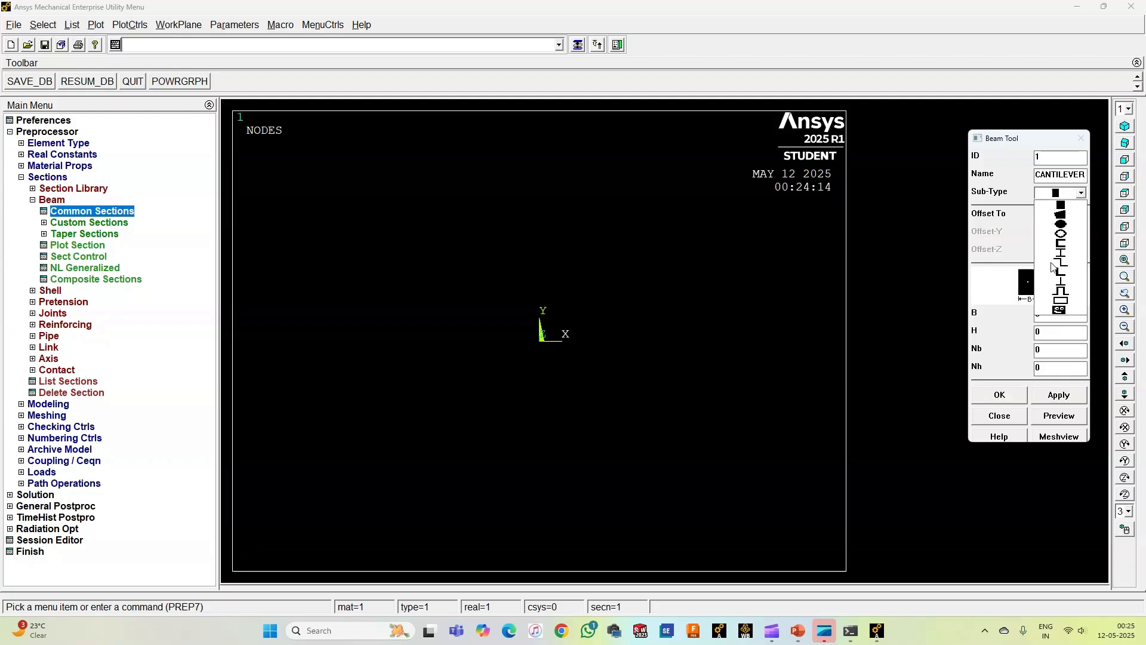
click(1058, 206)
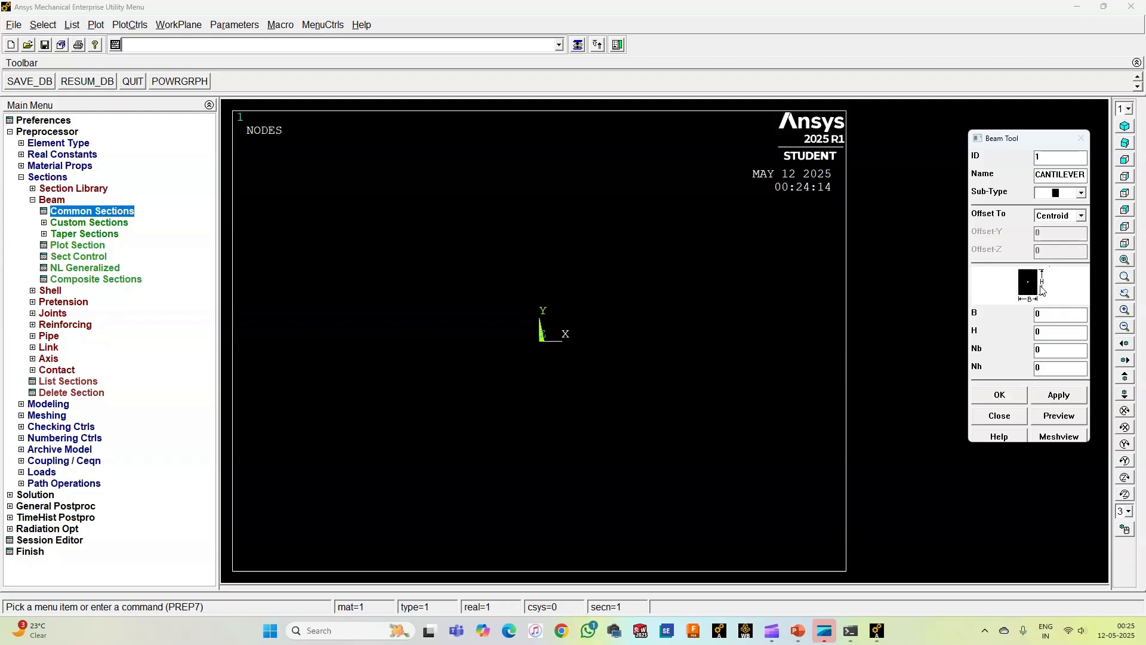
Step: Set the rectangular section's width B to 0.12 and height H to 0.2, and accept the section
double_click(1035, 314)
text(0.12)
text(.2)
click(999, 397)
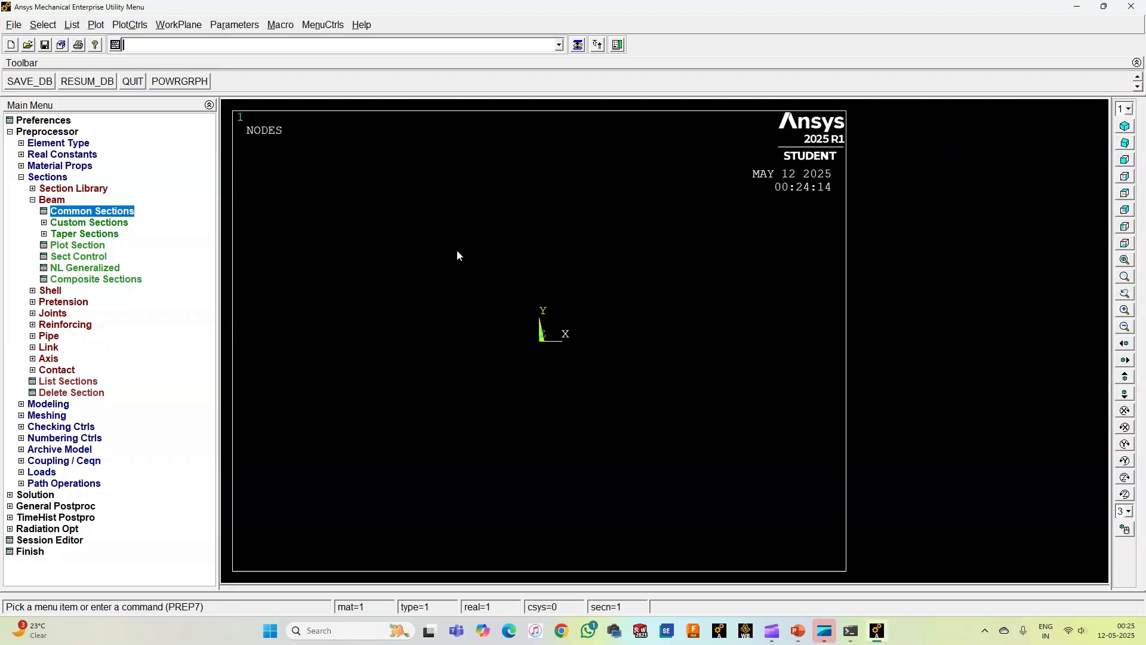
double_click(53, 200)
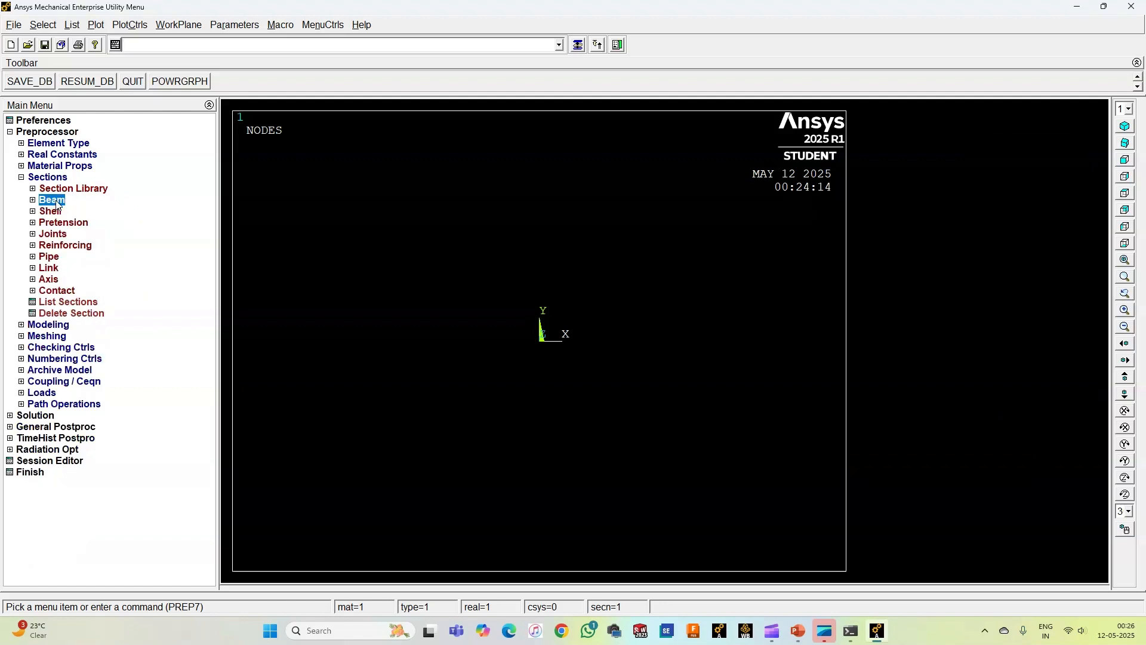
double_click(48, 177)
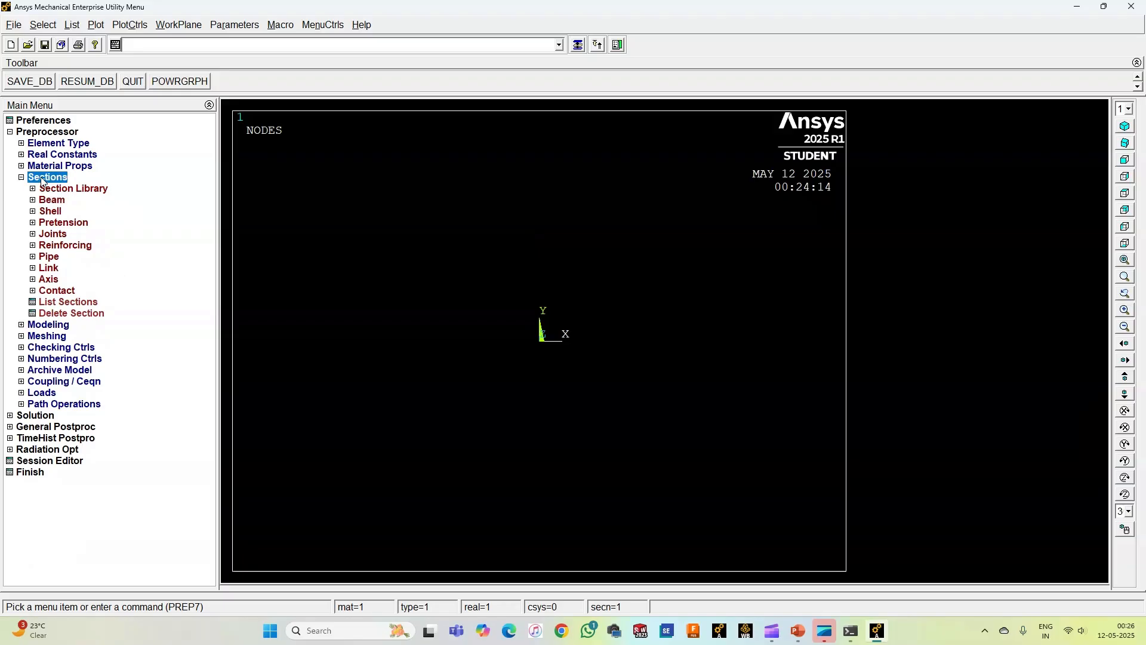
Step: Create node 1 at the origin of the active coordinate system
double_click(49, 189)
double_click(53, 201)
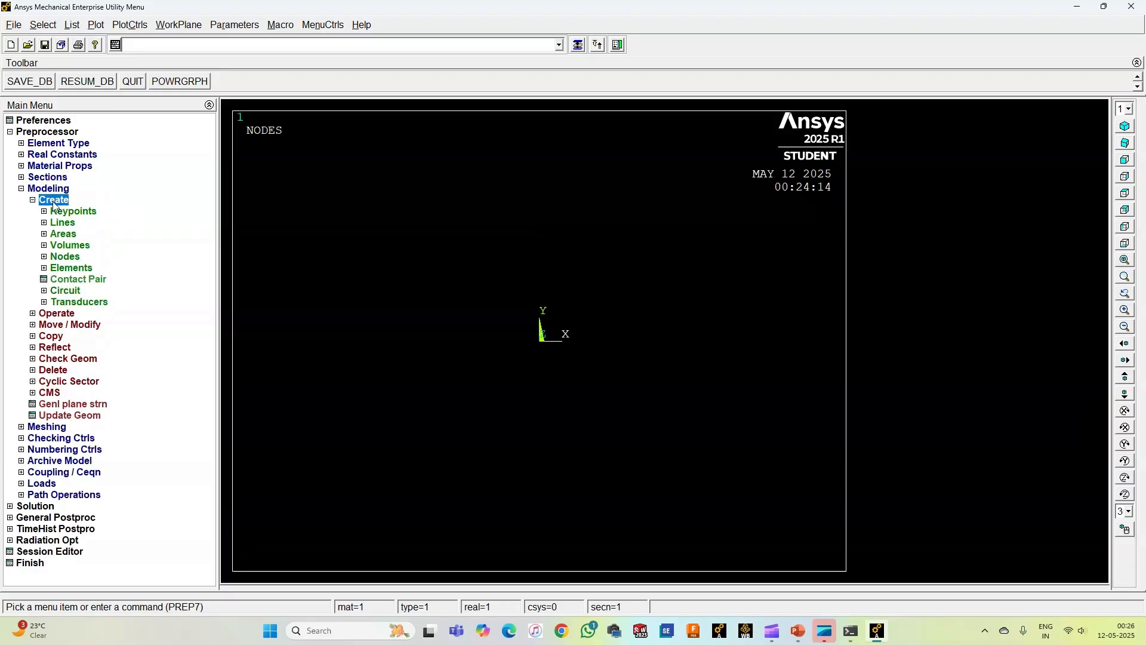
double_click(66, 257)
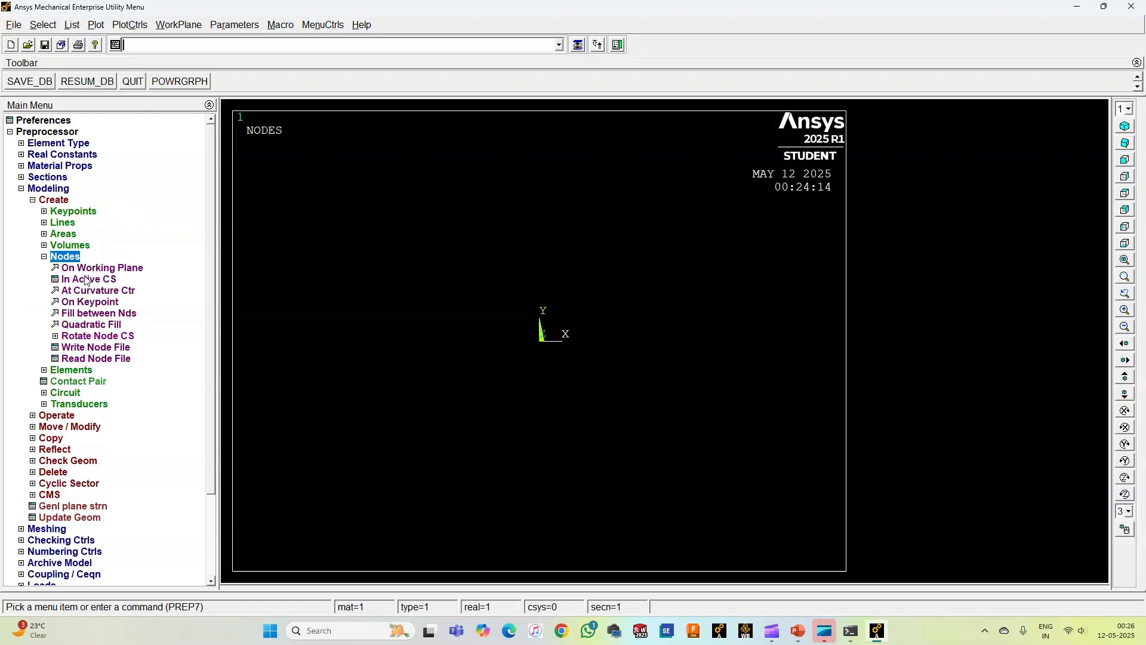
double_click(89, 279)
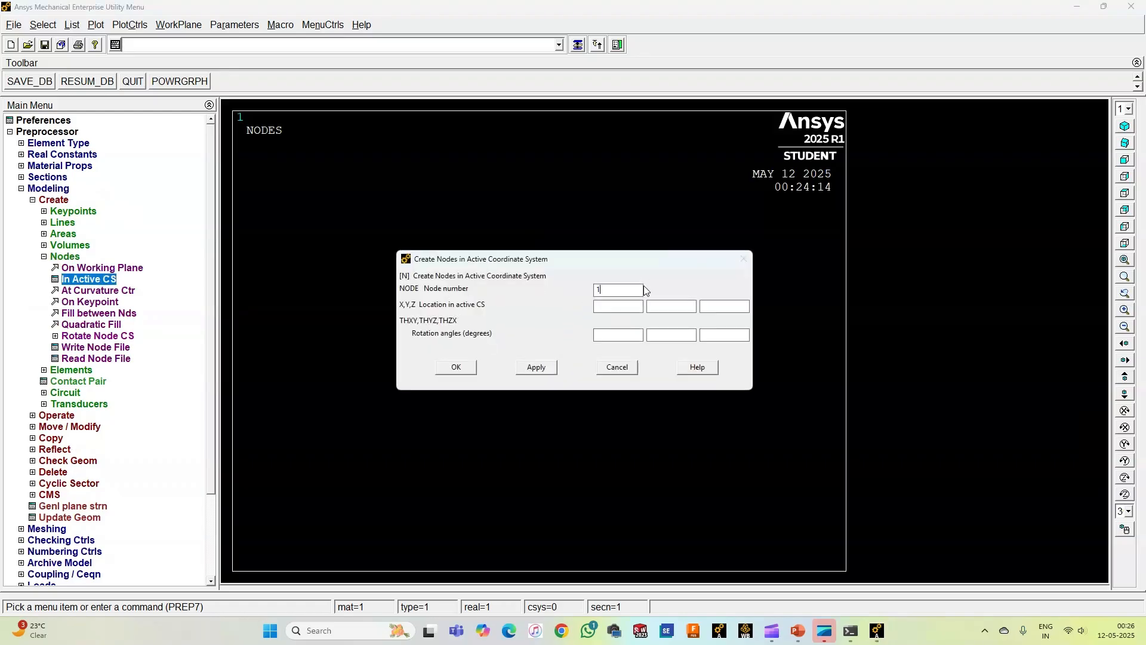
click(539, 368)
Step: Create node 2 at X = 1 and node 3 at X = 2 in the active coordinate system
click(622, 307)
text(1)
click(538, 368)
double_click(603, 289)
text(3)
text(2)
click(544, 364)
text(4)
key(Tab)
text(4)
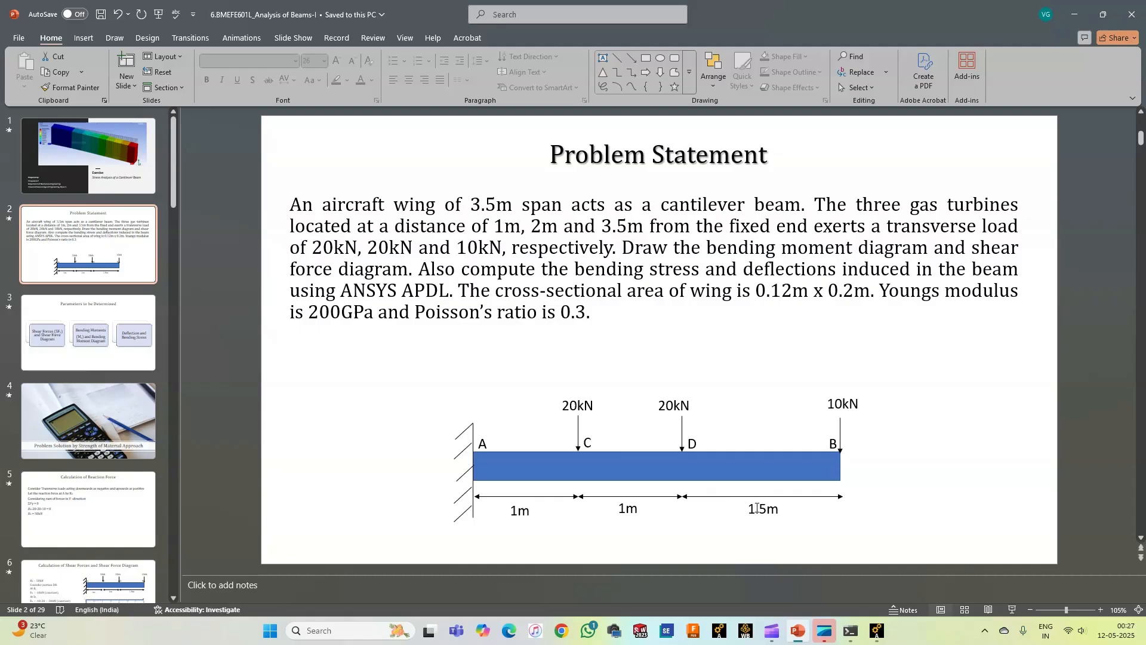
Step: Switch back to Ansys Mechanical and create node 4 at X = 3.5 in the active coordinate system
mouse_move(876, 631)
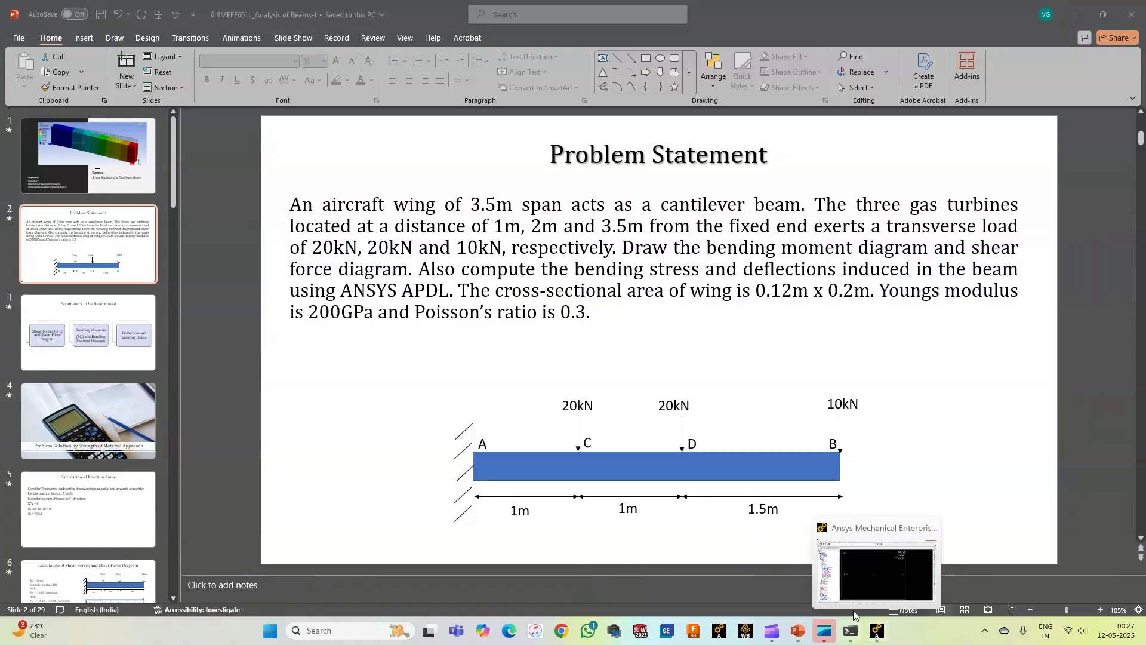
click(854, 599)
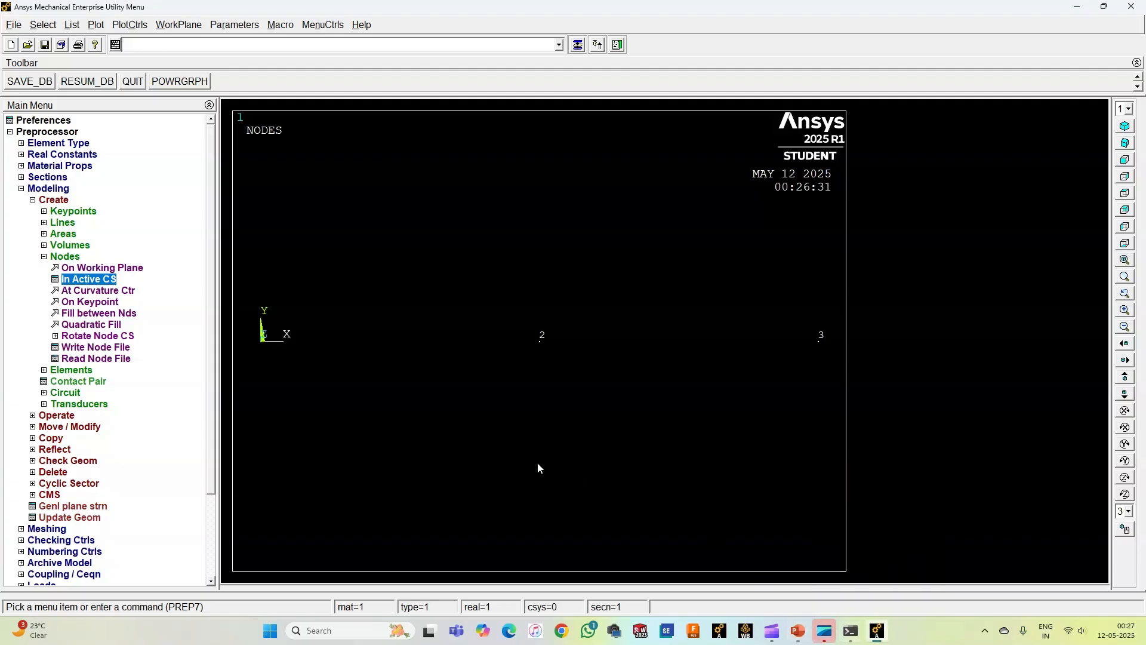
click(79, 280)
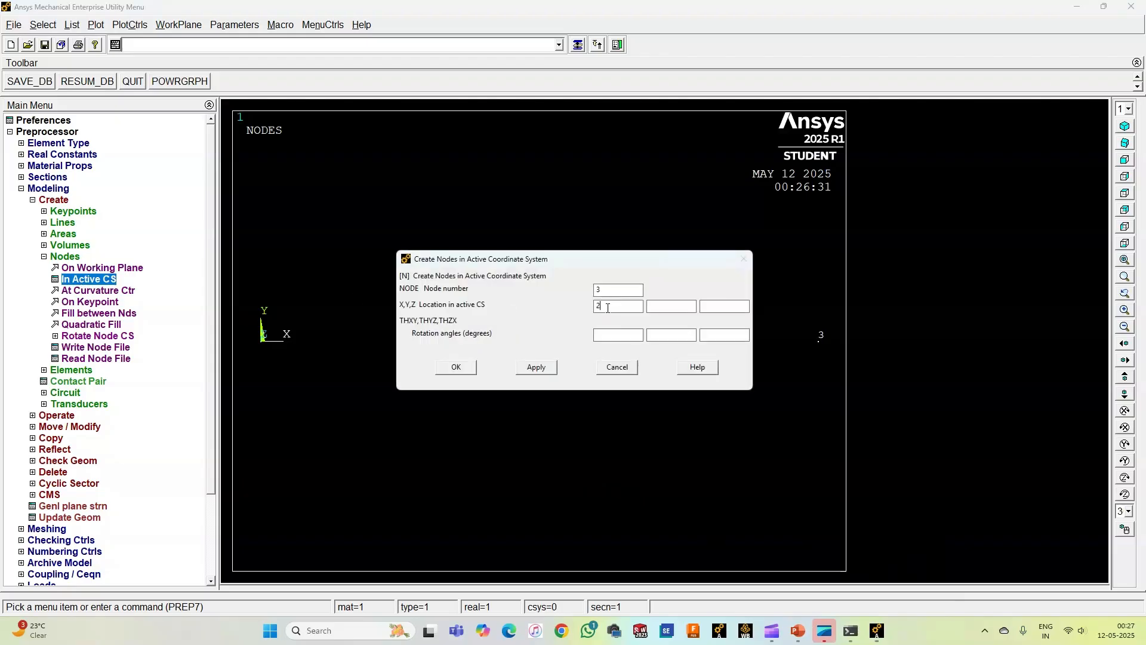
double_click(617, 293)
text(4)
double_click(597, 307)
text(3.5)
click(463, 367)
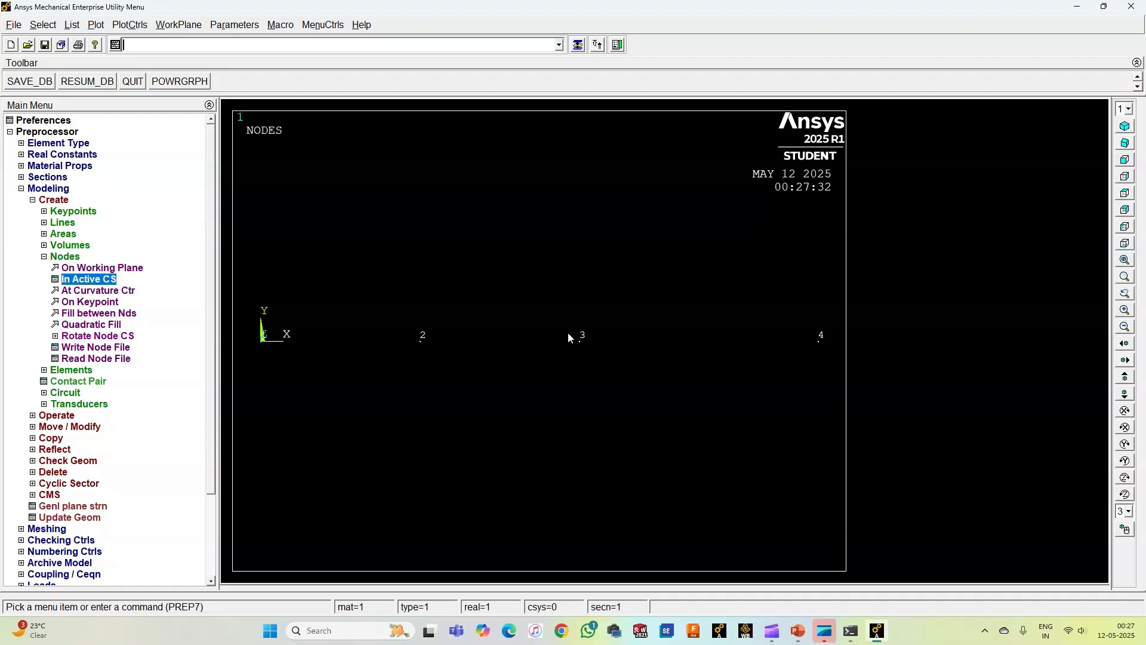
click(63, 257)
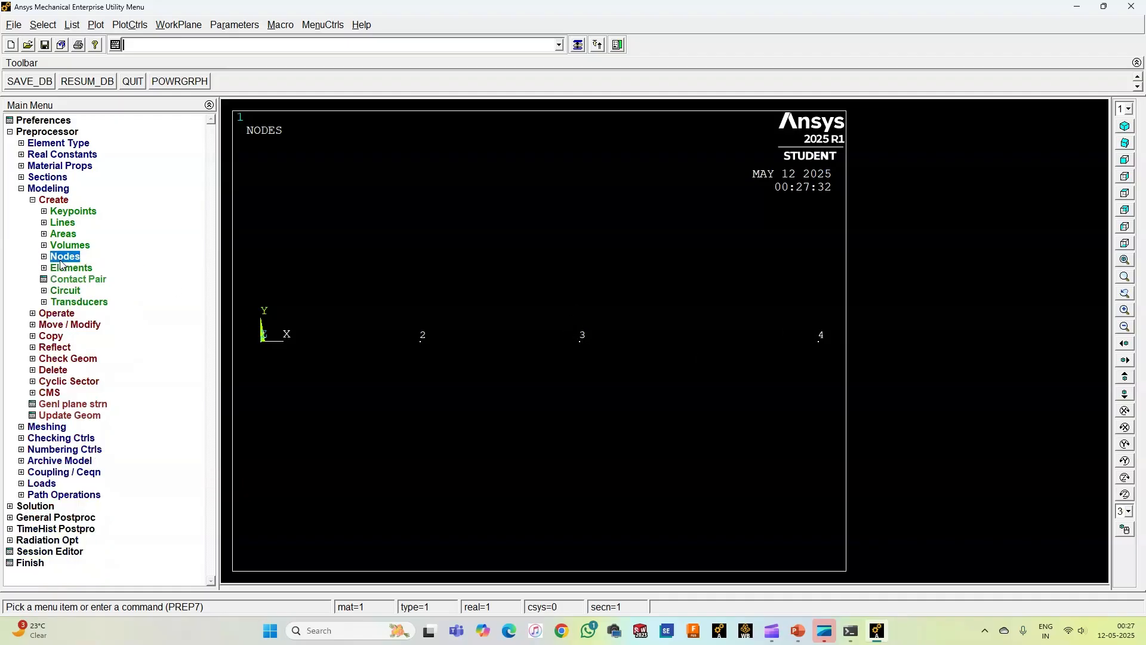
Step: Create an auto-numbered beam element through nodes 1 and 2
click(67, 268)
click(96, 290)
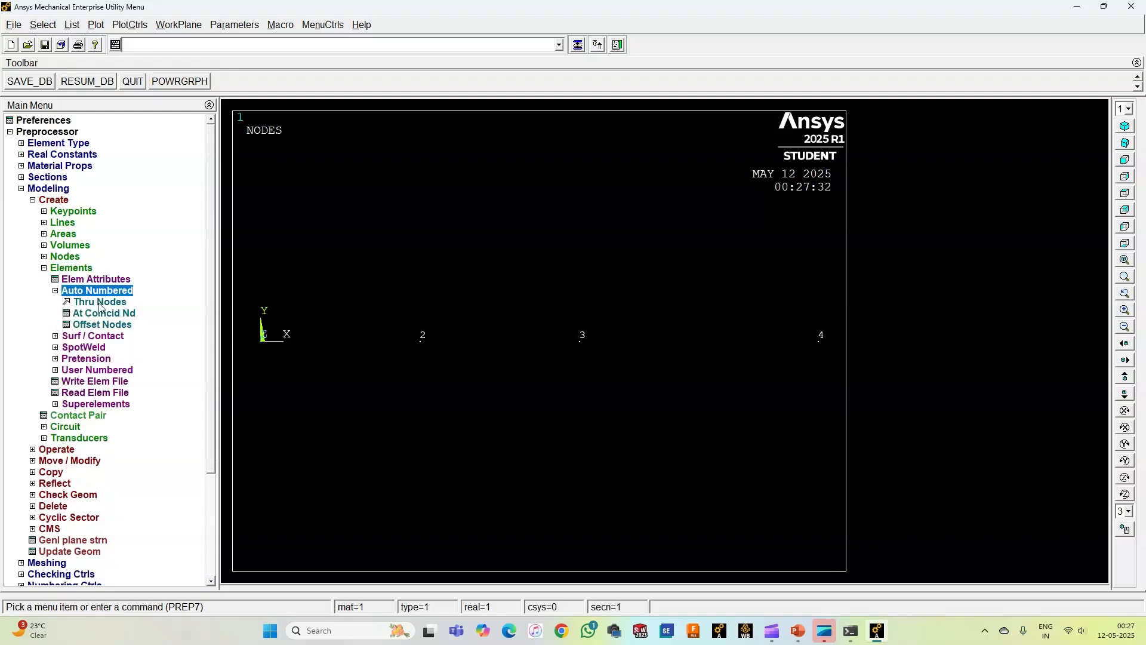
click(100, 303)
click(260, 341)
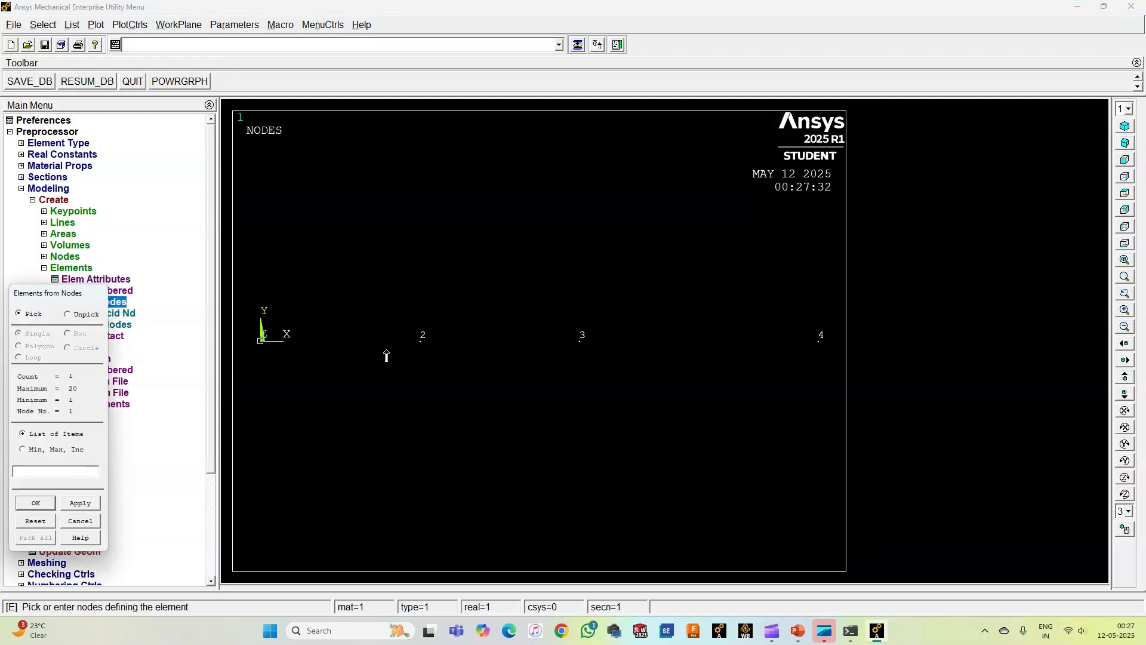
click(423, 349)
click(79, 502)
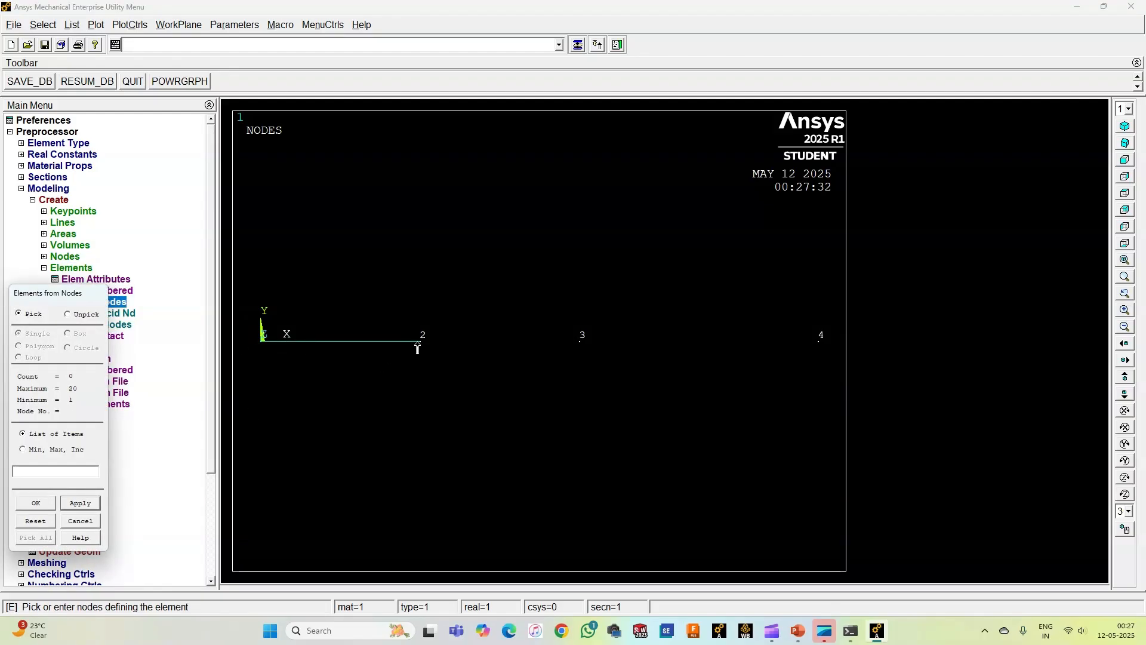
Step: Create the second beam element through nodes 2 and 3
click(417, 348)
click(579, 344)
click(94, 504)
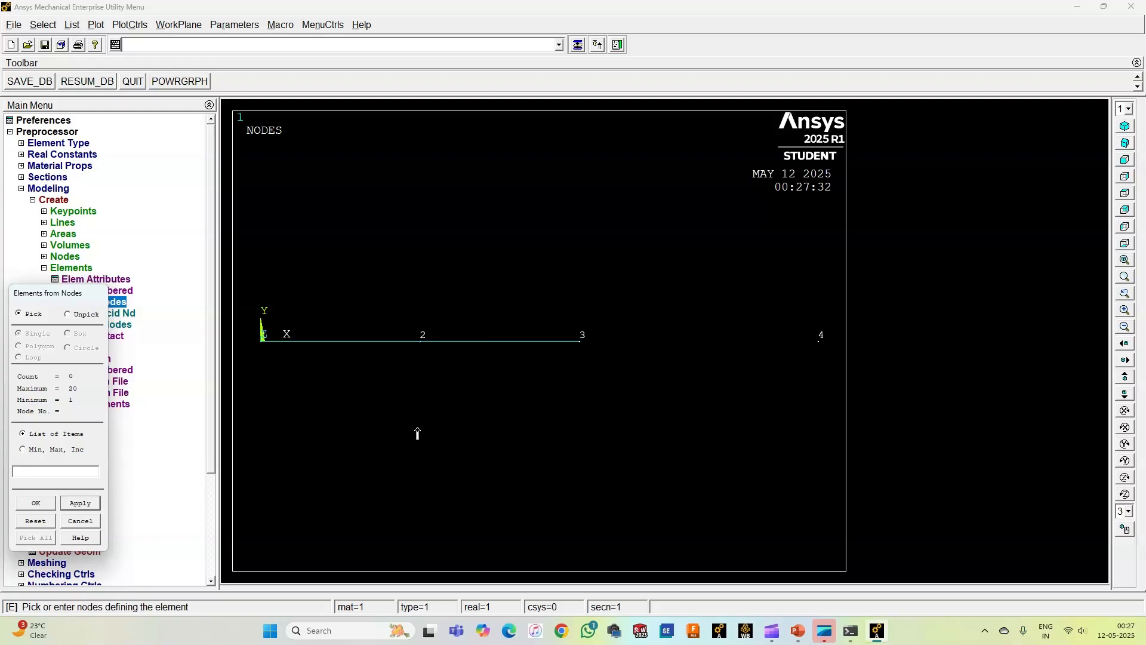
Step: Create the third beam element through nodes 3 and 4 and finish element creation
click(577, 346)
click(822, 347)
click(80, 503)
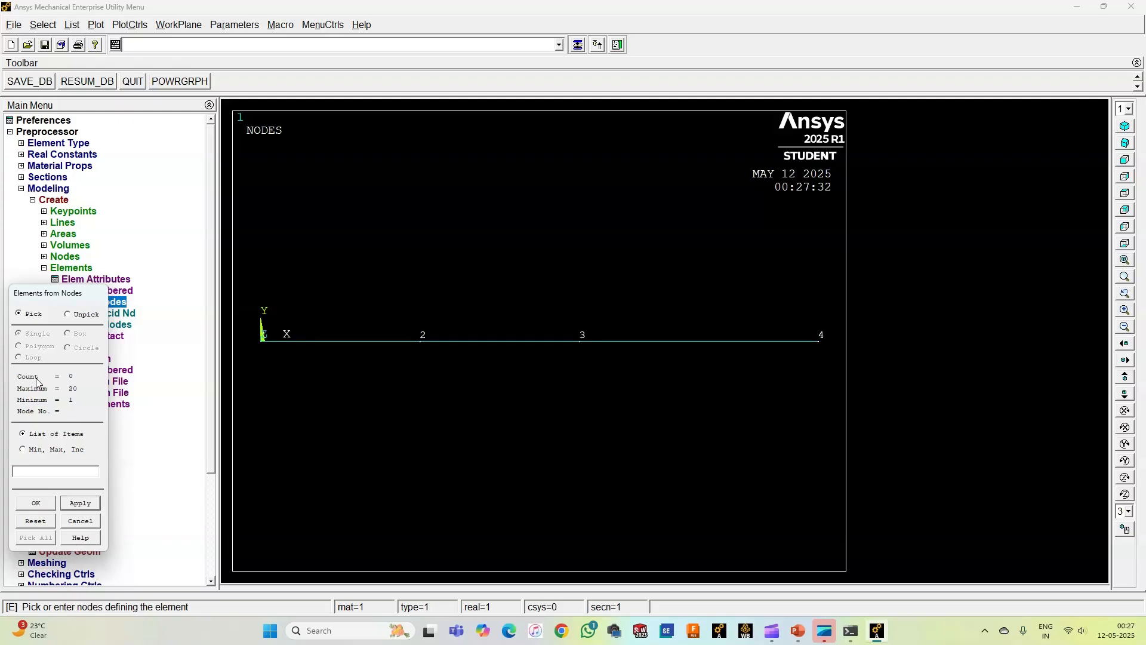
click(36, 503)
click(61, 267)
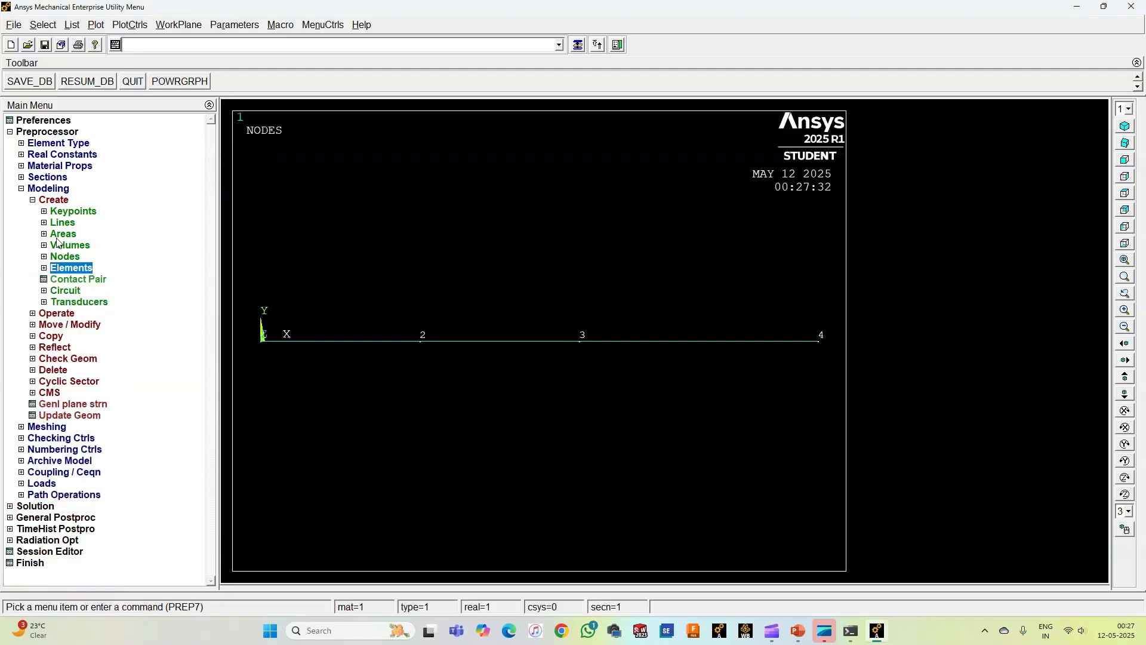
click(54, 201)
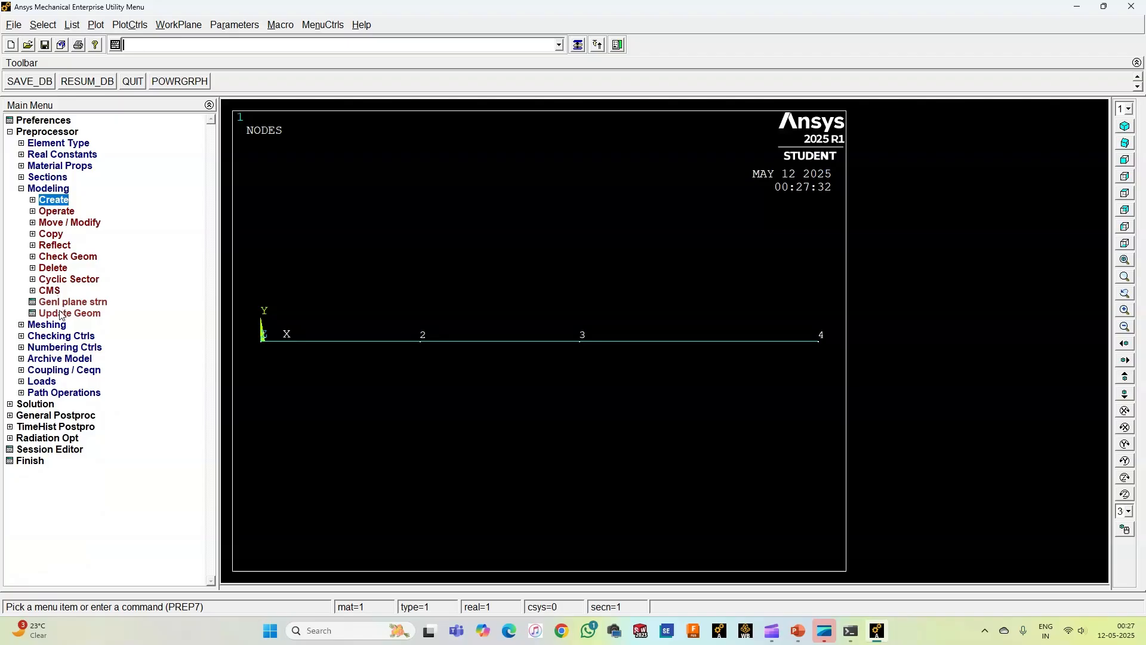
click(44, 190)
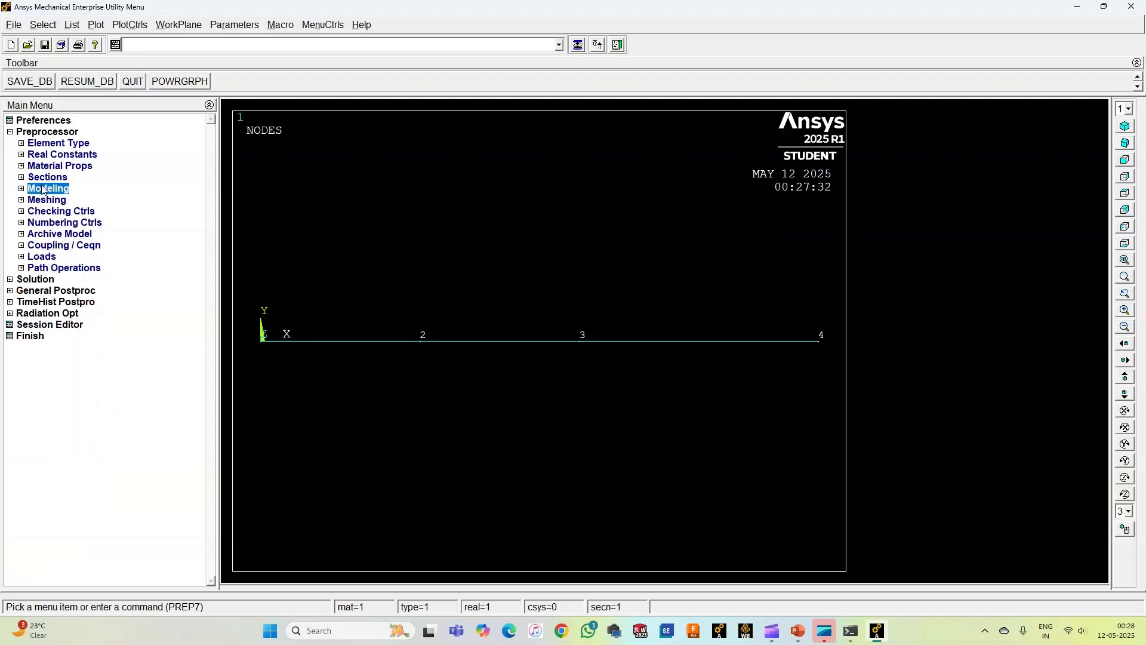
Step: Fix node 1 by constraining all degrees of freedom with a constant displacement value of 0
click(44, 259)
click(63, 279)
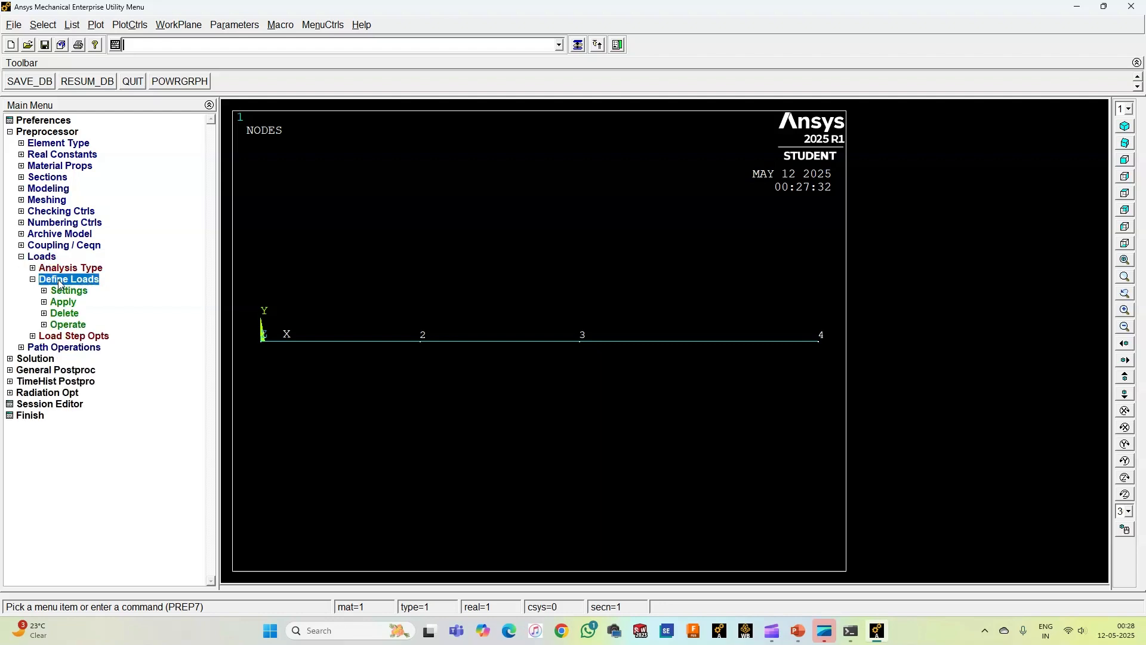
click(67, 302)
click(80, 314)
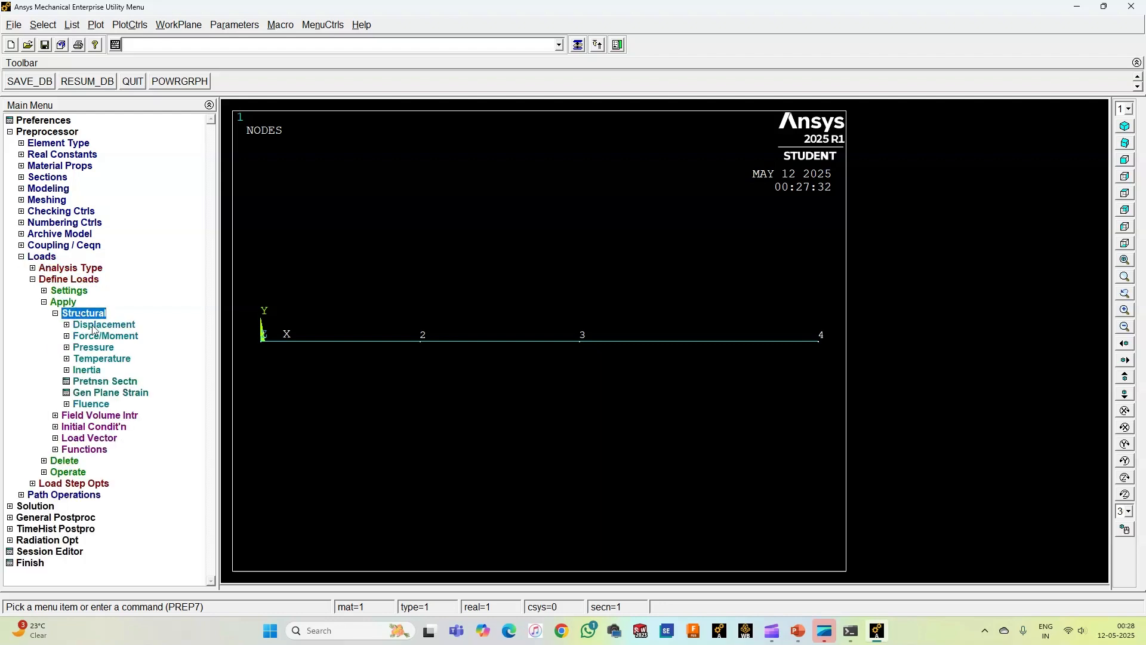
click(103, 326)
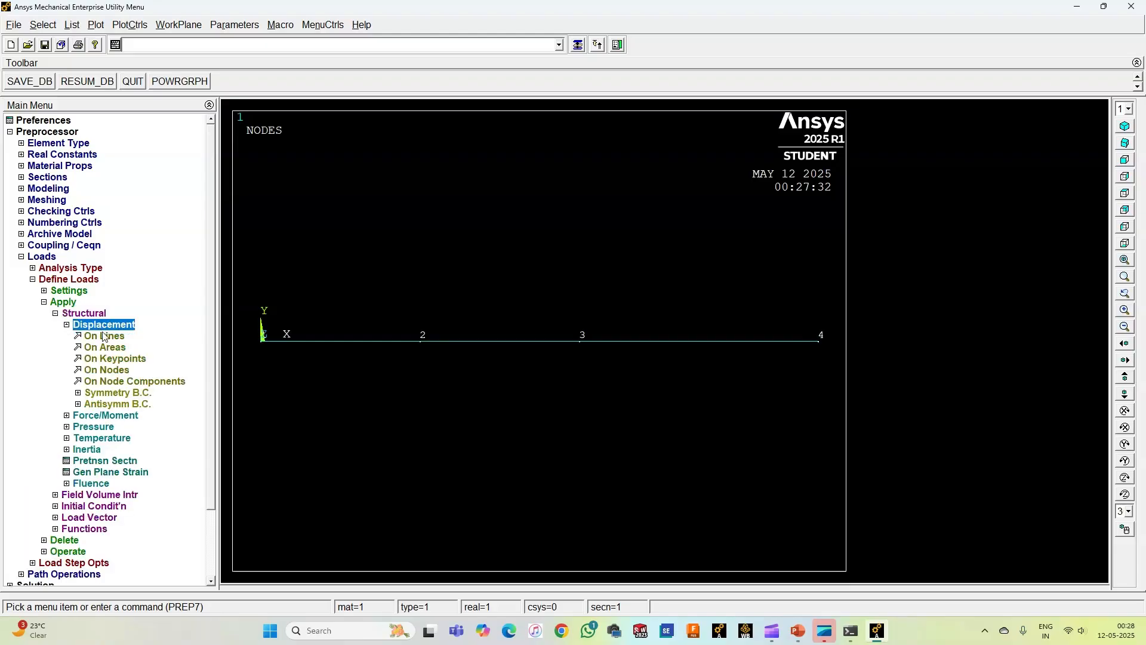
click(112, 371)
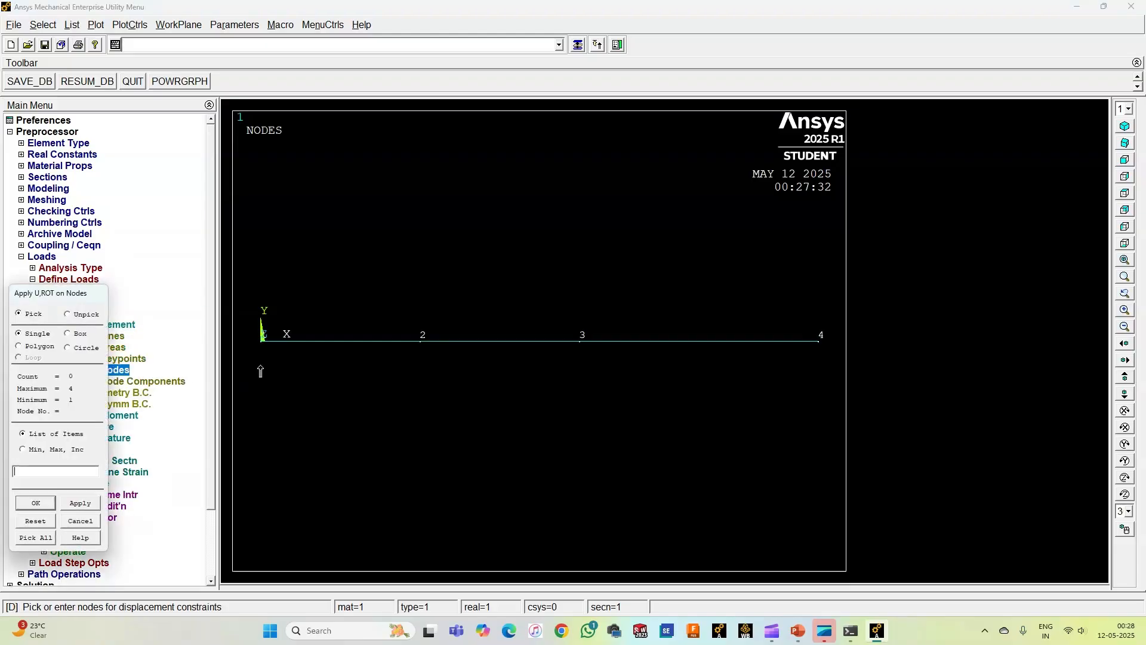
click(43, 504)
click(642, 270)
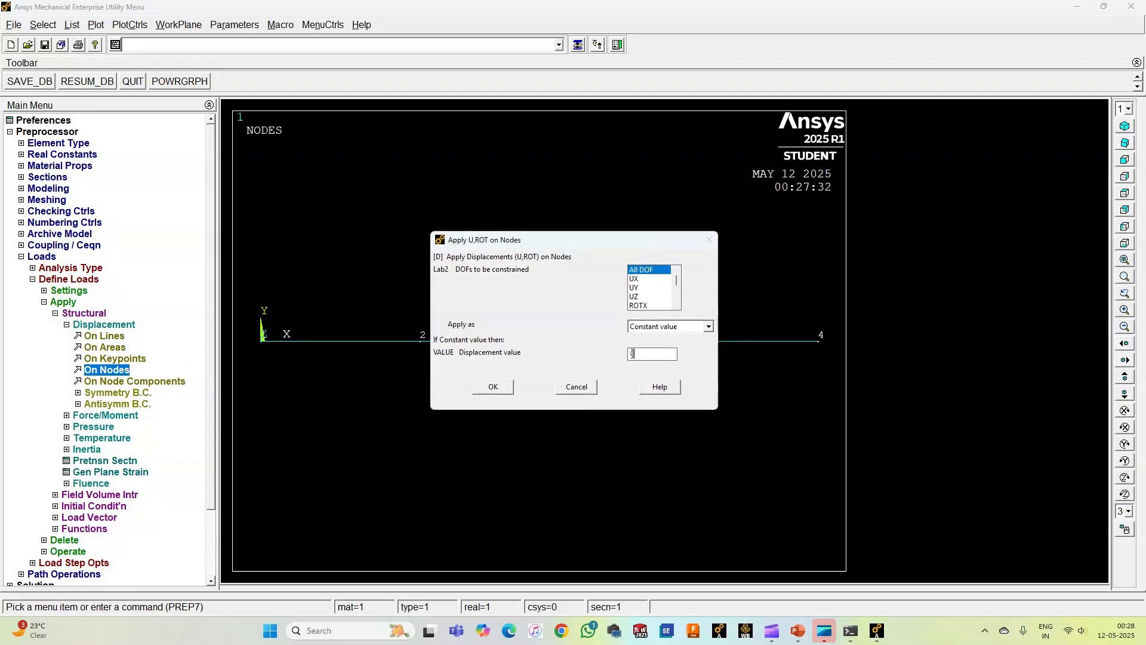
click(505, 388)
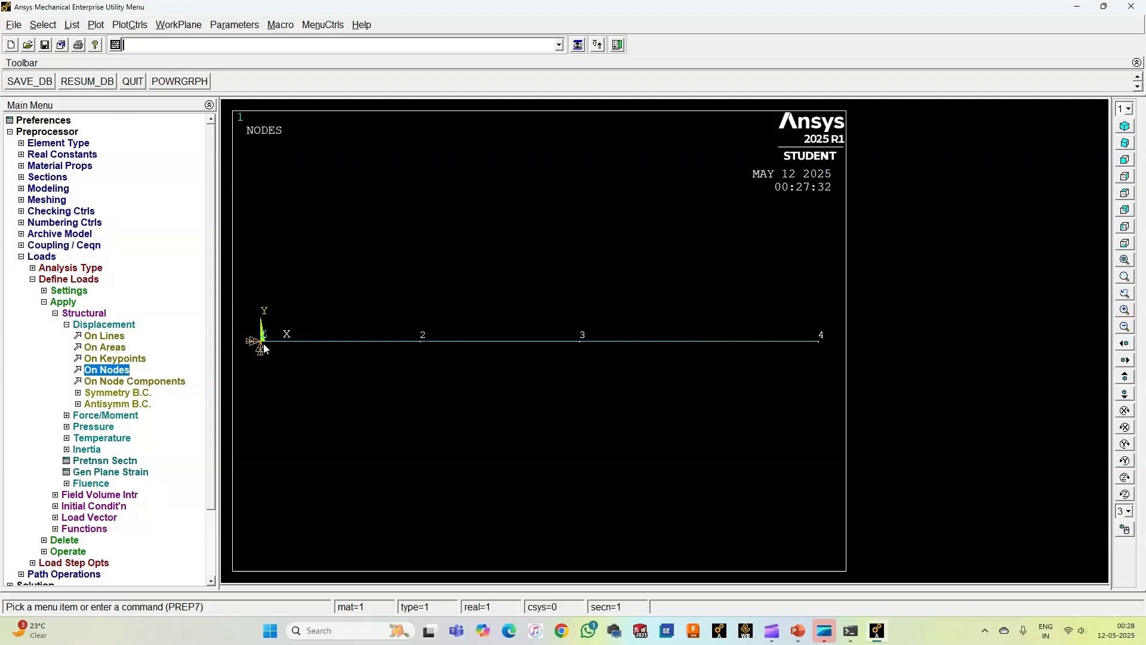
Step: Apply a structural force of -20 in the FY direction at node 2 as a constant value
click(116, 325)
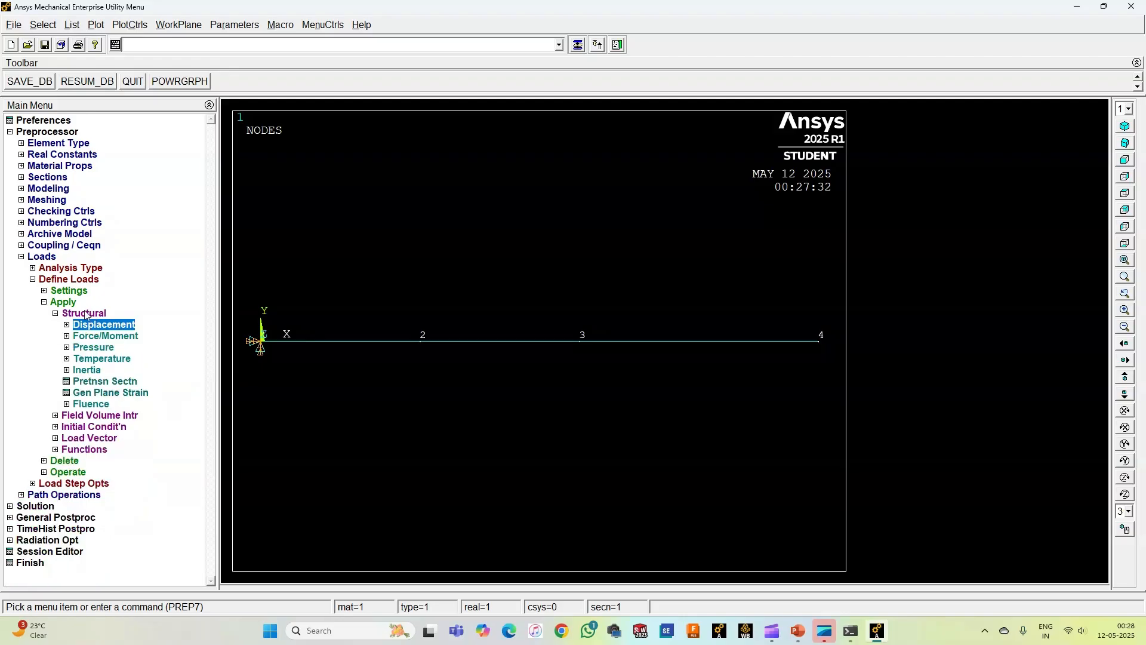
click(84, 314)
click(60, 305)
click(60, 305)
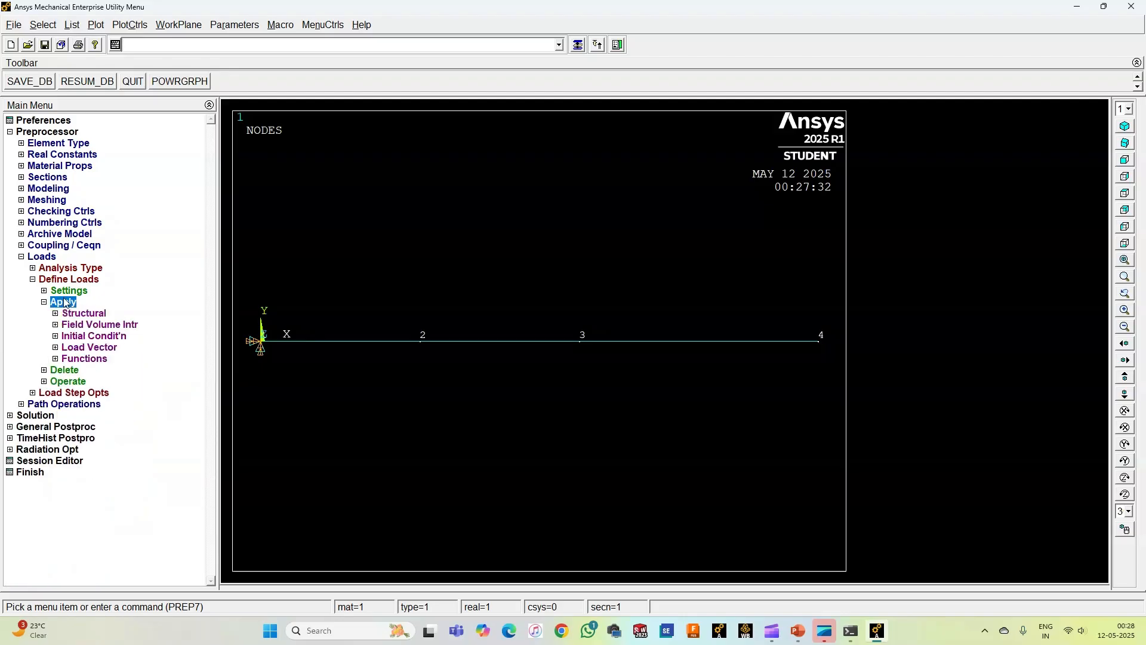
click(83, 314)
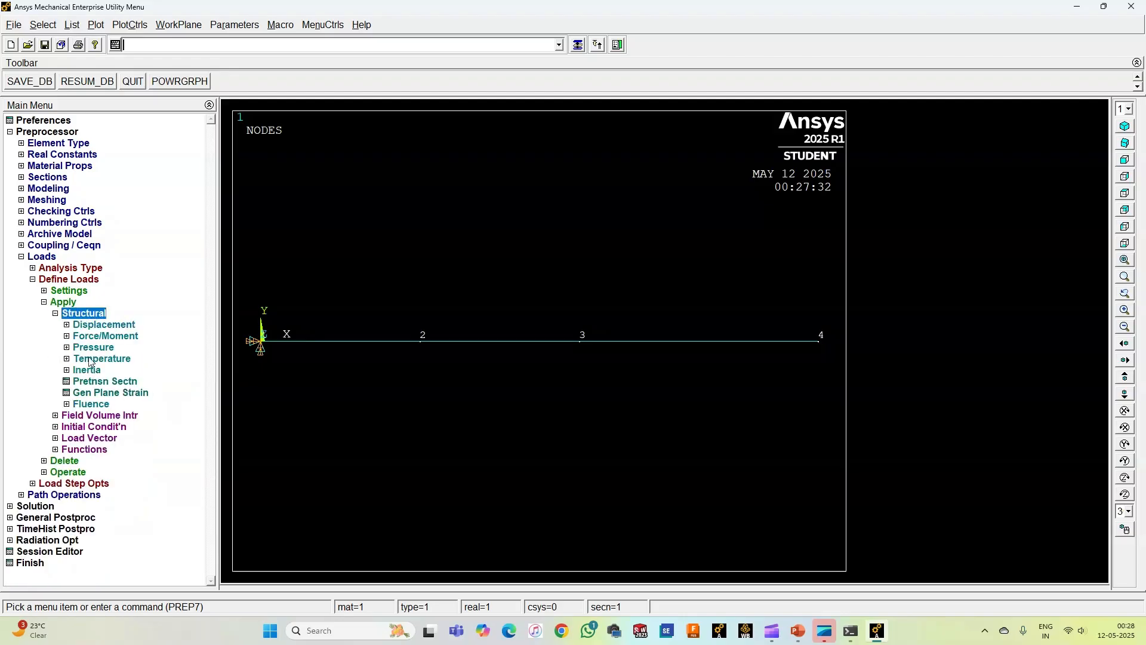
click(94, 336)
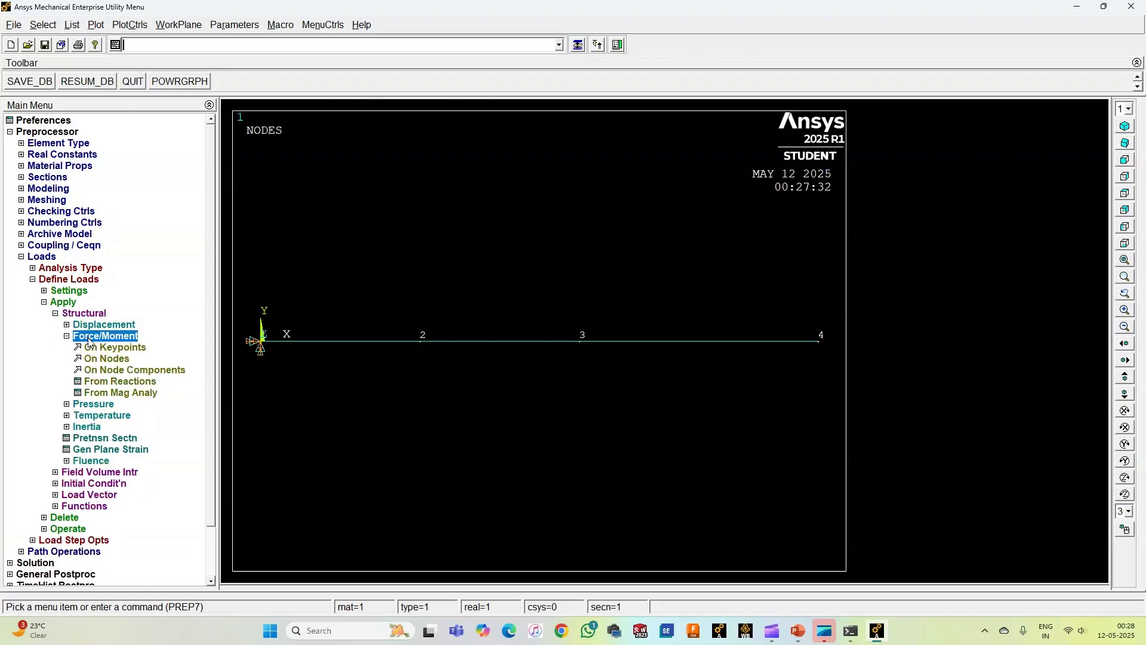
click(118, 360)
click(420, 337)
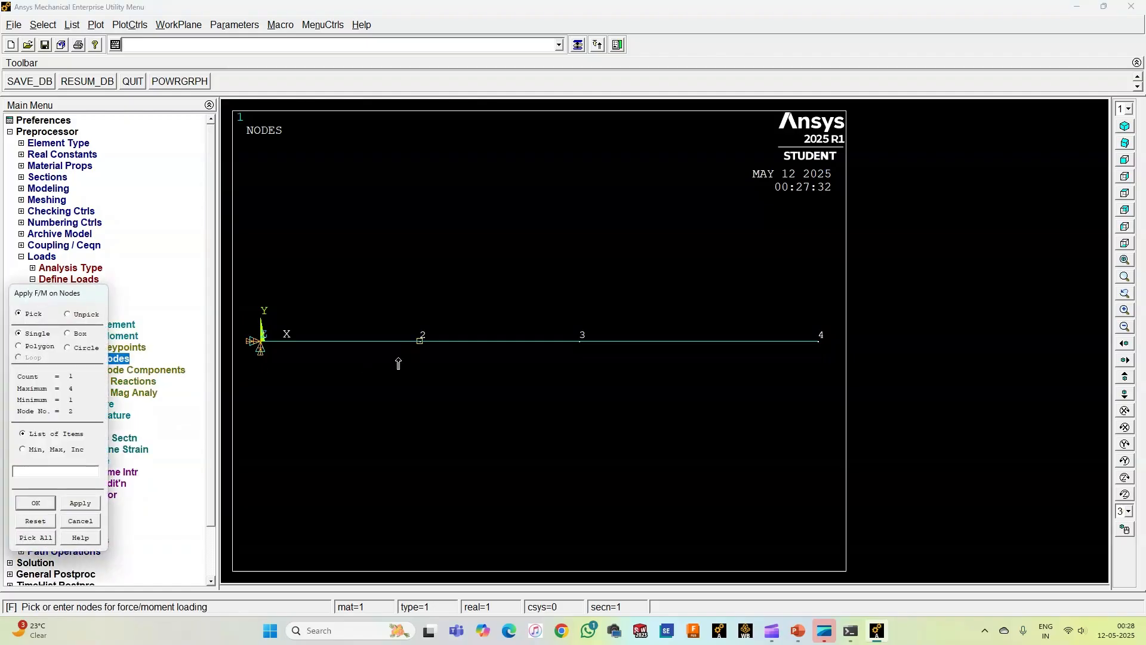
click(34, 504)
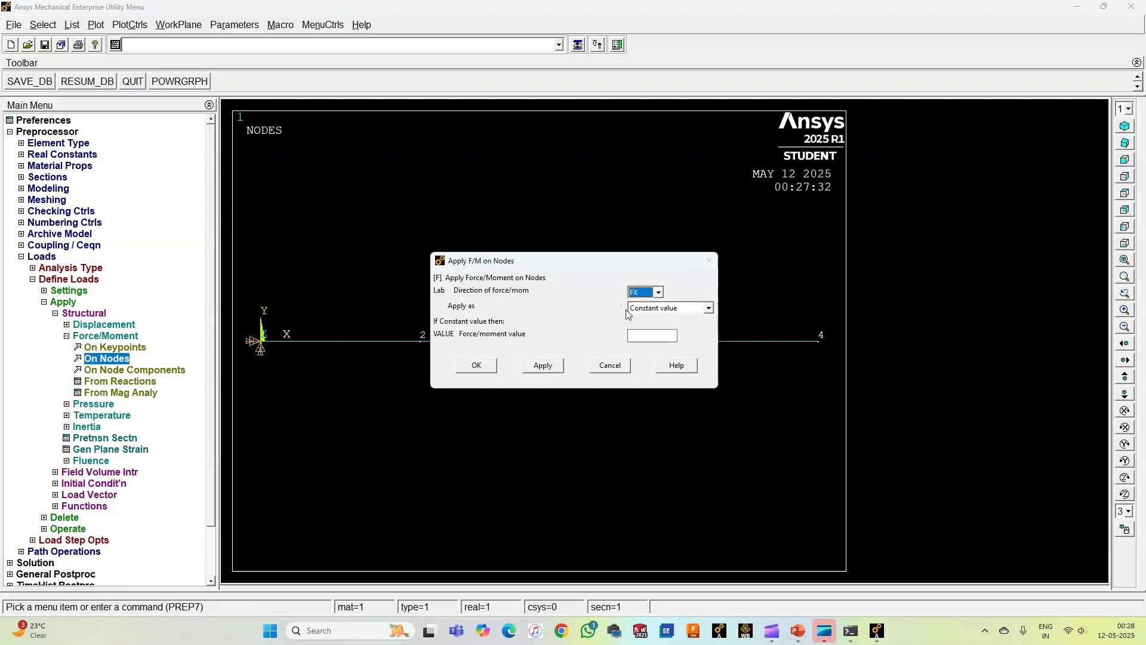
click(659, 294)
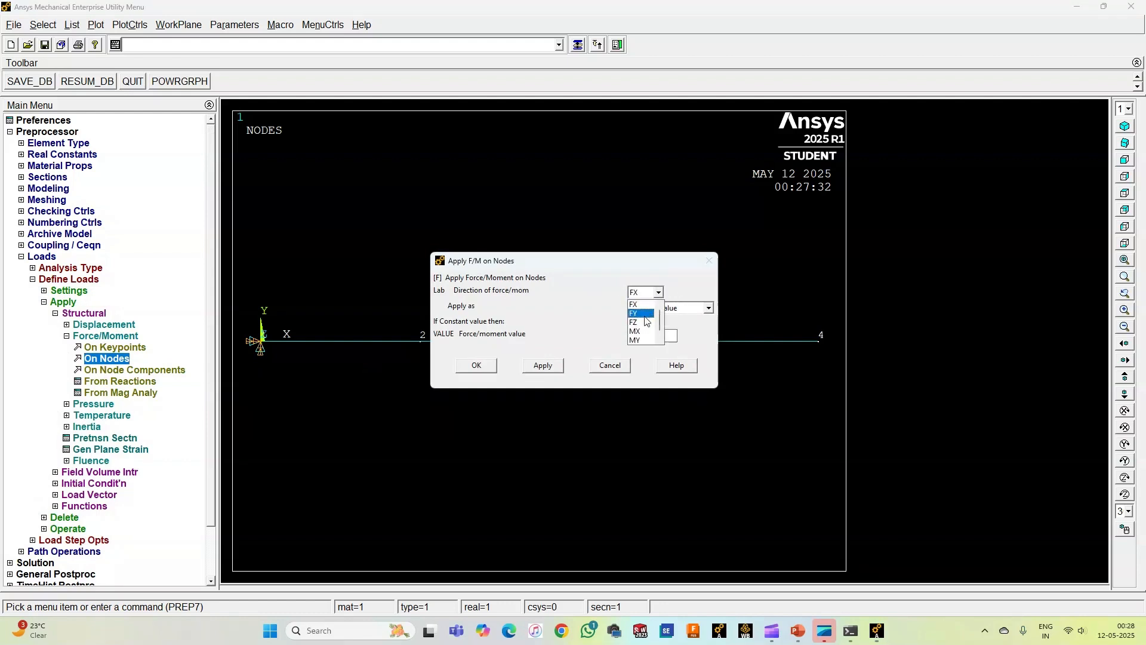
click(634, 302)
click(645, 336)
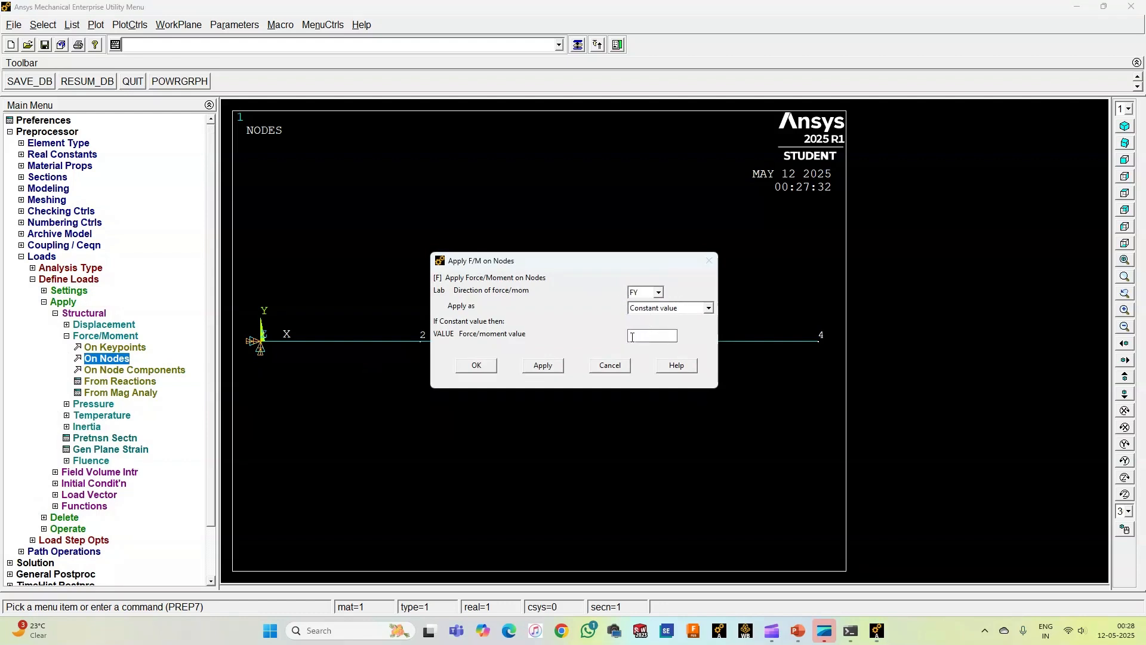
text(-20)
click(542, 366)
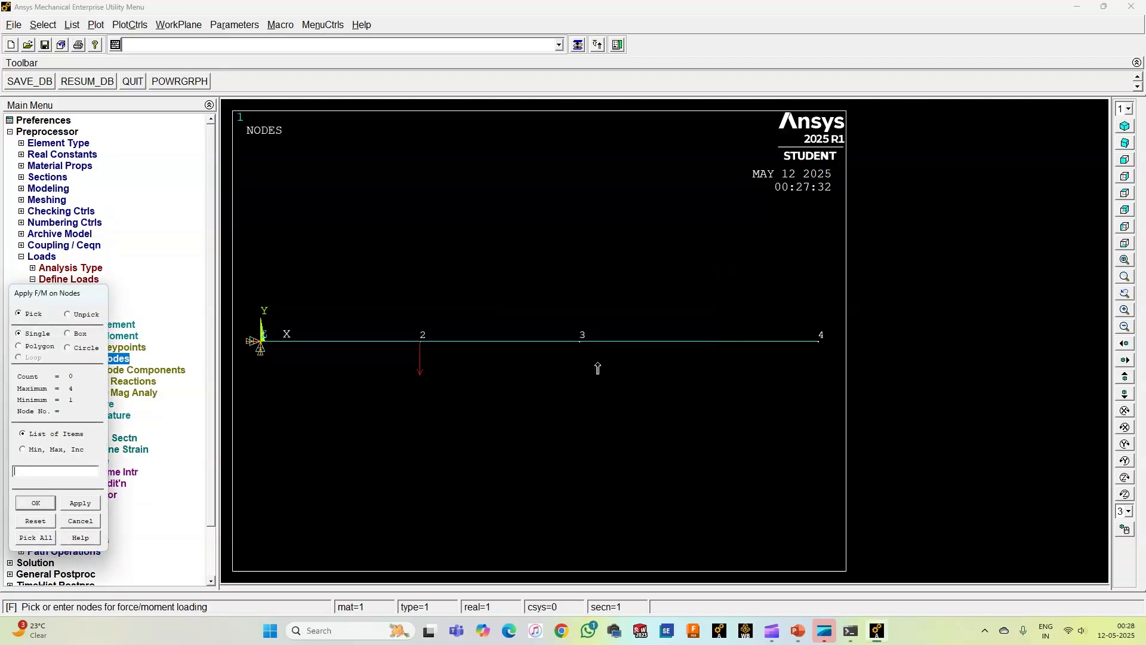
Step: Apply the same constant FY force of -20 at node 3
click(576, 345)
click(36, 502)
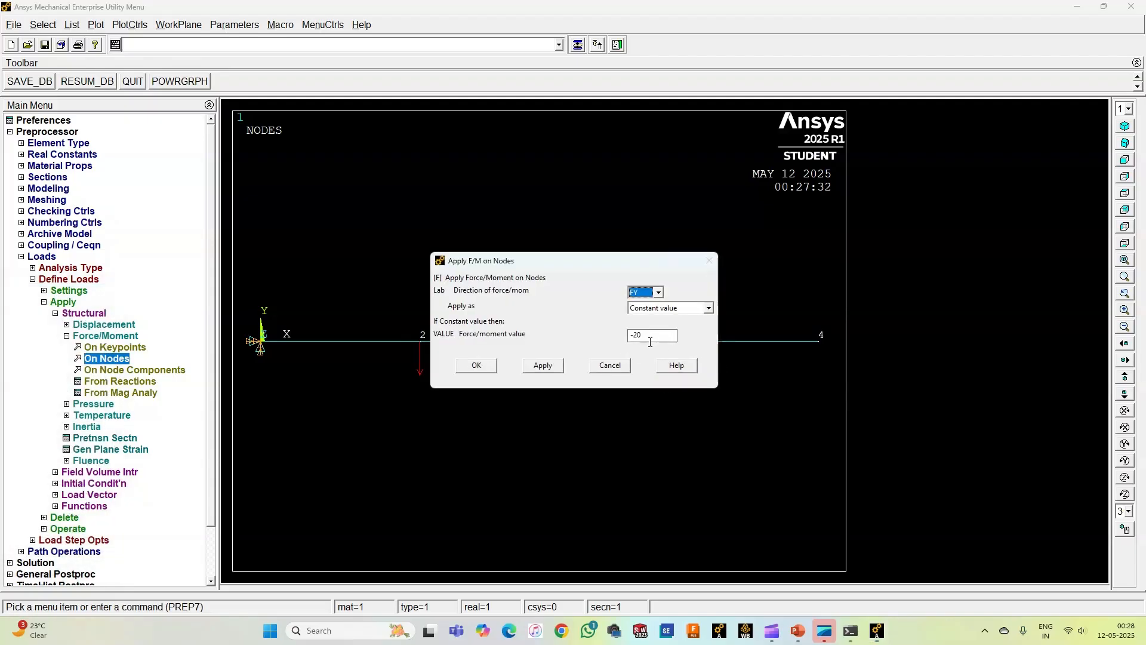
click(559, 371)
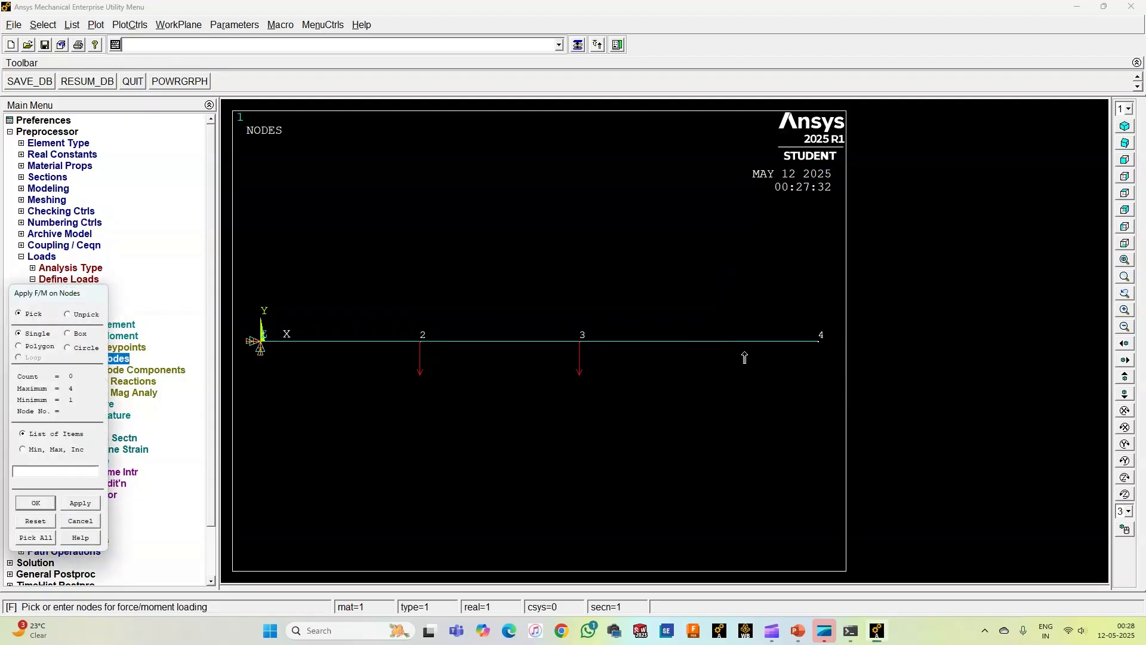
Step: Apply a constant downward FY force at node 4, replacing the preset magnitude, and finish load application
click(815, 355)
click(36, 503)
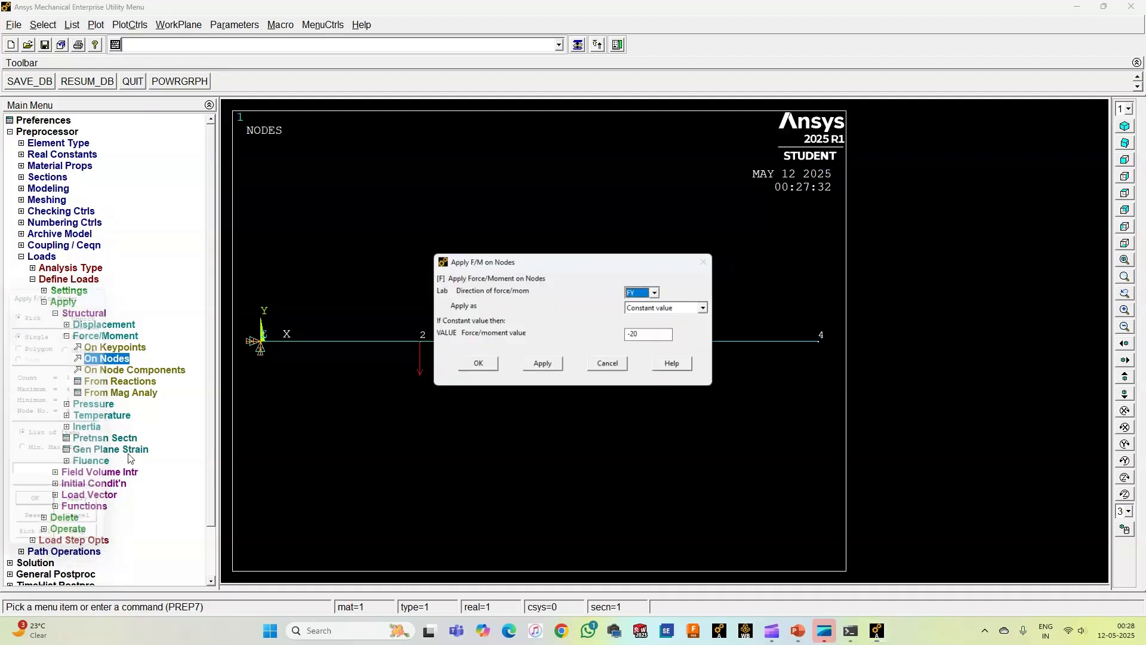
click(672, 336)
key(BackSpace)
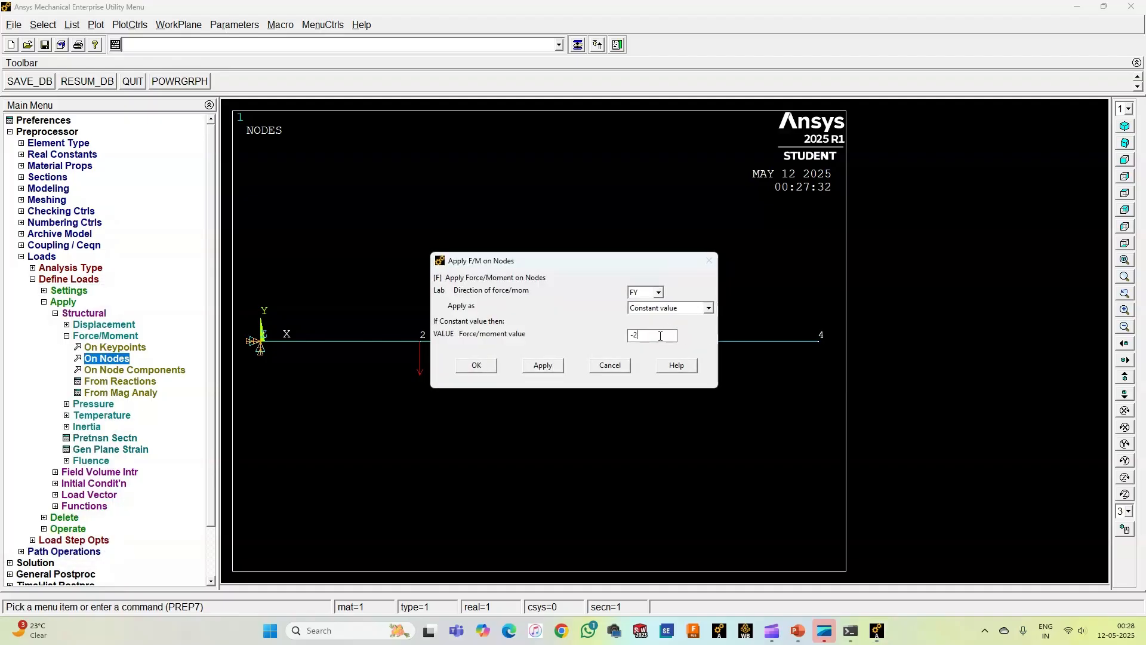
text(10)
click(476, 364)
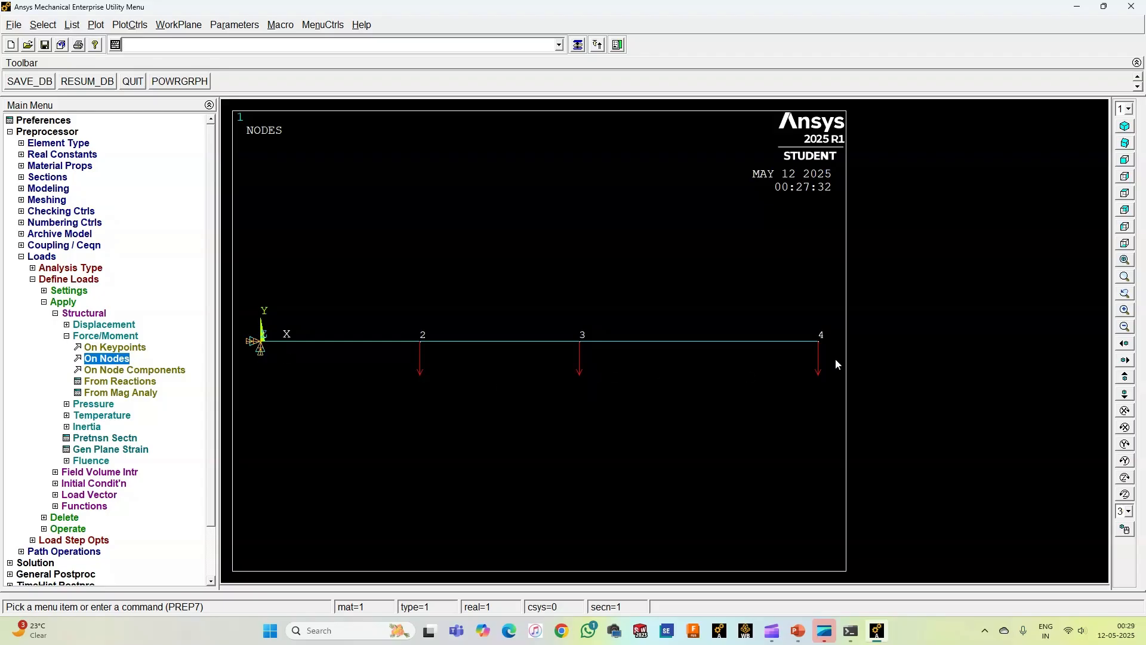
Step: Solve the current load step, then dismiss the completion note and the solution status listing
click(95, 336)
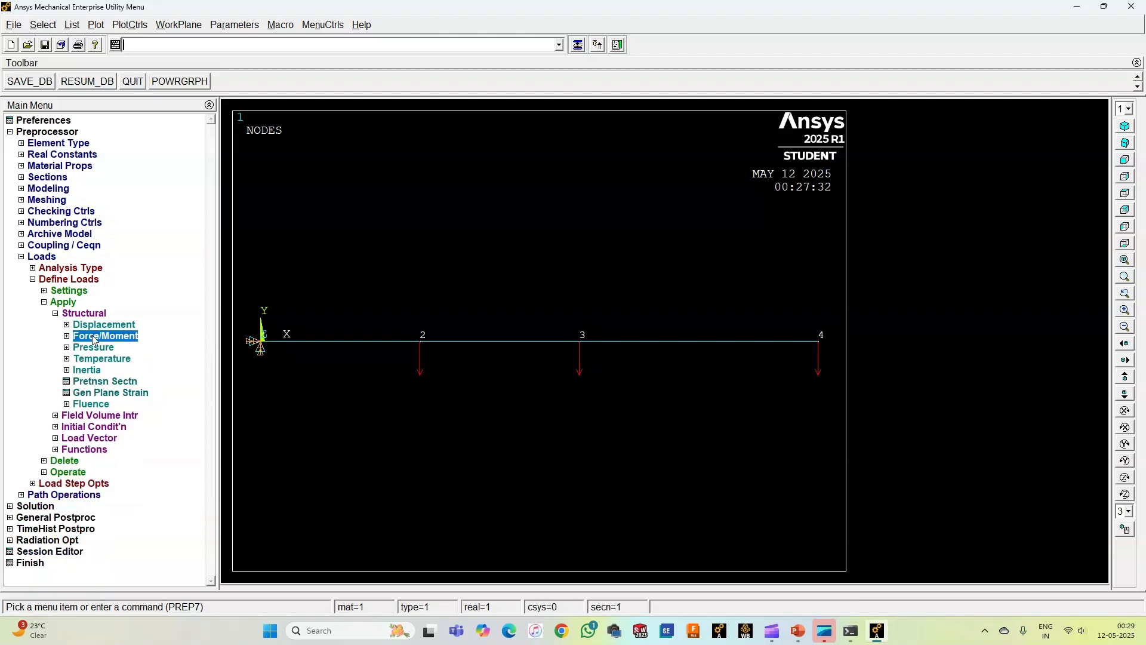
click(78, 313)
click(54, 279)
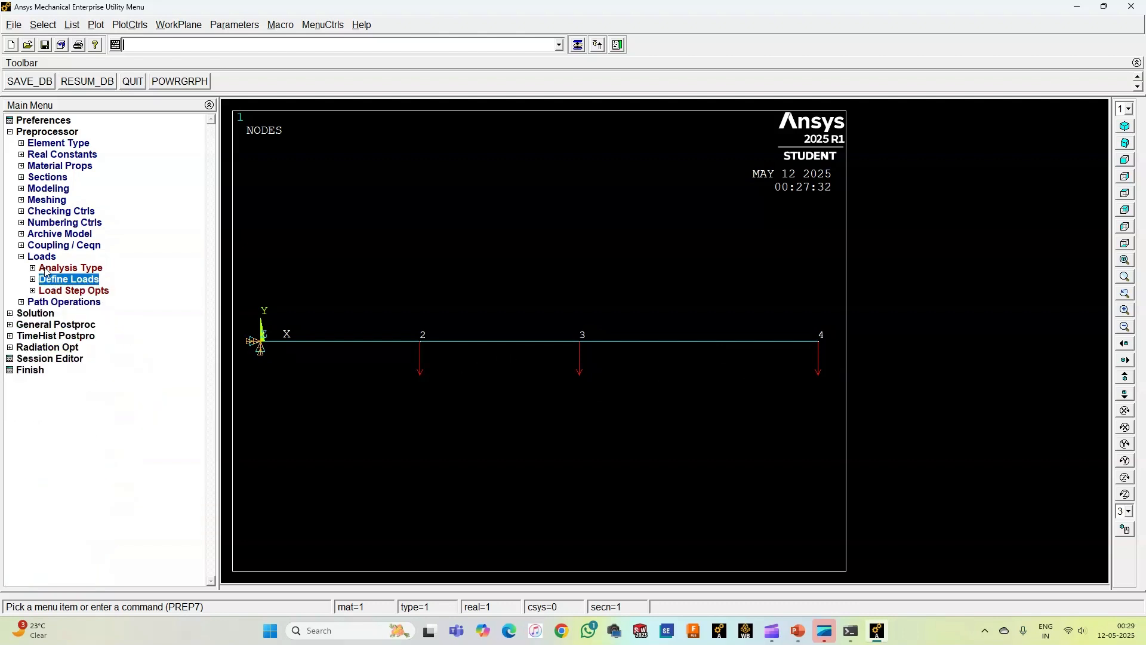
click(40, 258)
click(37, 279)
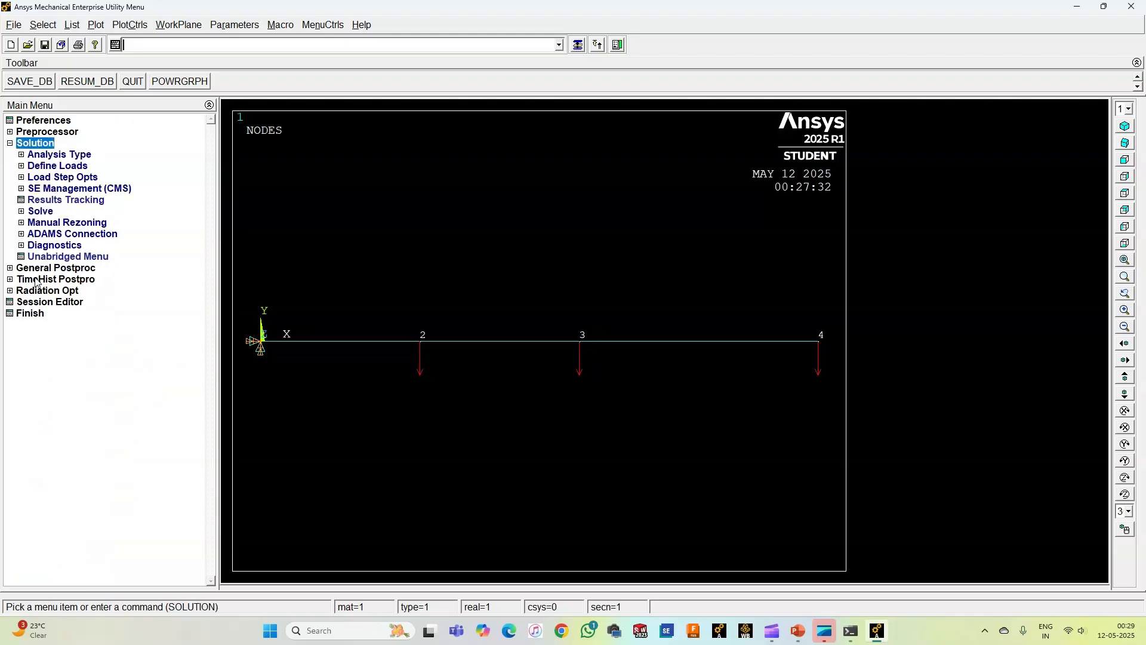
click(41, 212)
click(53, 224)
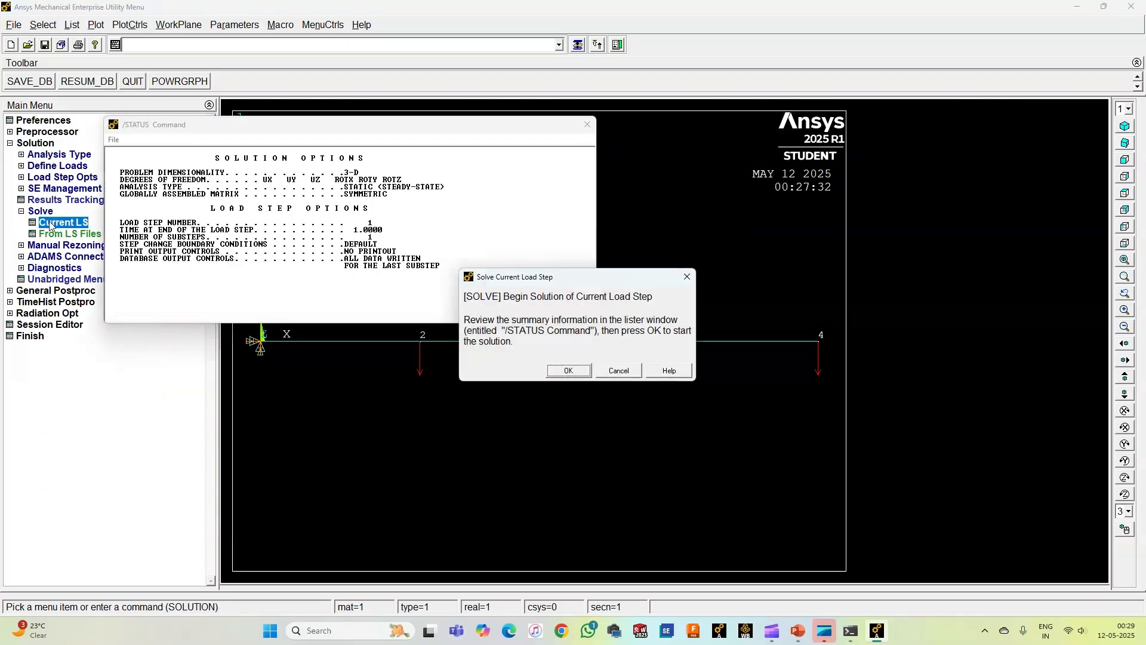
click(567, 370)
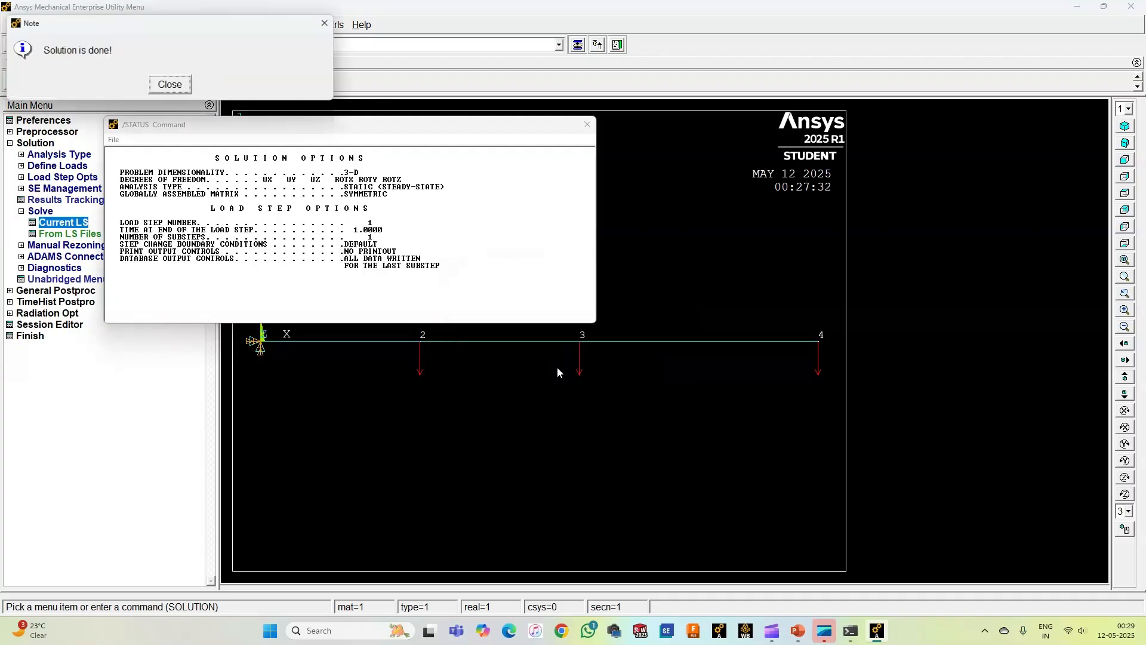
click(182, 87)
click(588, 124)
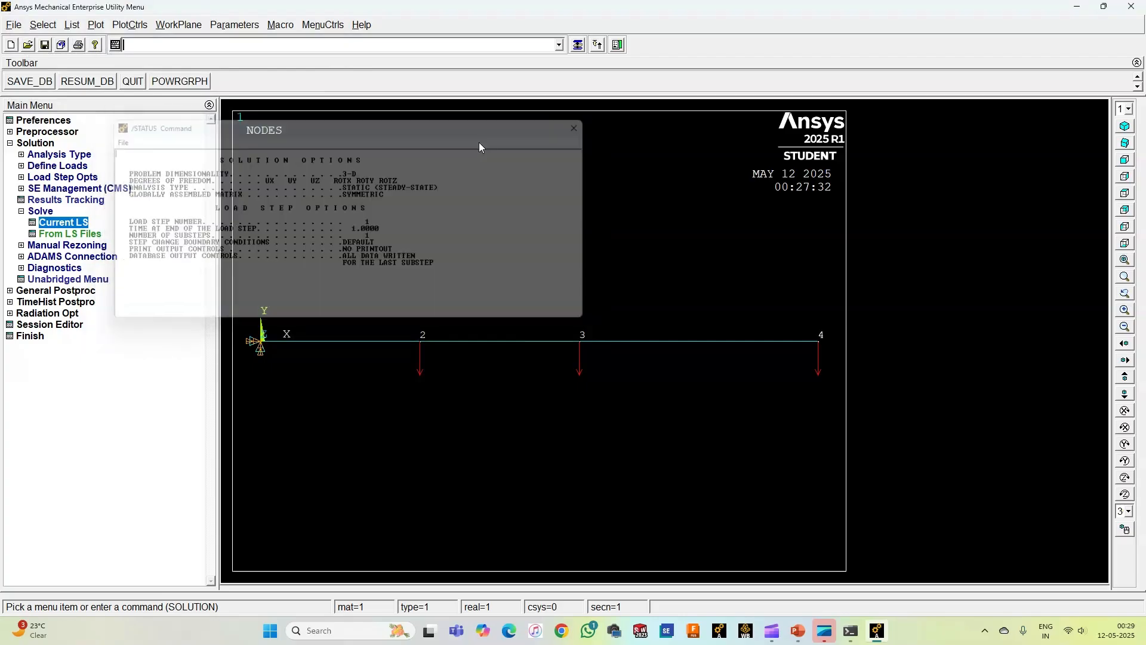
Step: List the nodal solution for the displacement vector sum in General Postproc, then dismiss the listing
click(43, 213)
click(34, 145)
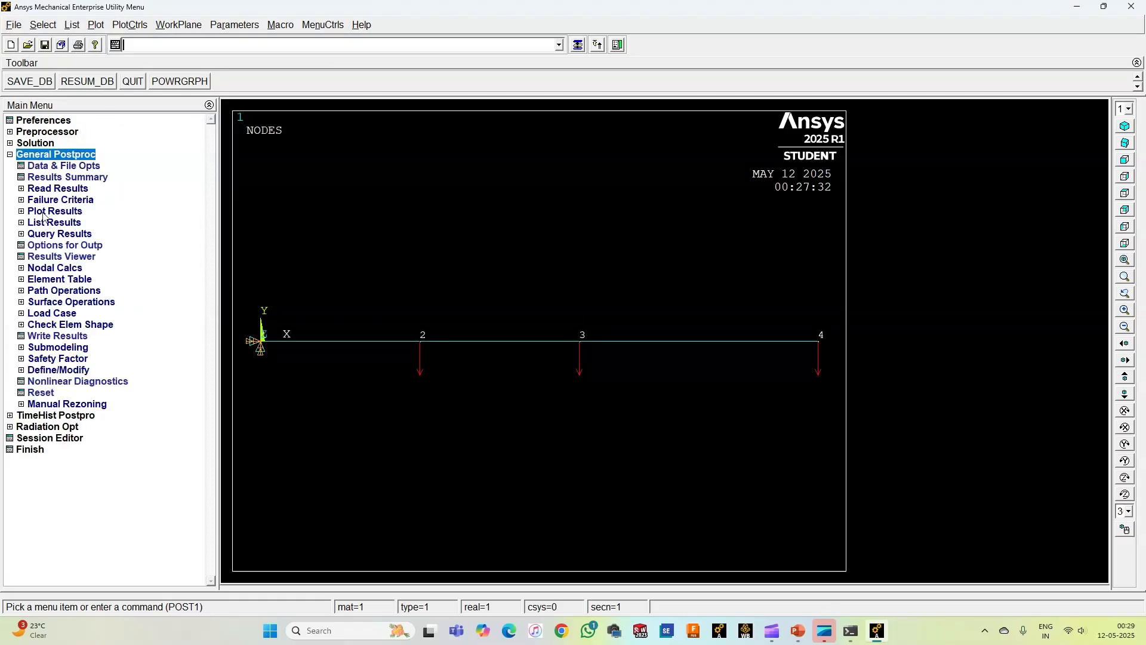
click(54, 222)
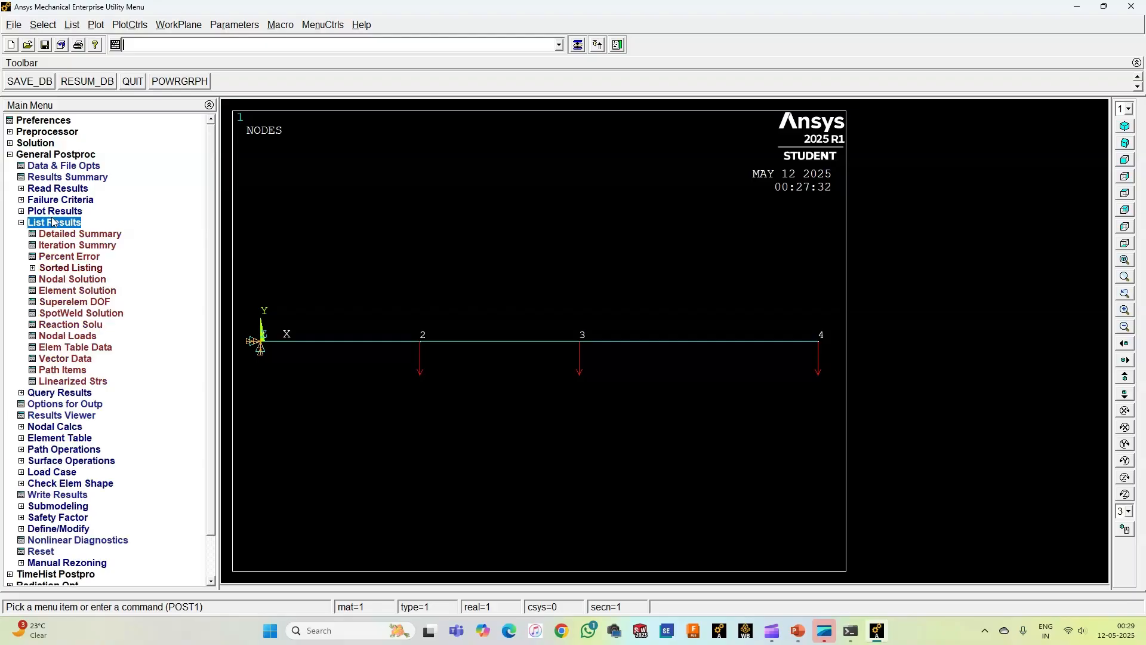
click(67, 279)
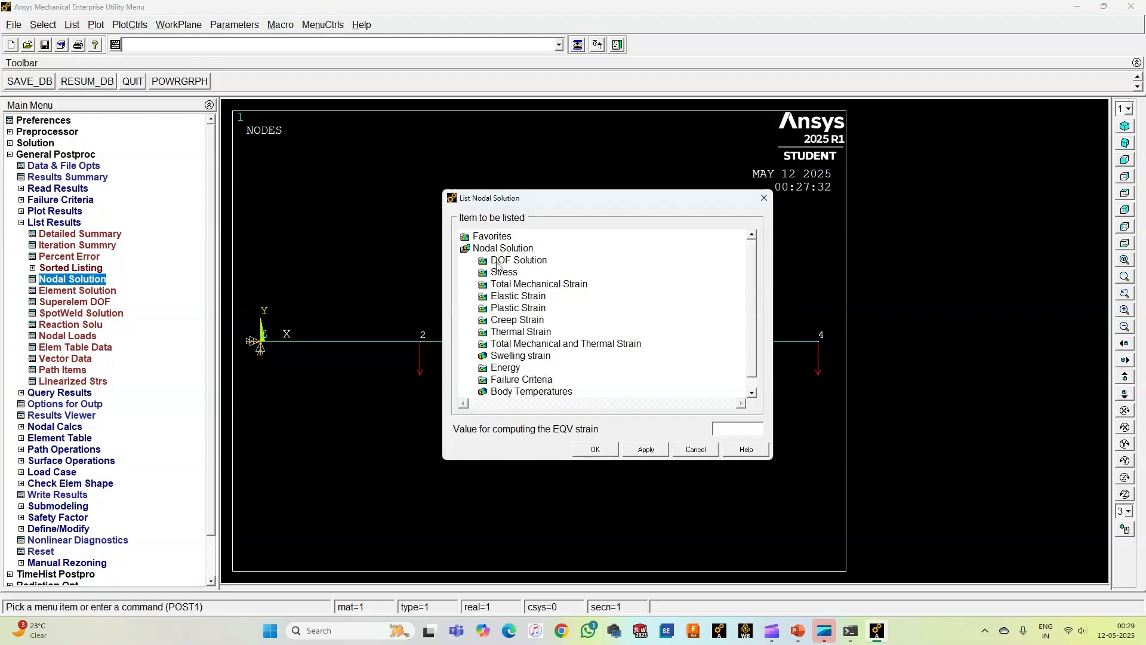
double_click(507, 263)
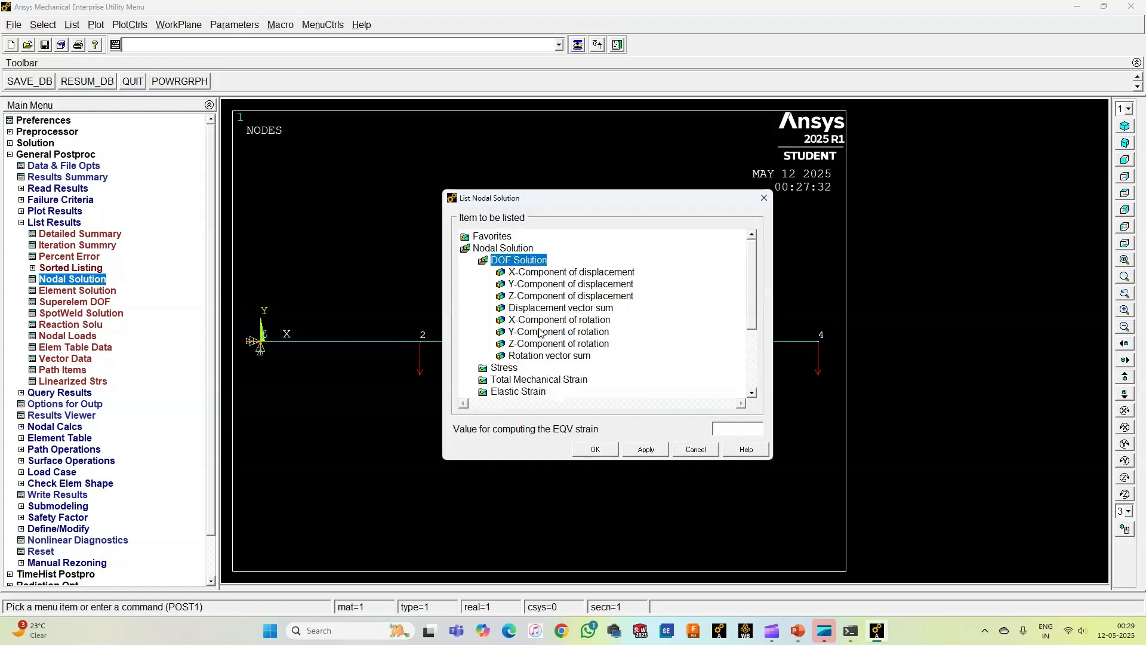
click(527, 308)
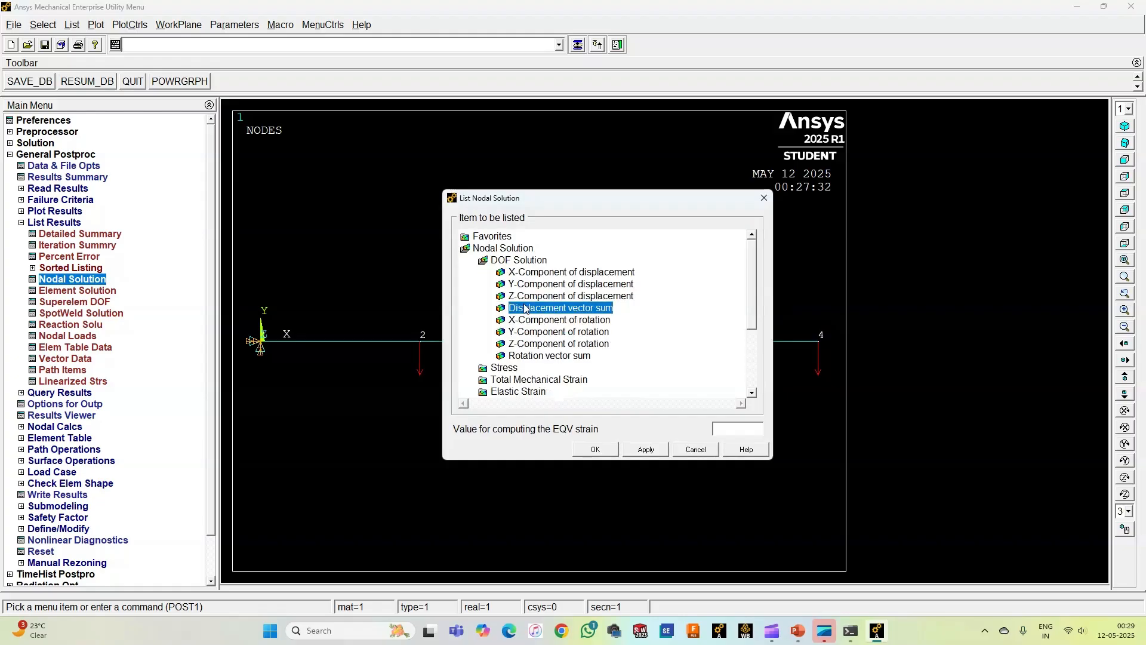
click(595, 449)
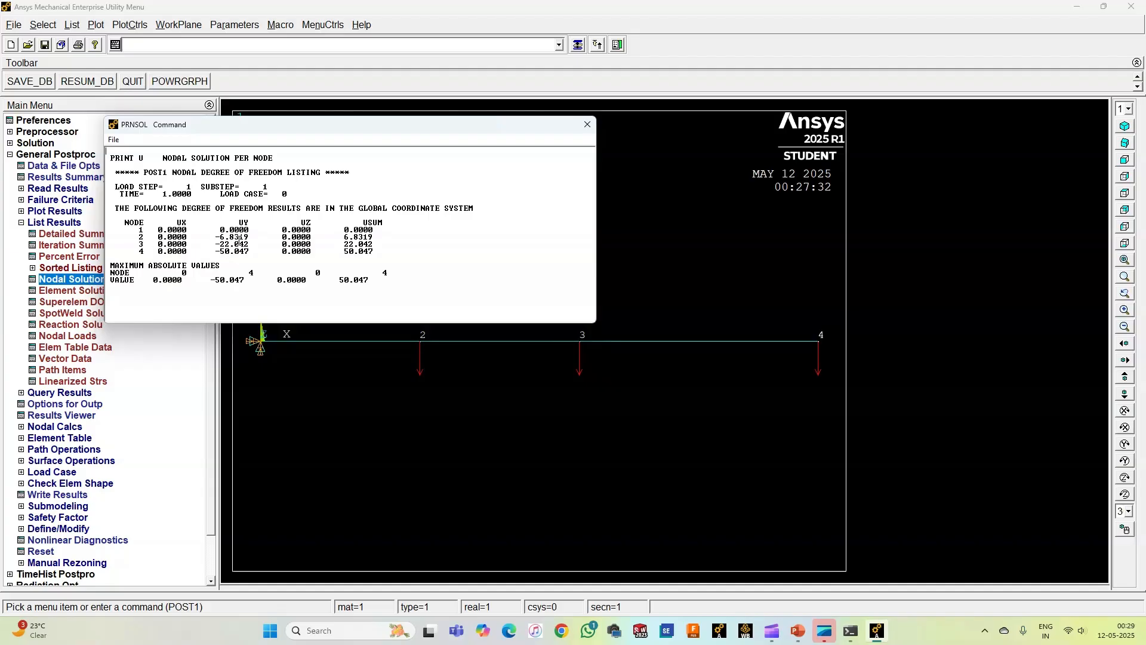
click(587, 124)
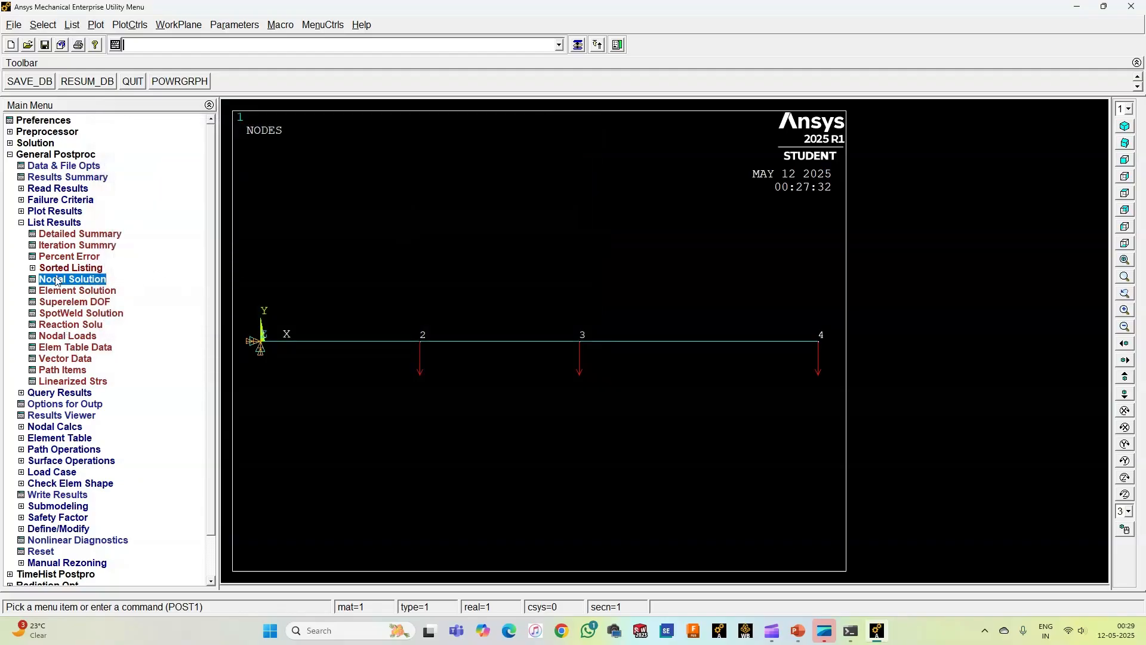
Step: List the reaction solution for all items, examine the node's force and moment reactions, and dismiss the listing
click(72, 326)
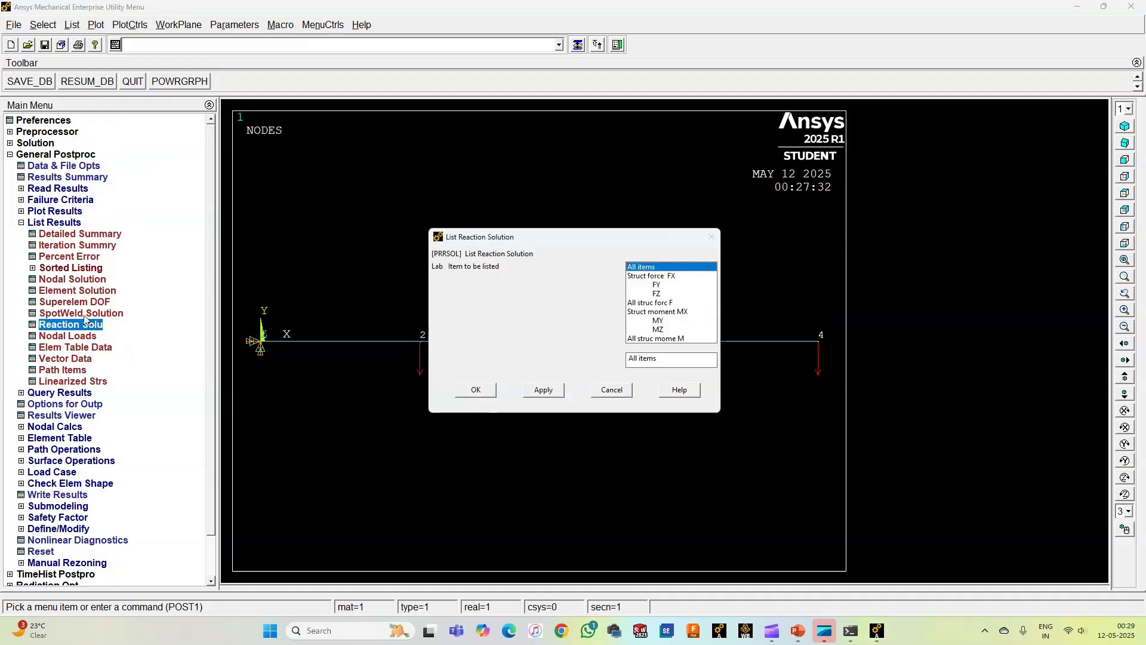
click(475, 389)
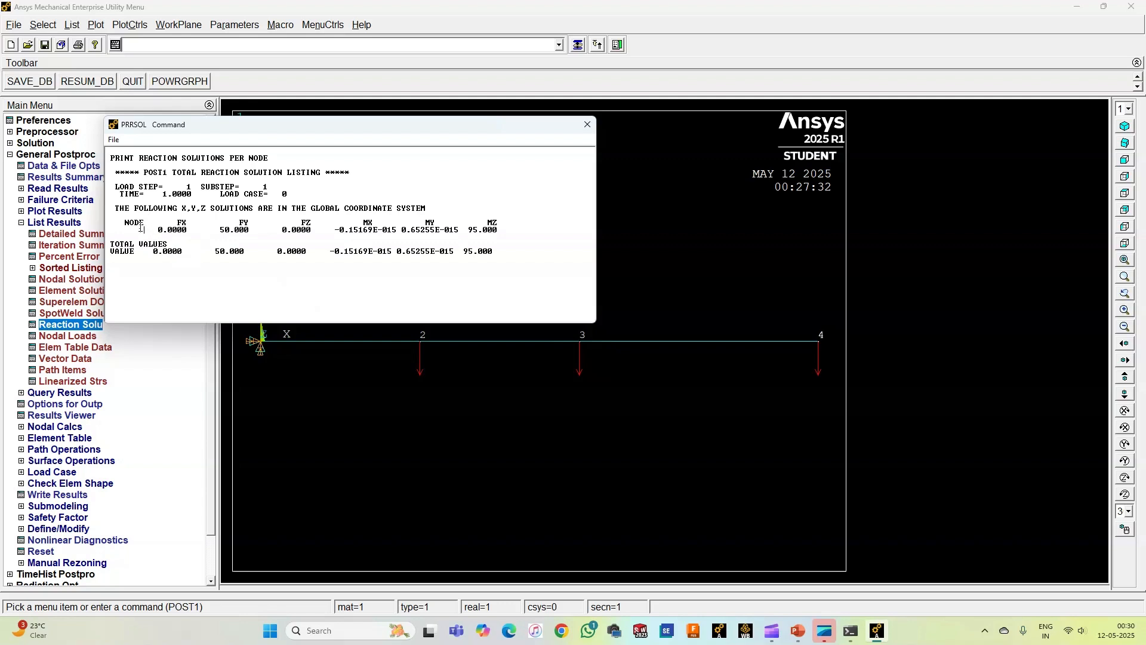
drag(141, 227, 131, 225)
click(172, 228)
click(238, 229)
click(586, 126)
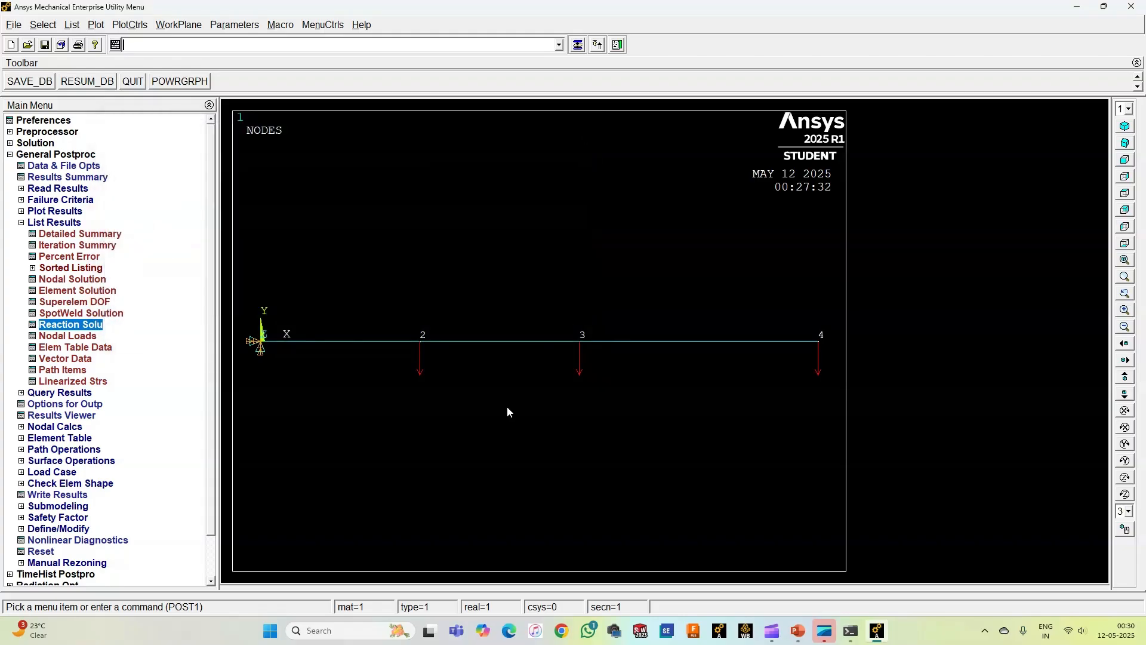
Step: Issue the SET command to read in the results
click(55, 222)
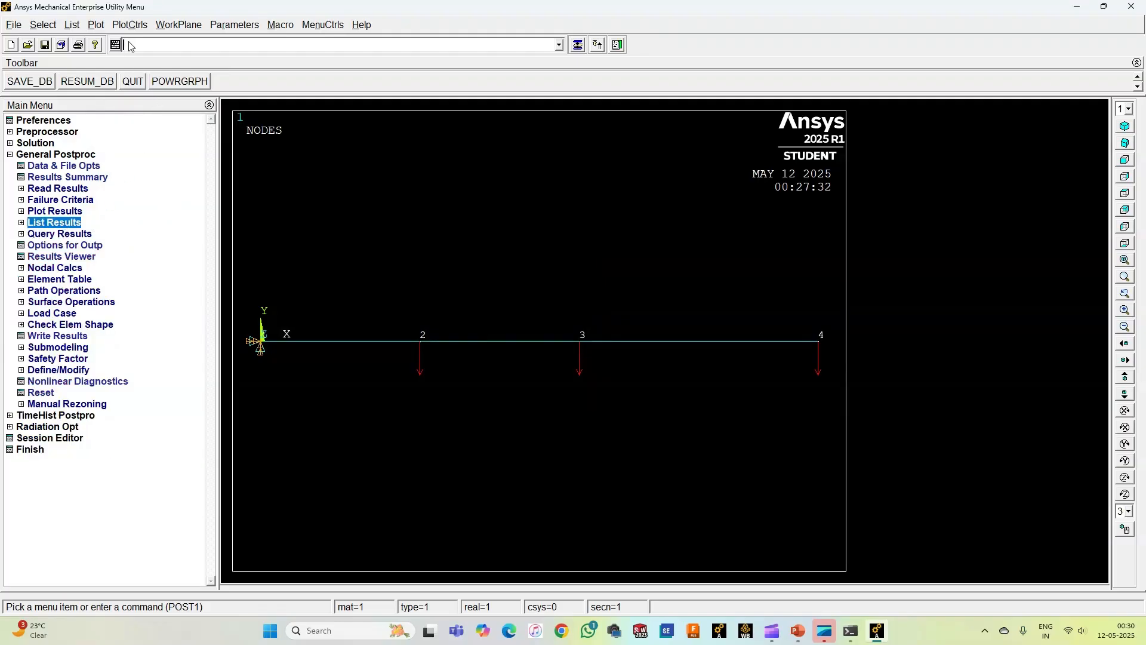
text(SET)
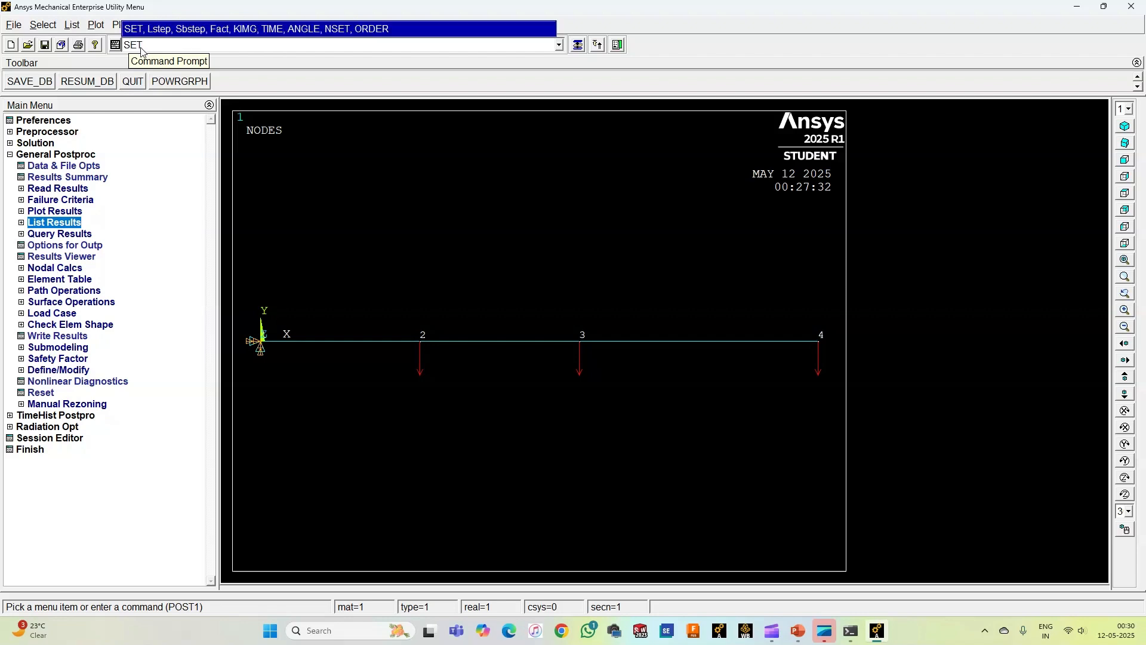
key(Return)
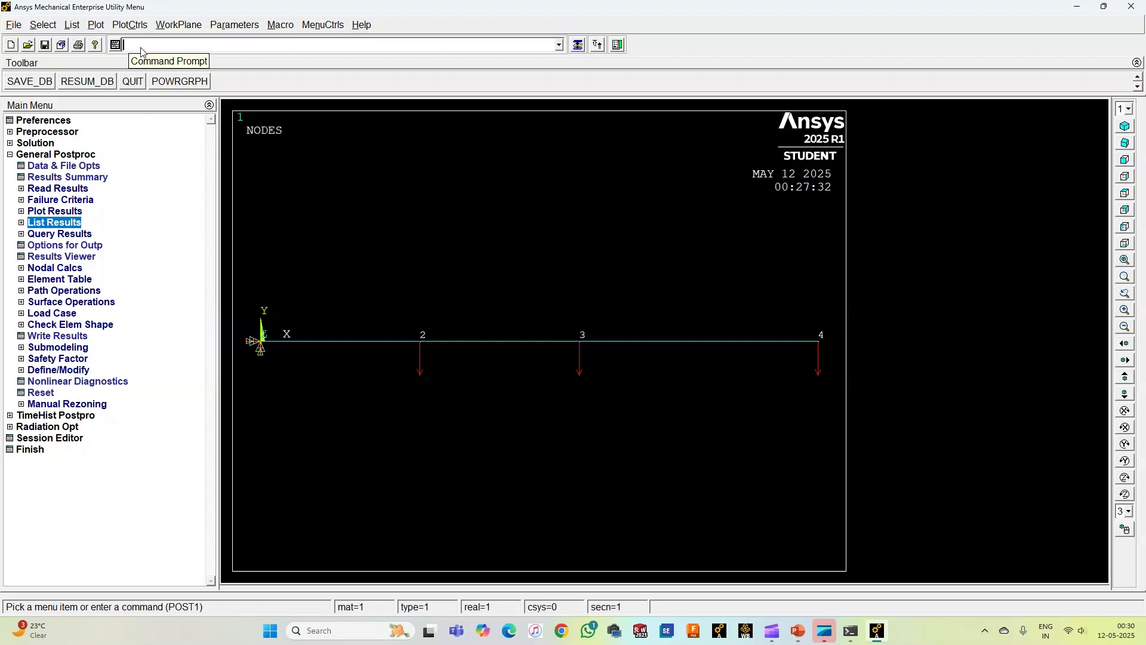
Step: Define an element table item labelled SFI by sequence number SMISC, 6
click(61, 282)
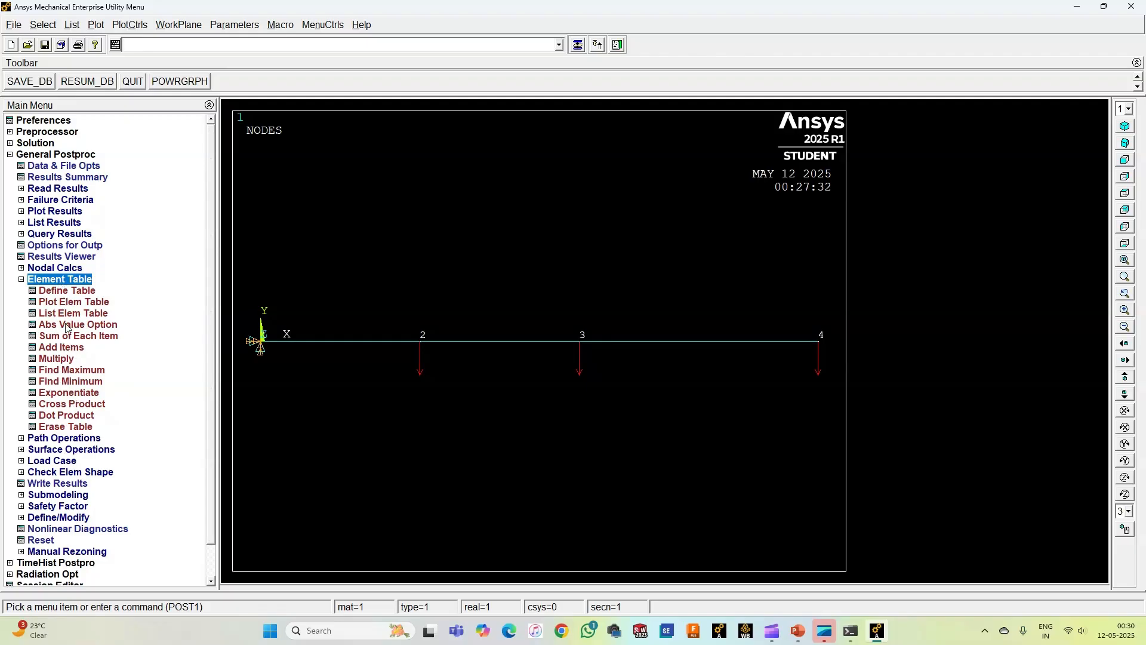
click(67, 291)
click(120, 305)
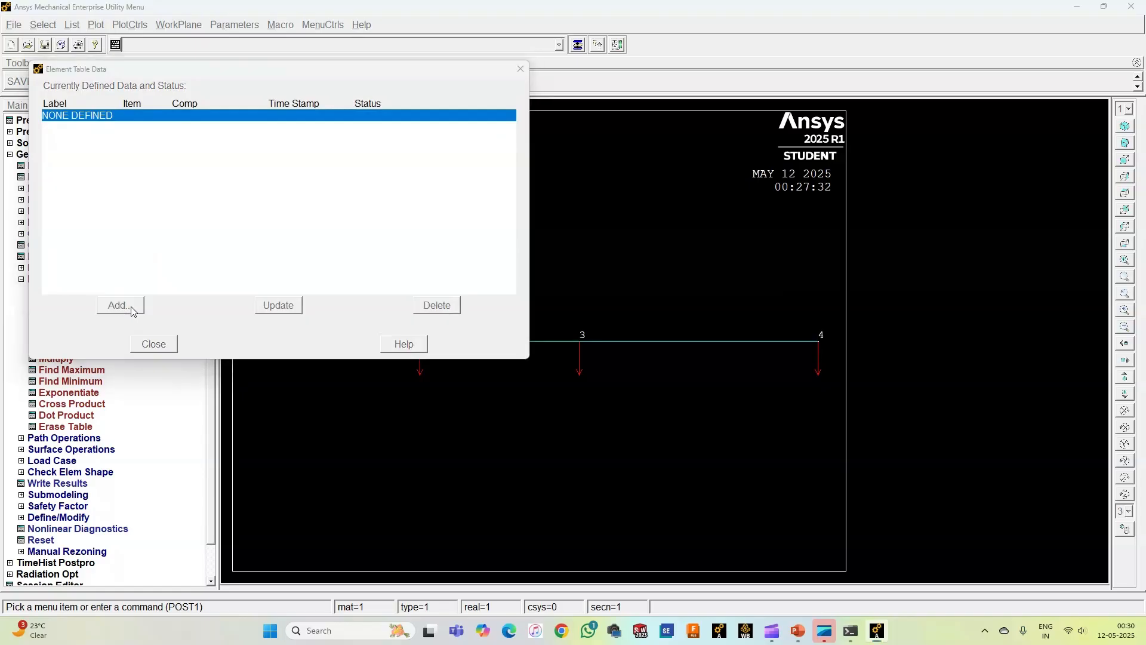
click(567, 268)
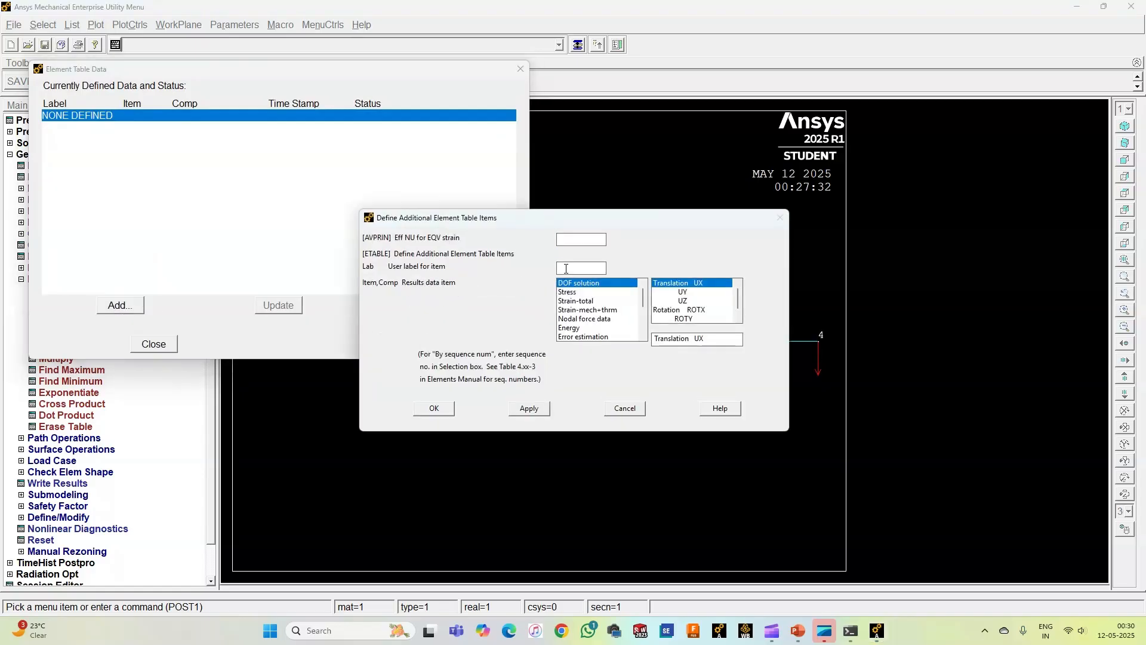
text(SFI)
scroll(580, 319, down, 3)
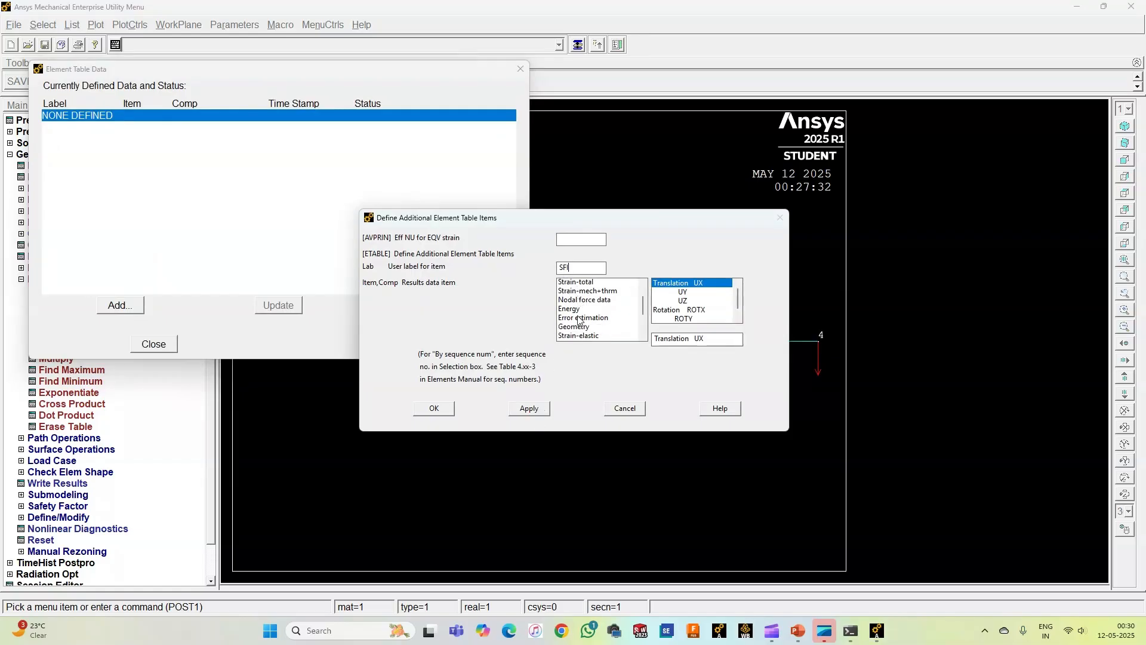
click(586, 338)
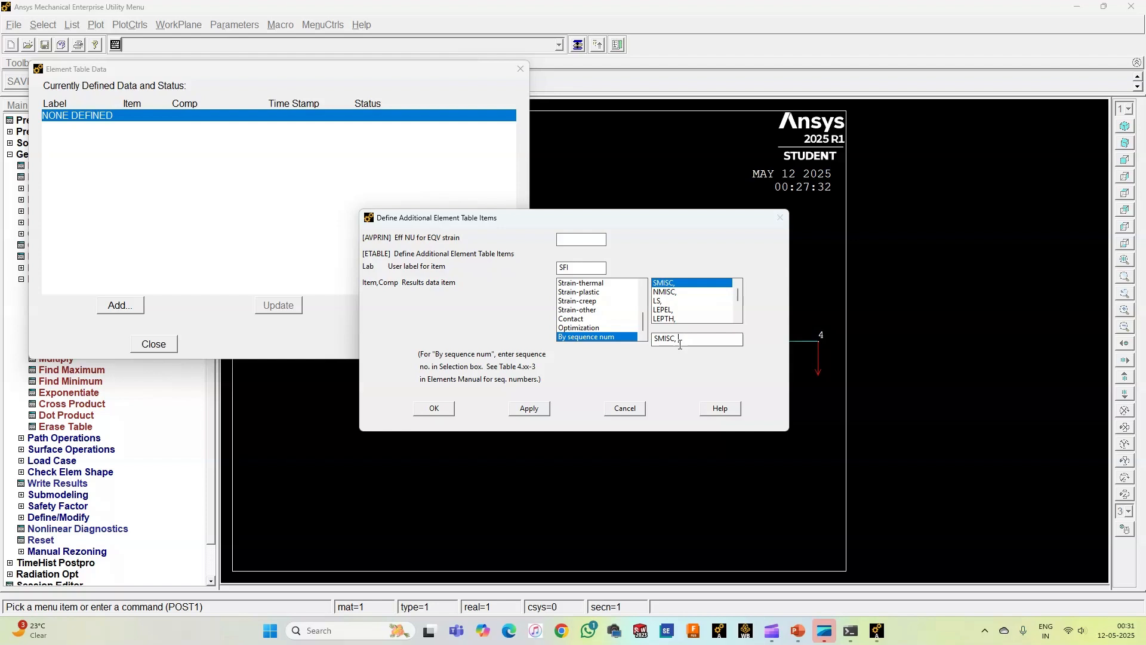
text(6)
click(529, 408)
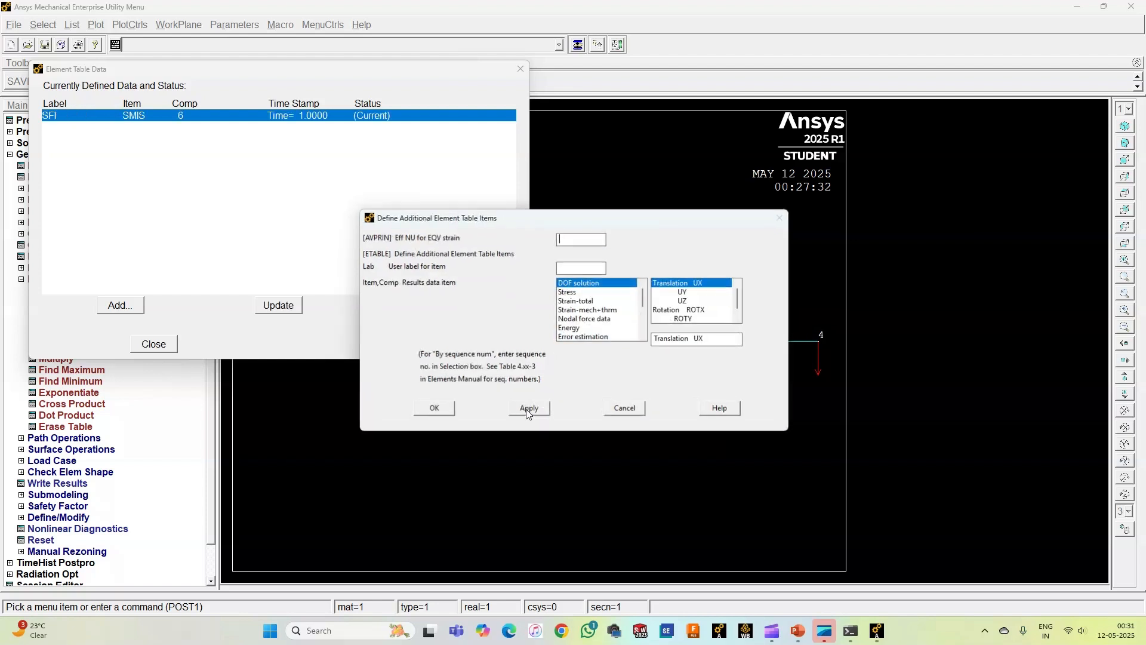
Step: Add an element table item labelled SFJ by sequence number SMISC, 19
click(567, 266)
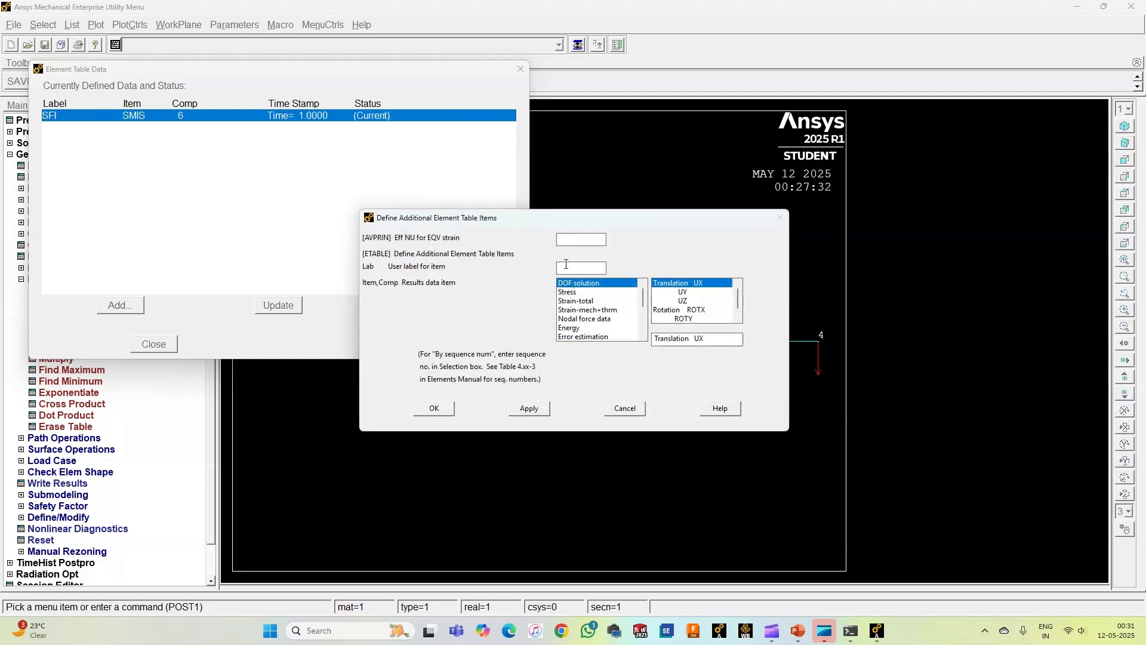
text(SFJ)
drag(642, 300, 642, 330)
click(600, 337)
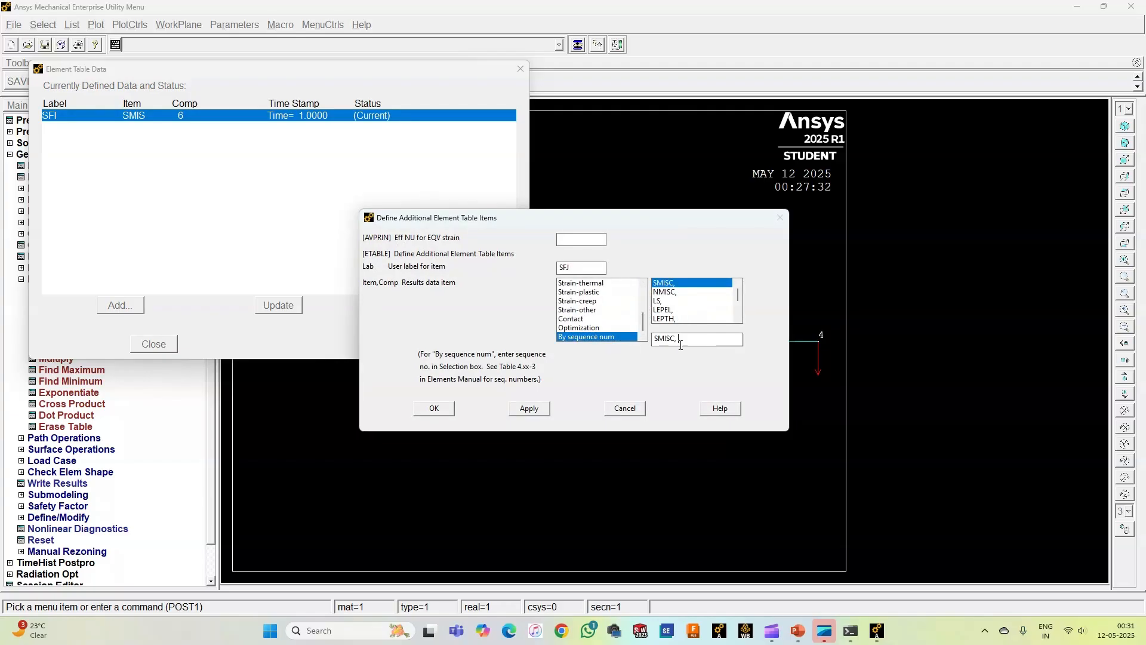
text(19)
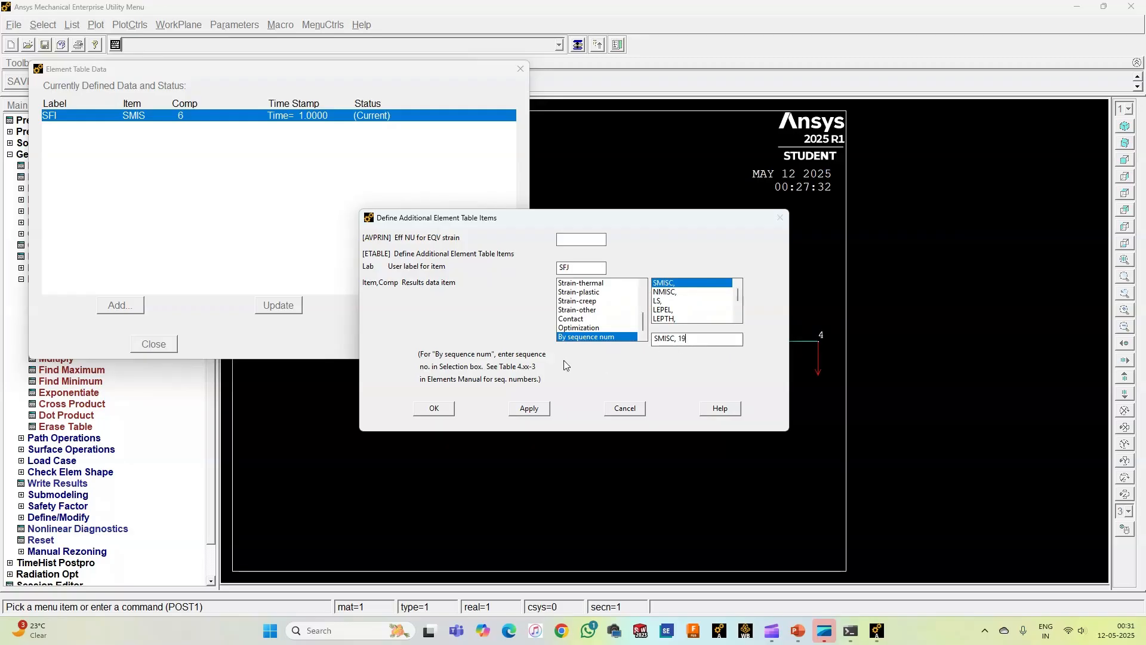
click(528, 411)
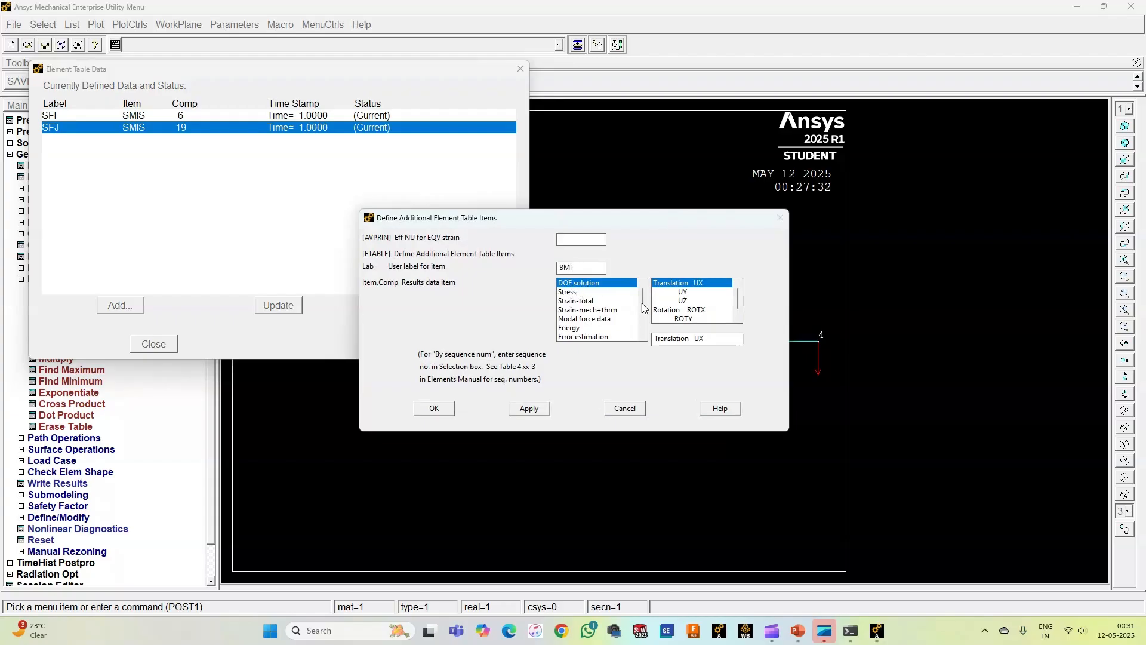
Step: Add an element table item labelled BMI by sequence number SMISC, 3
drag(643, 297, 643, 326)
click(597, 336)
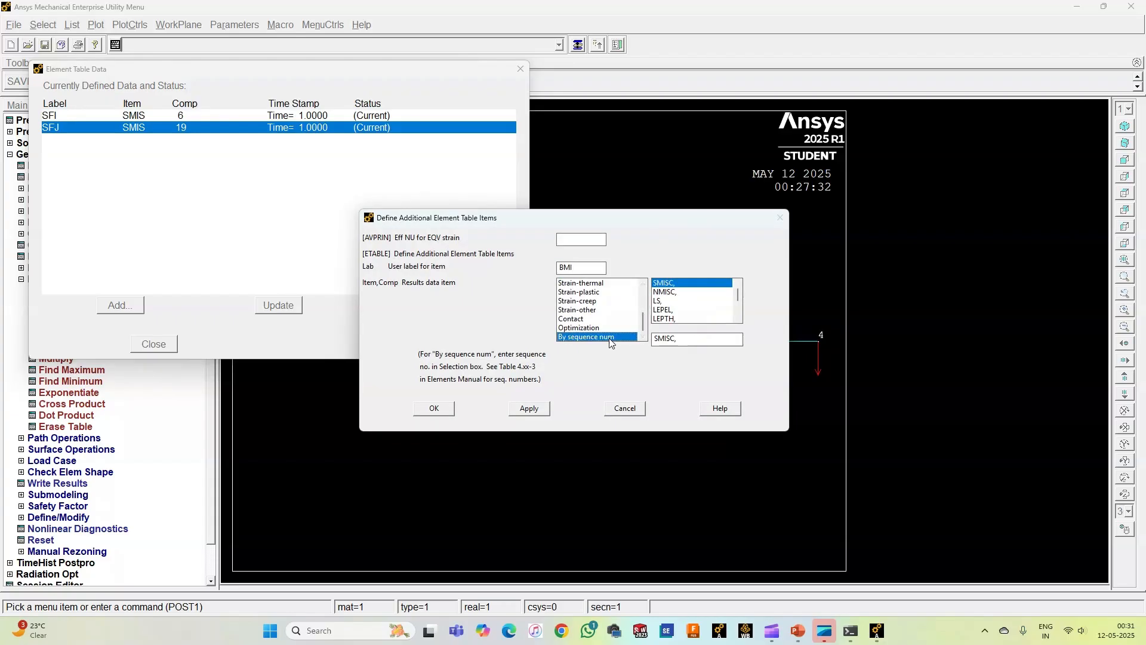
click(680, 339)
text(3)
click(529, 408)
Step: Add an element table item labelled BMJ by sequence number SMISC, 16 and finish the element table definition
click(576, 268)
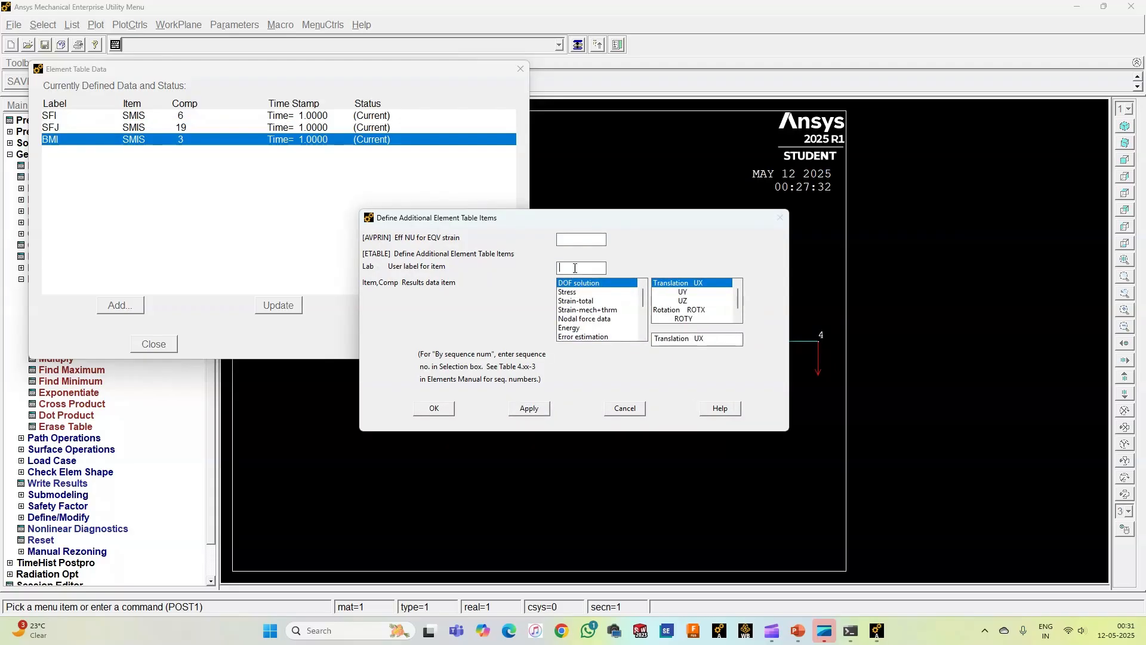
text(BMJ)
scroll(591, 328, down, 3)
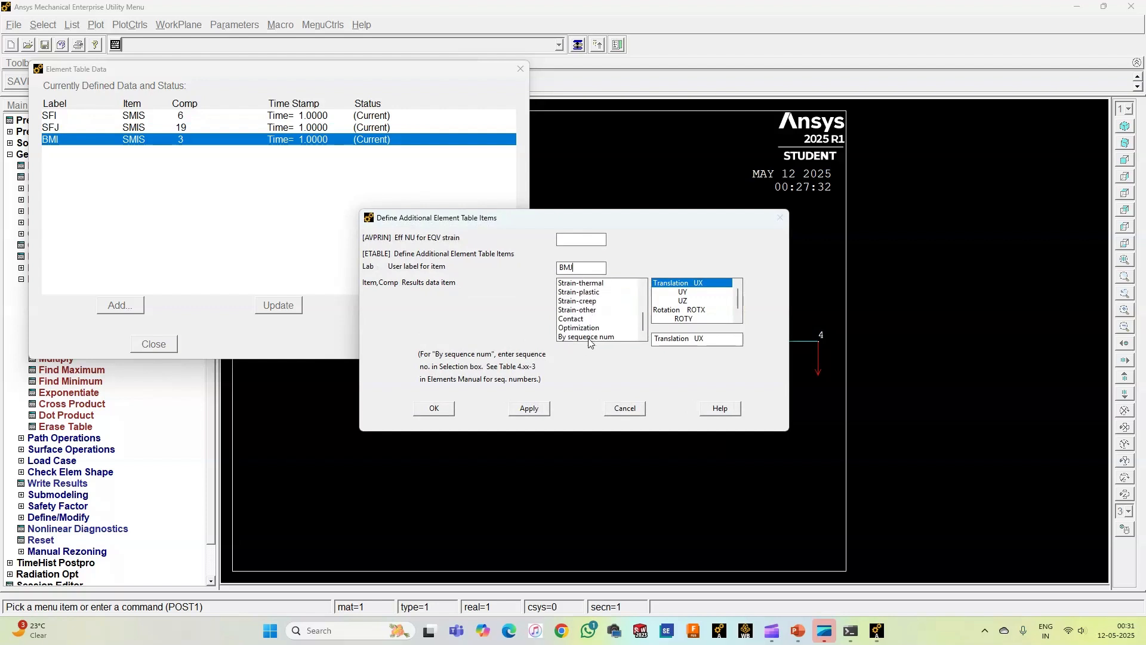
click(590, 336)
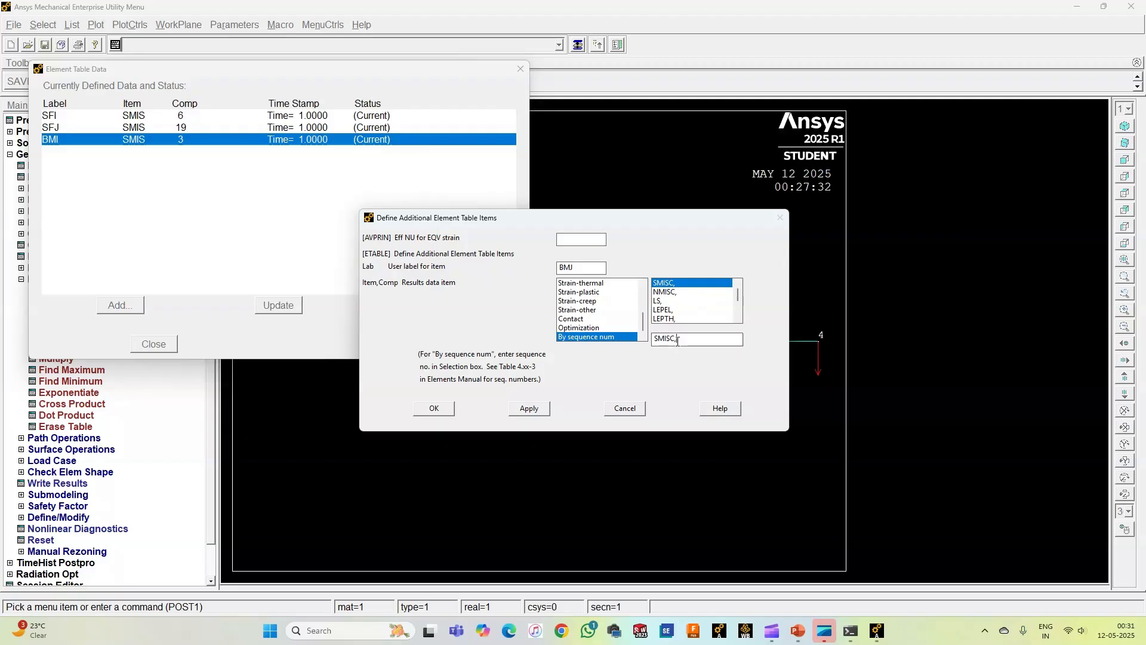
text(16)
click(434, 408)
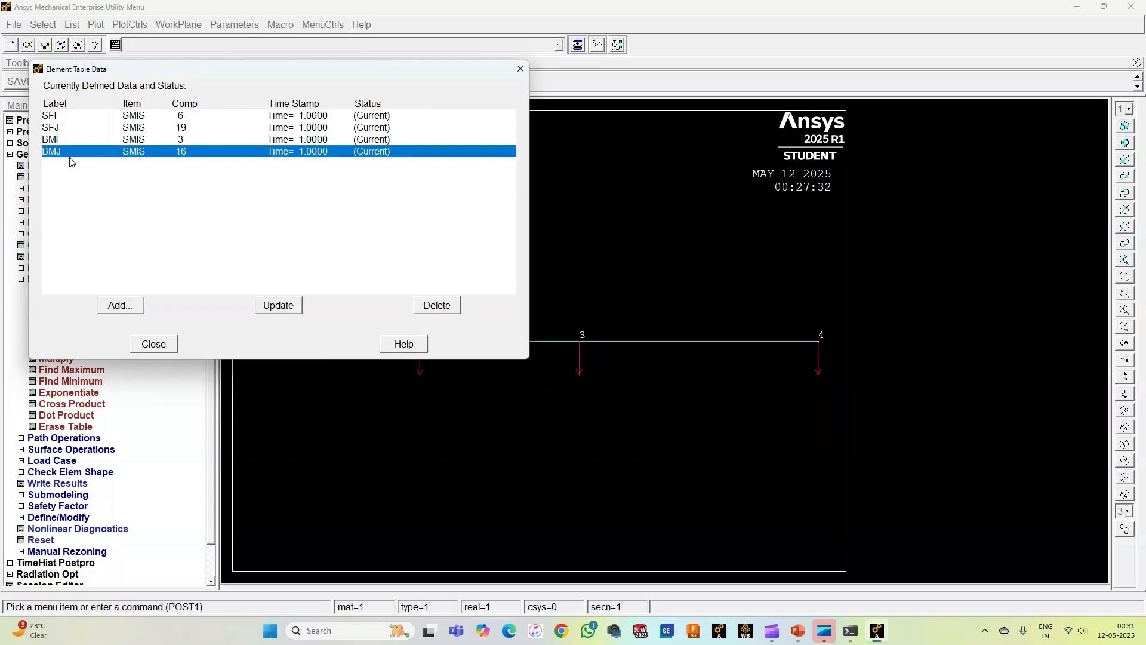
click(153, 345)
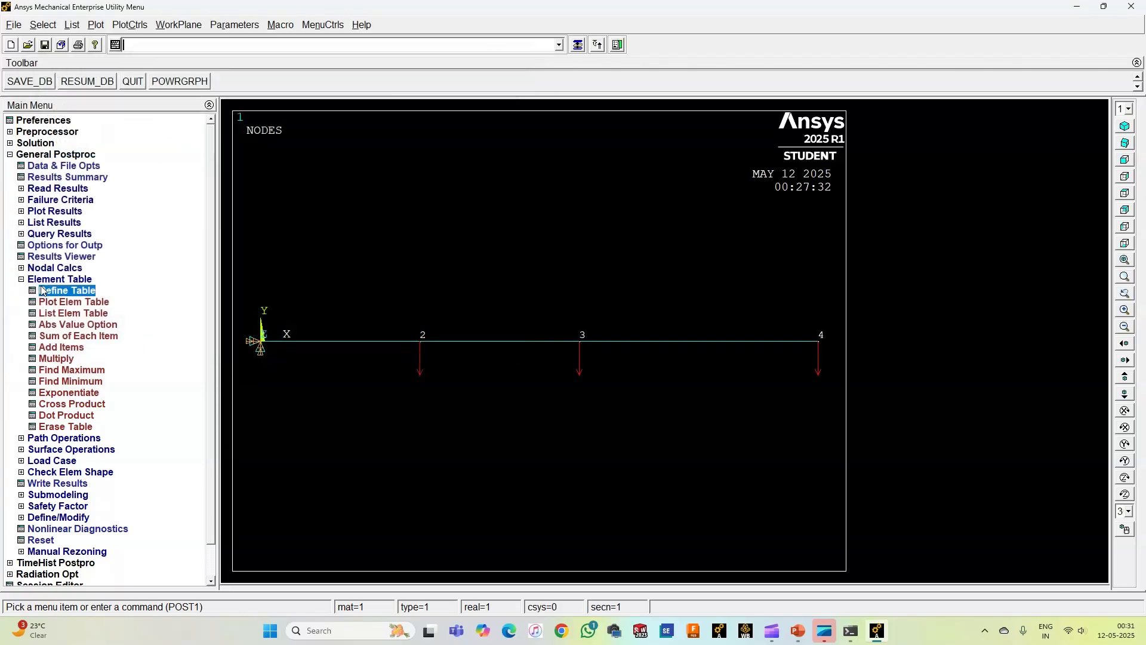
Step: Plot the shear force diagram as line-element results with SFI at node I and SFJ at node J on the undeformed shape
click(43, 280)
click(53, 212)
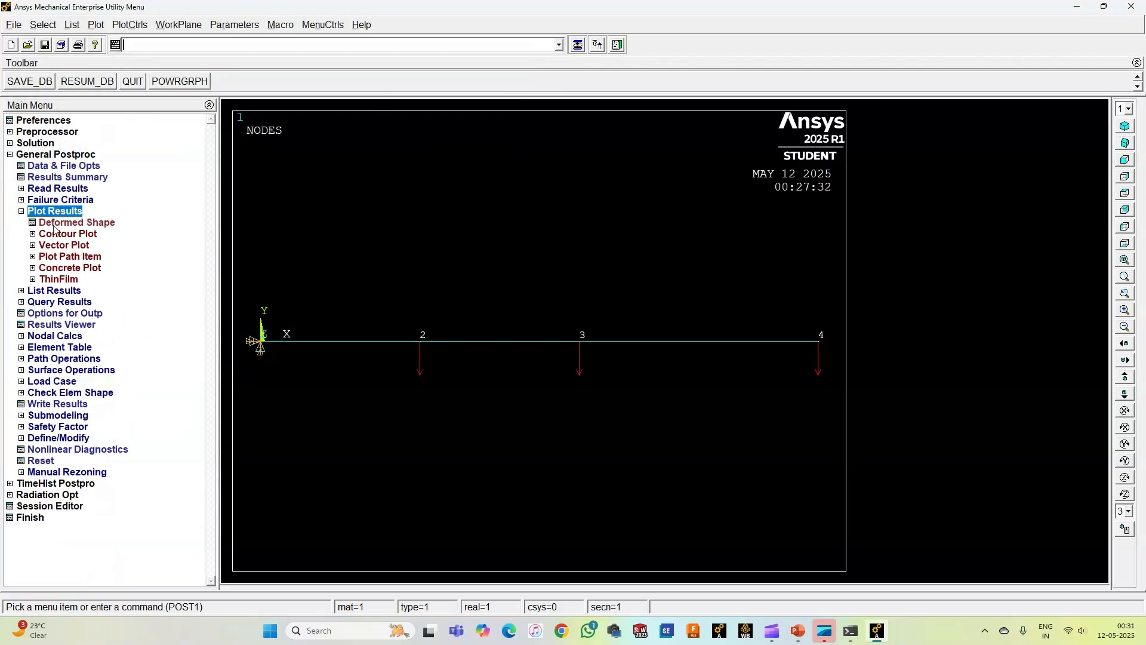
click(57, 234)
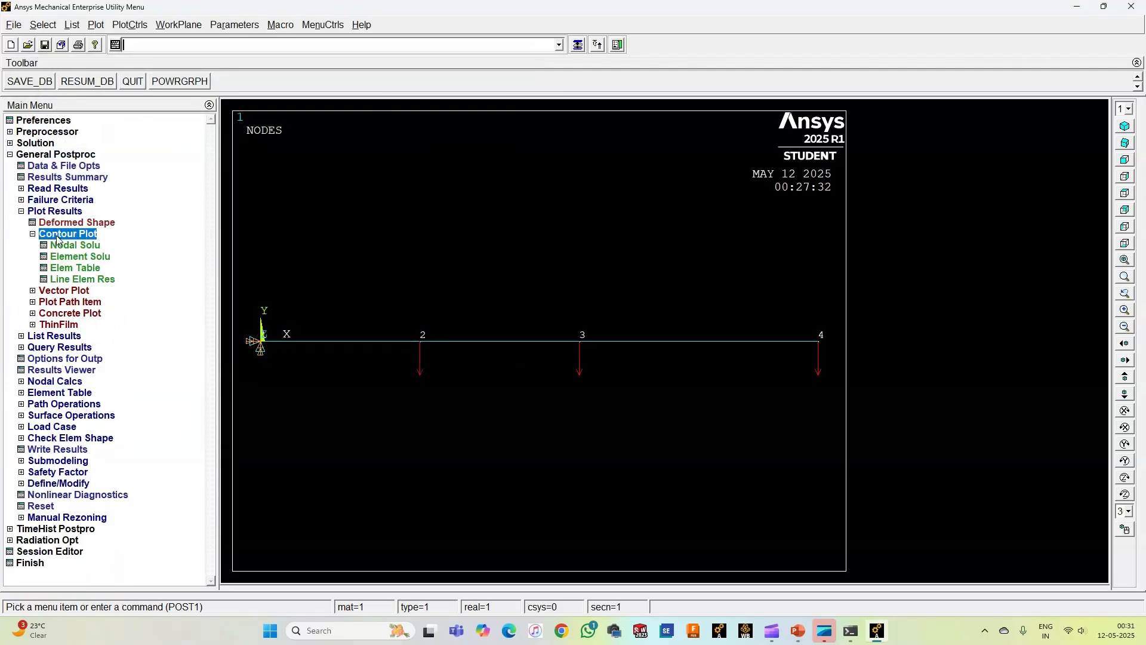
click(84, 279)
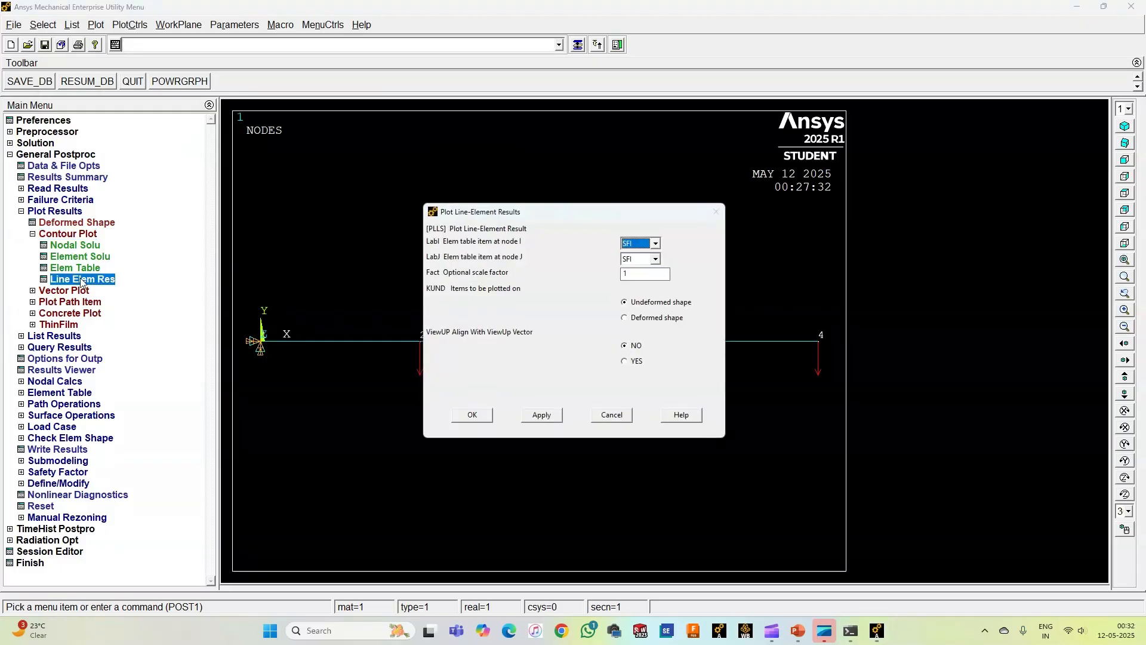
click(655, 258)
click(641, 281)
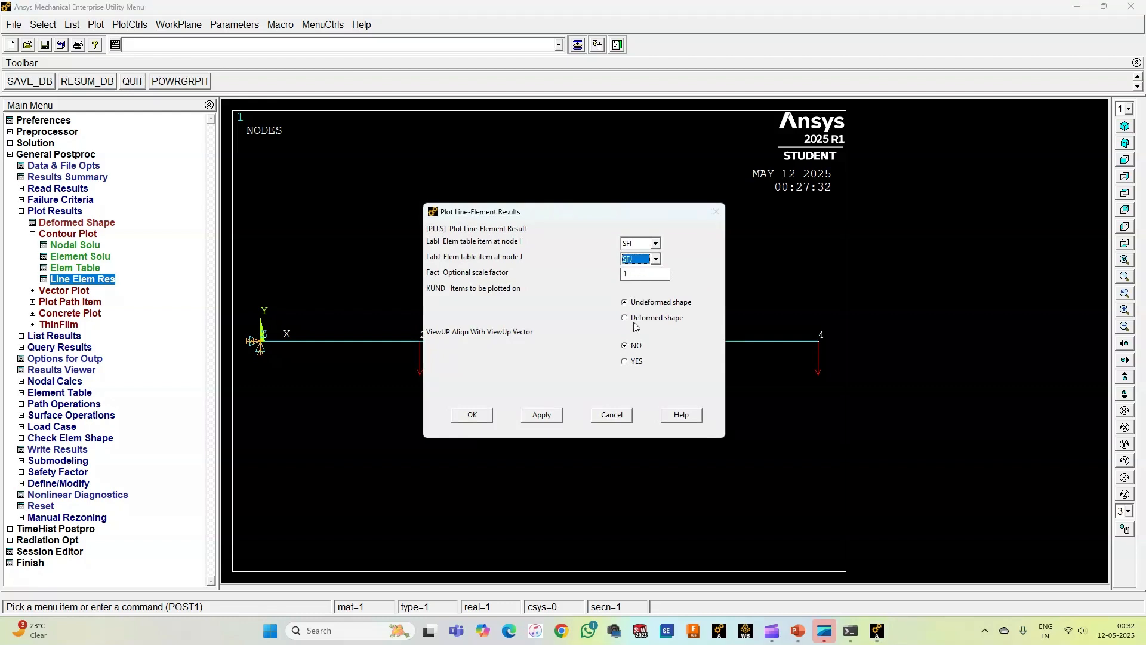
click(472, 415)
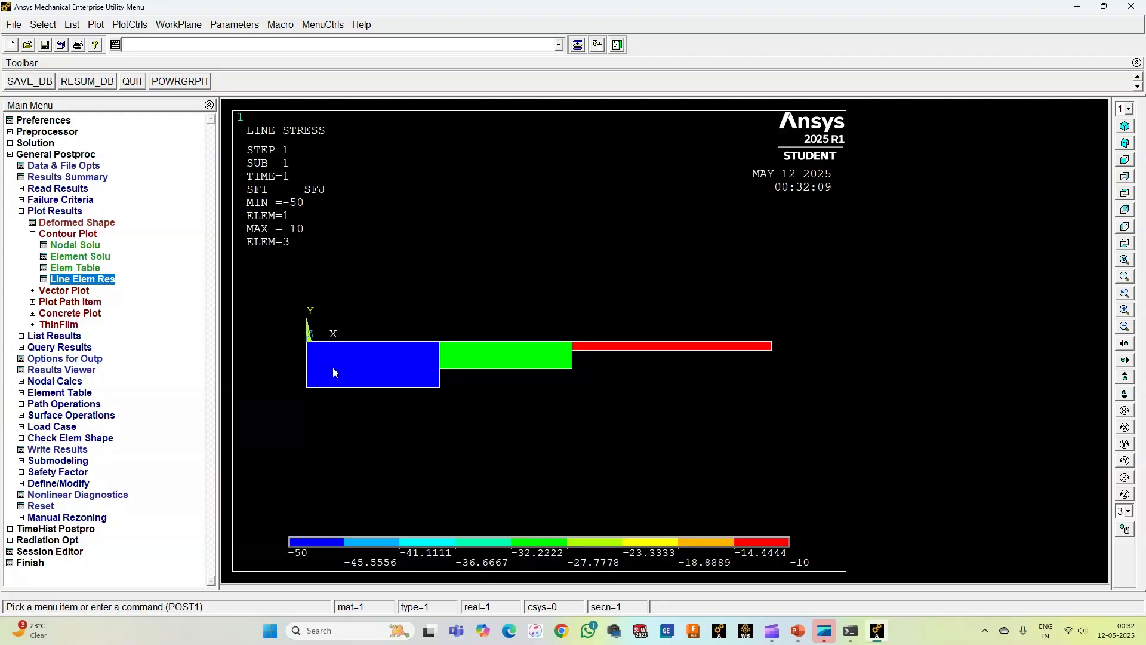
right_click(65, 278)
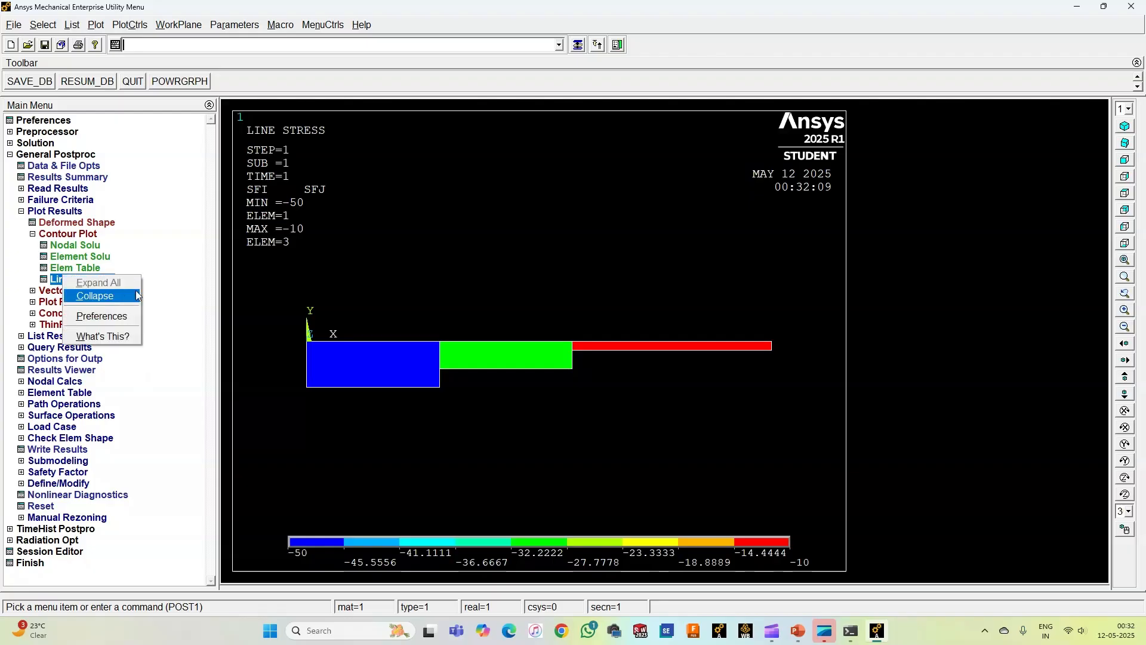
Step: Plot the bending moment diagram as line-element results with BMI at node I and BMJ at node J on the undeformed shape
click(172, 265)
click(92, 280)
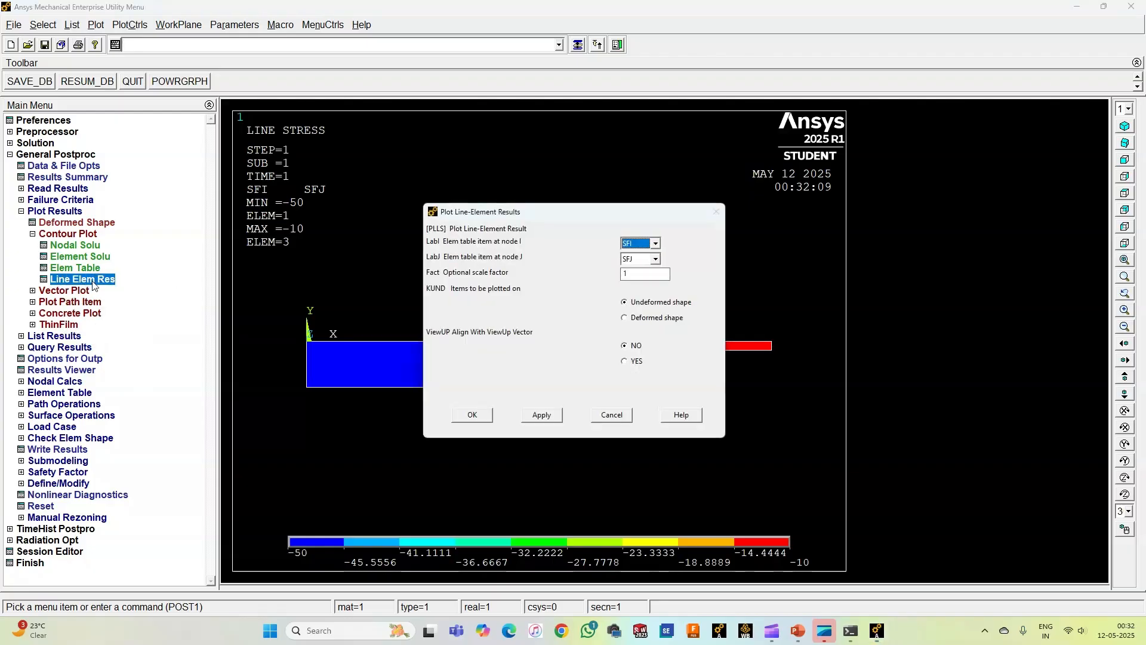
click(656, 243)
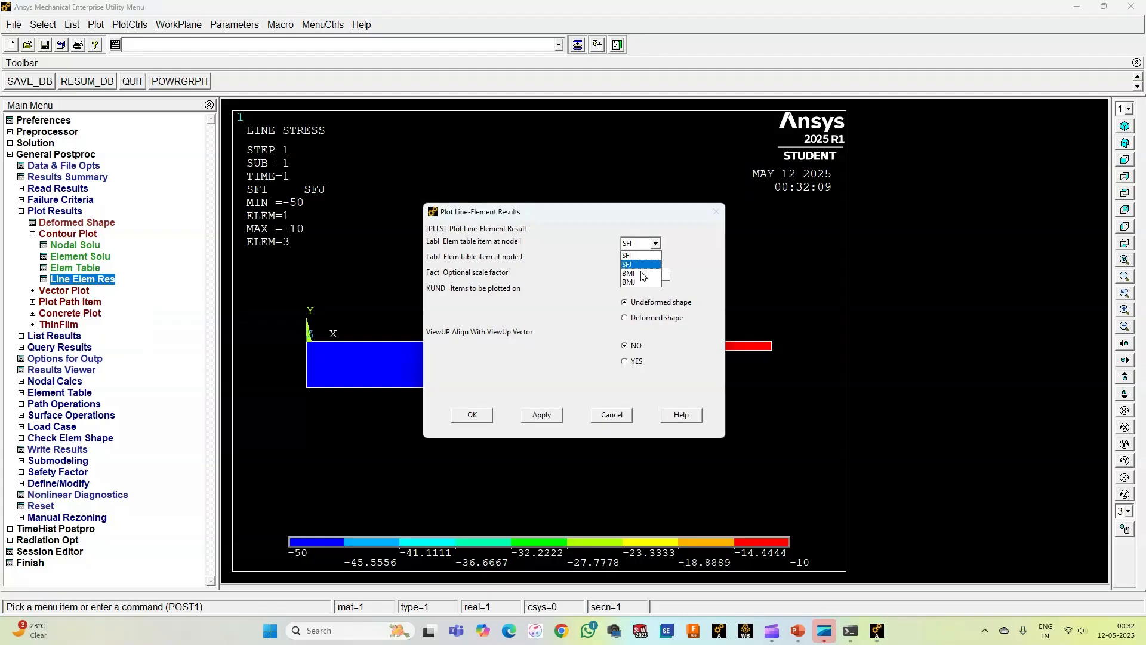
click(646, 272)
click(655, 258)
click(634, 301)
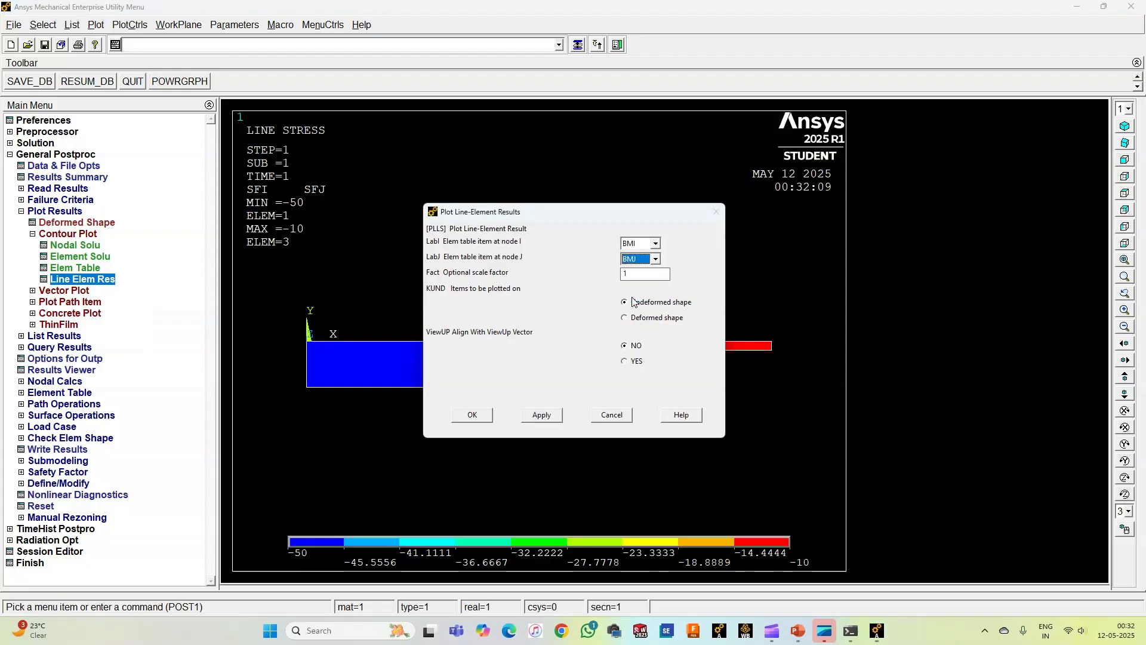
click(469, 415)
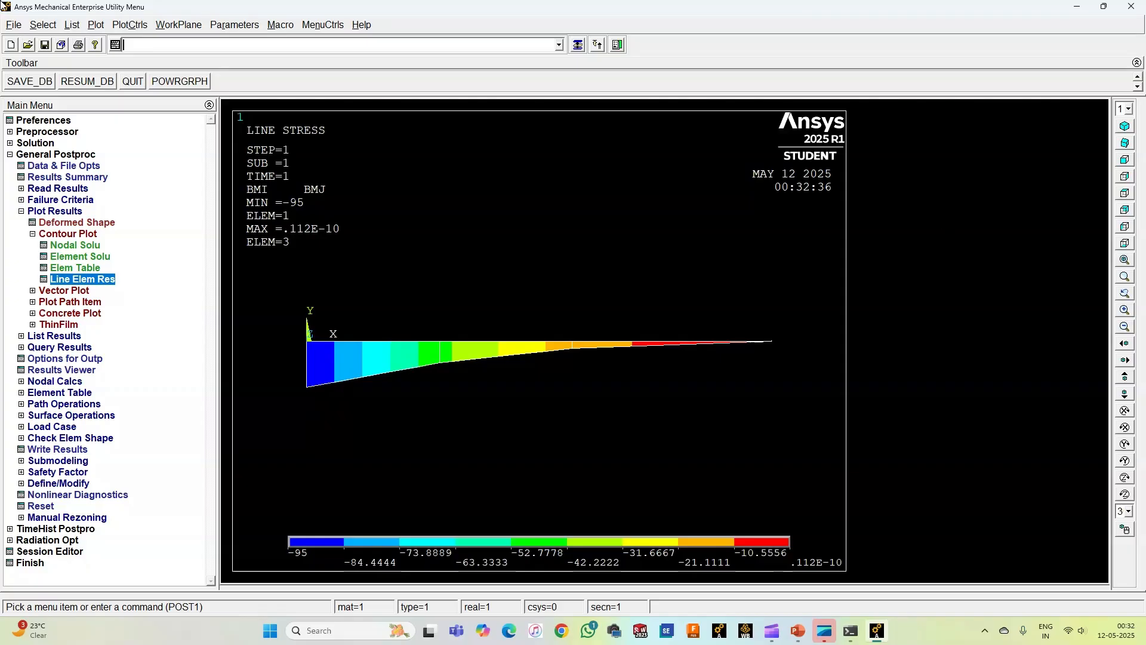
Step: Replot the BMI and BMJ bending moment line-element results on the deformed shape
click(61, 275)
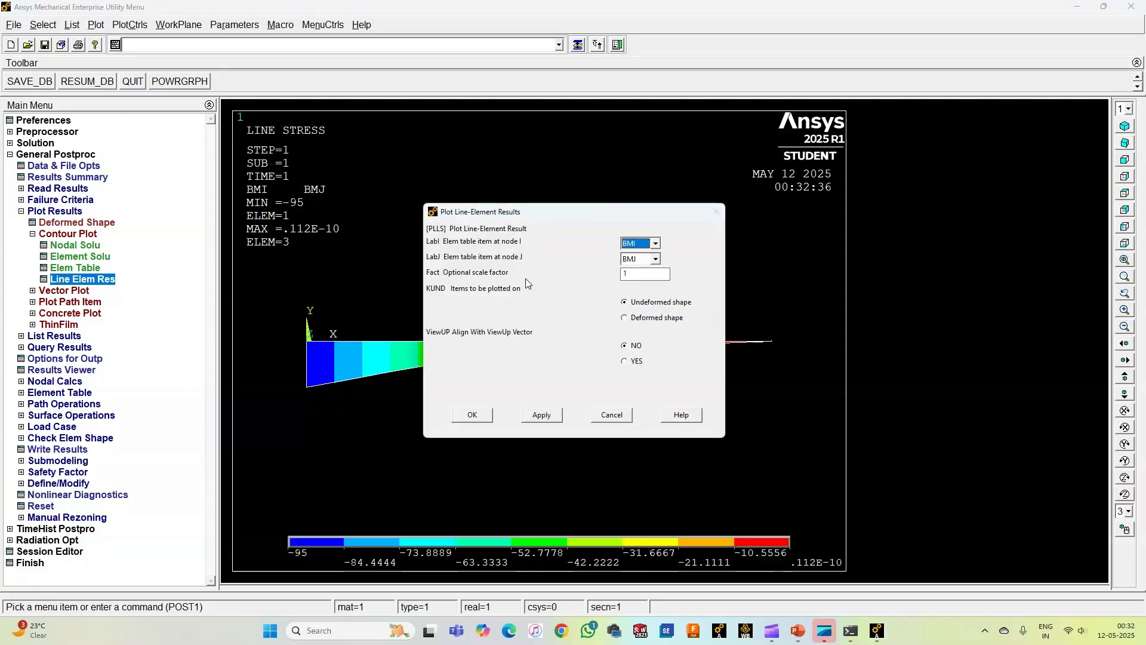
click(657, 318)
click(481, 424)
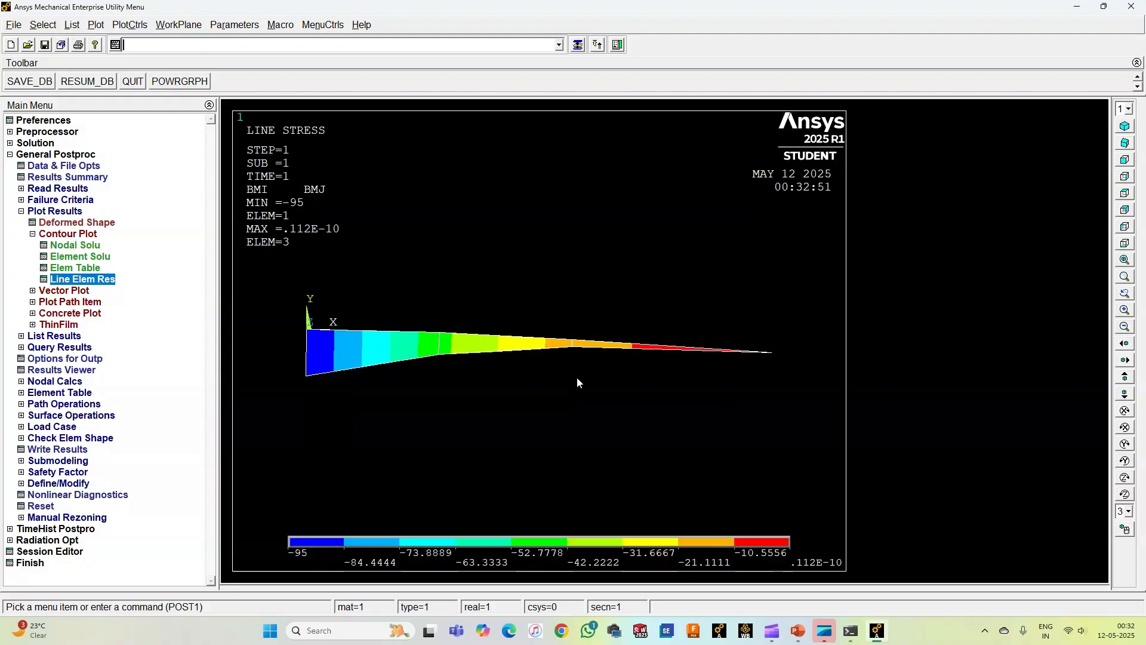
Step: Plot the beam's deformed shape together with the undeformed shape
click(67, 234)
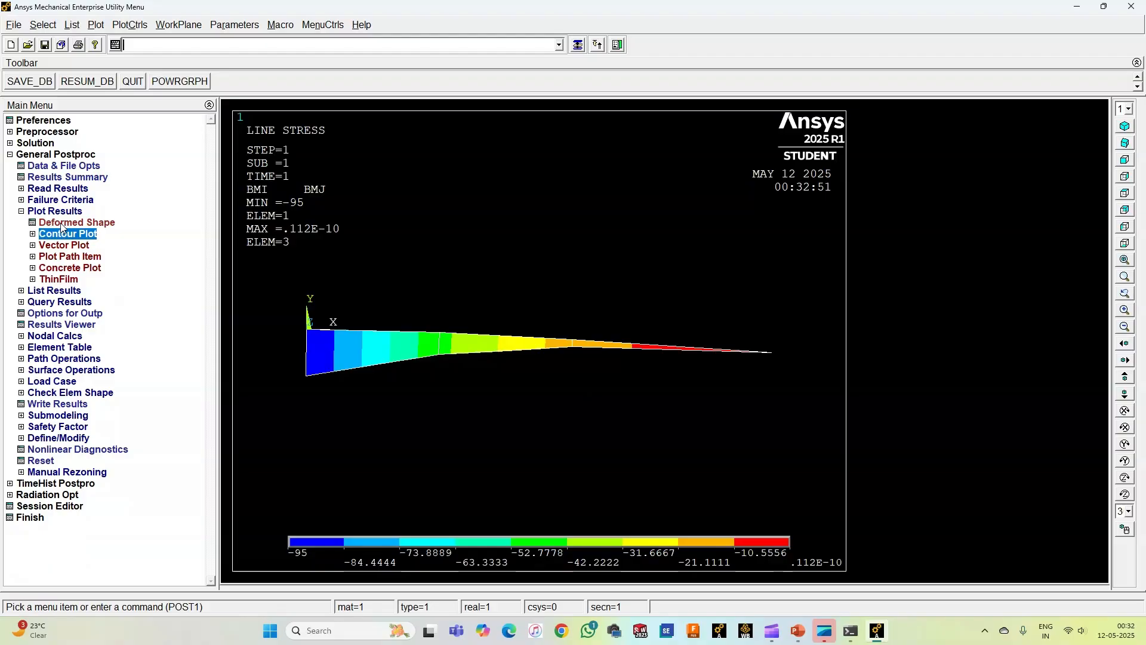
click(62, 225)
click(646, 315)
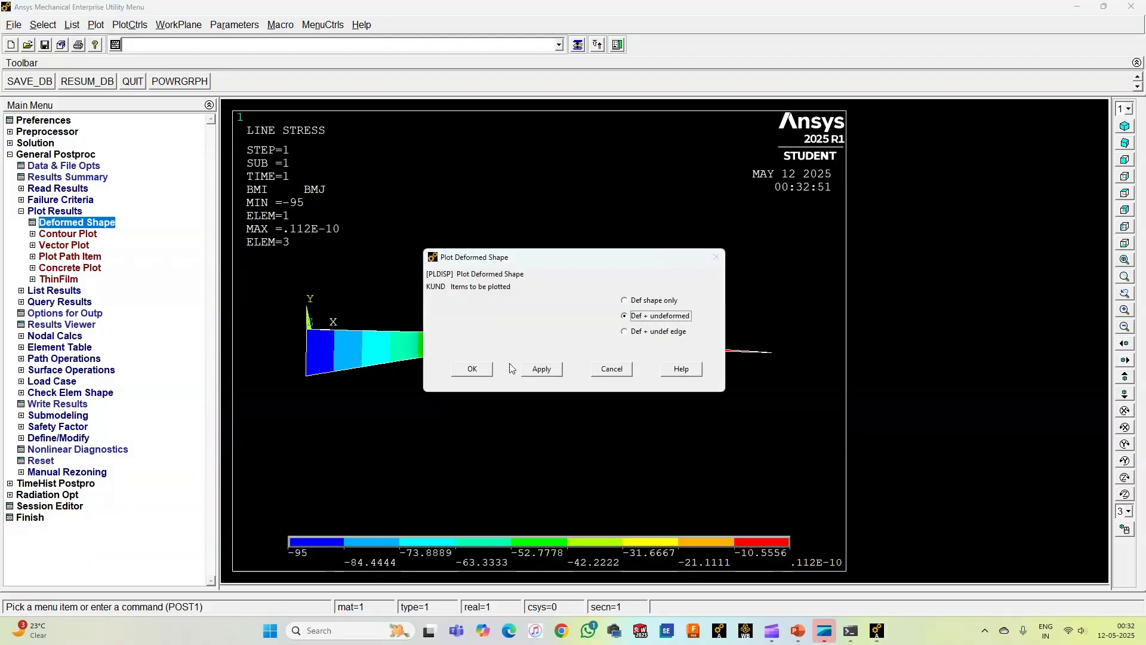
click(473, 369)
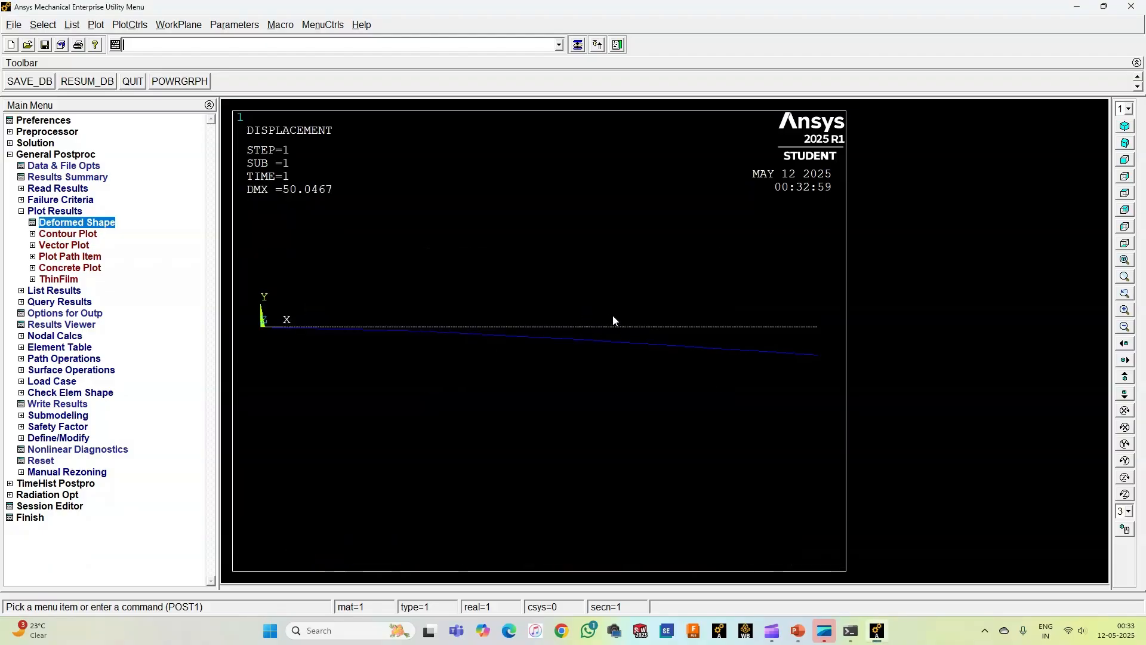
Step: Turn on the display of element shapes based on real constant descriptions and show the deformed beam in isometric view
click(133, 26)
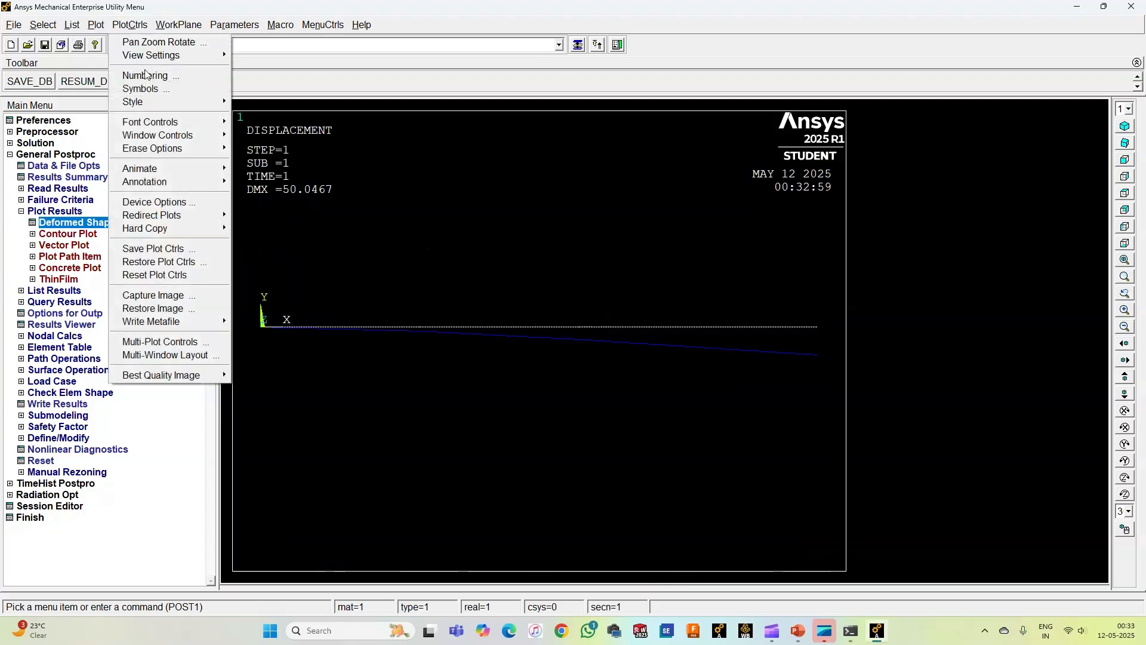
mouse_move(169, 106)
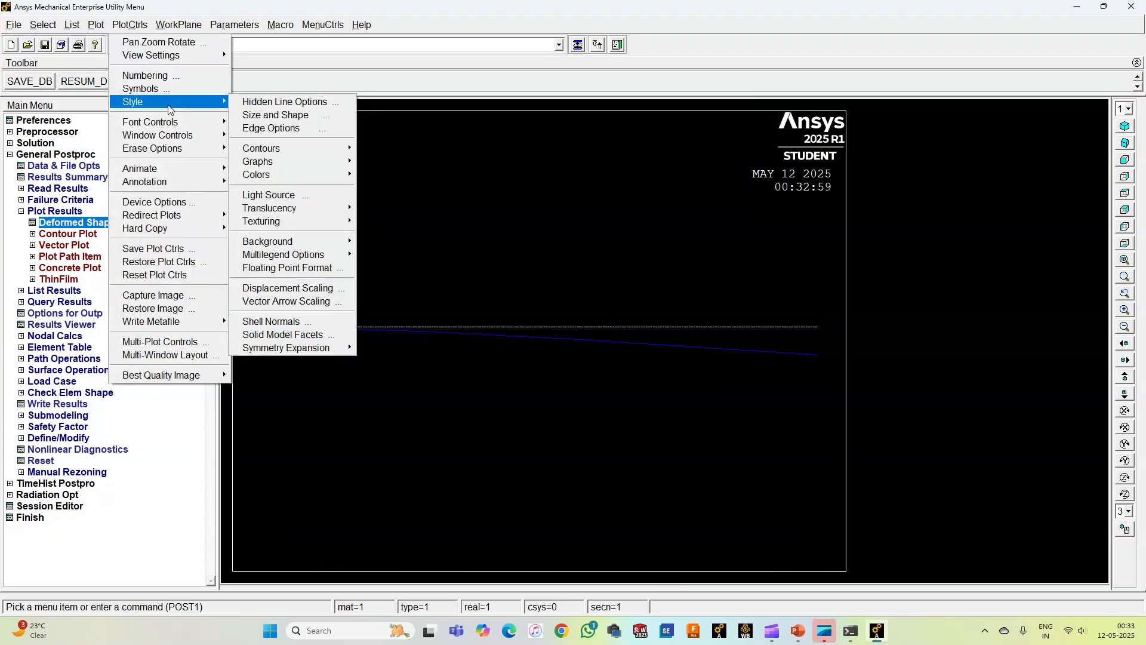
click(268, 116)
click(623, 183)
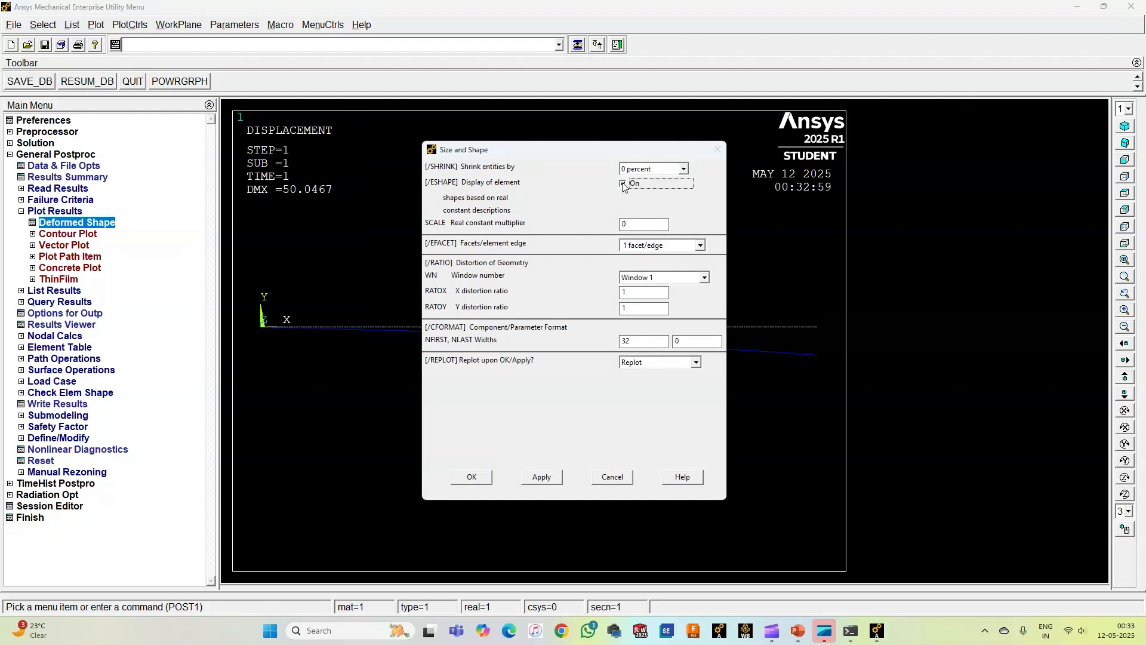
click(477, 477)
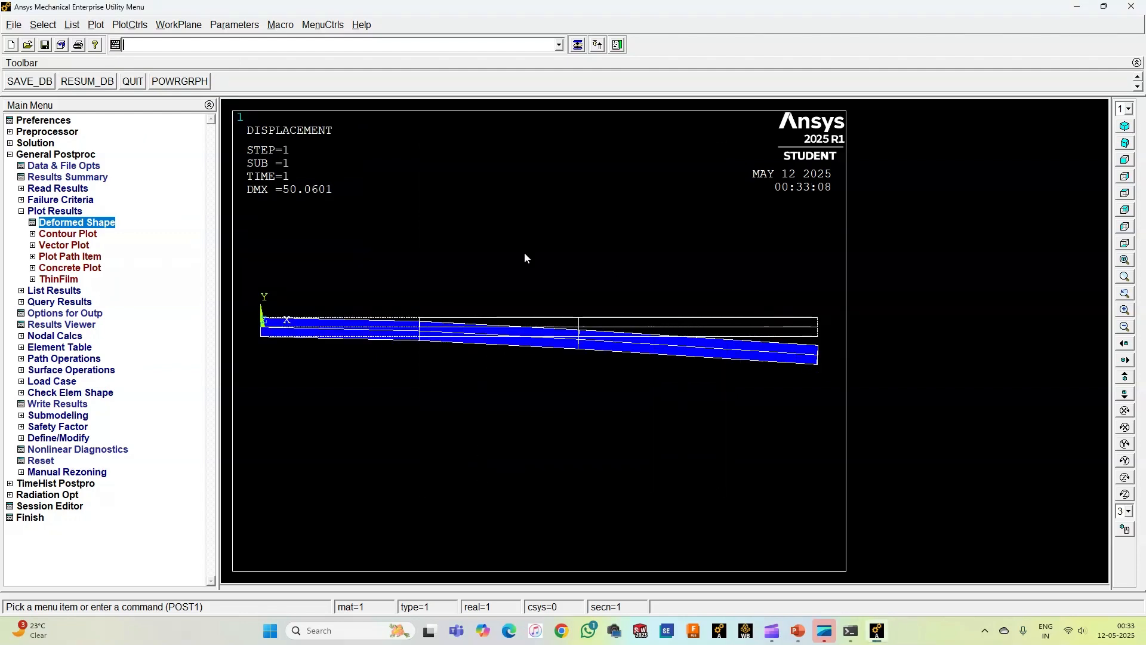
click(1125, 127)
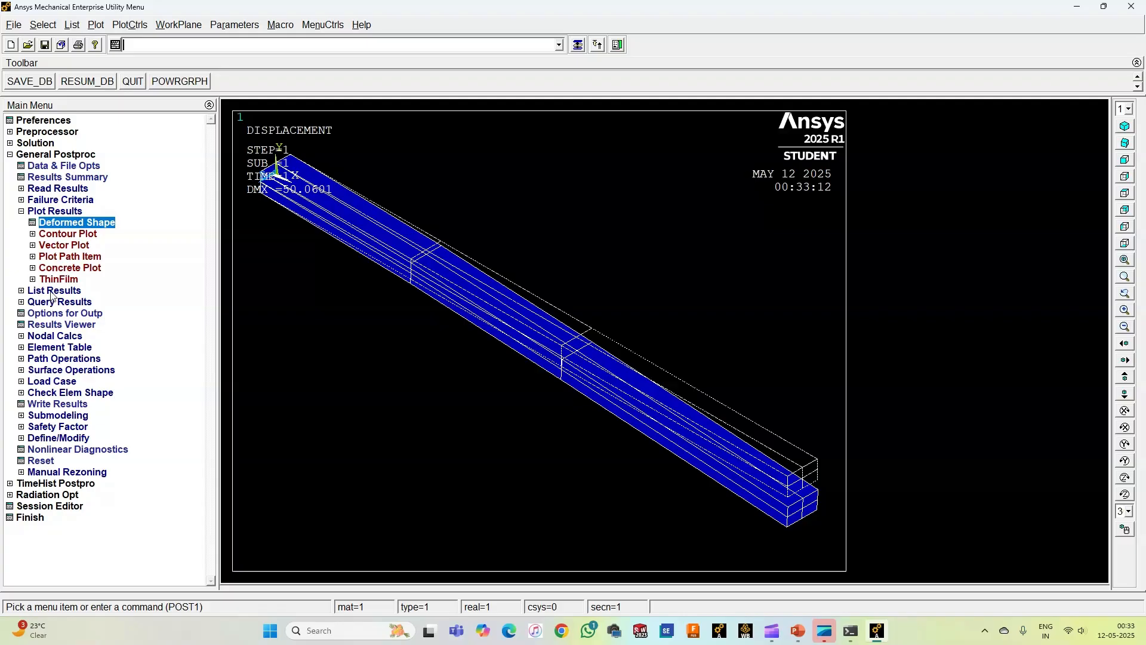
Step: Add an element table item labelled BSI by sequence number SMISC, 32
click(55, 346)
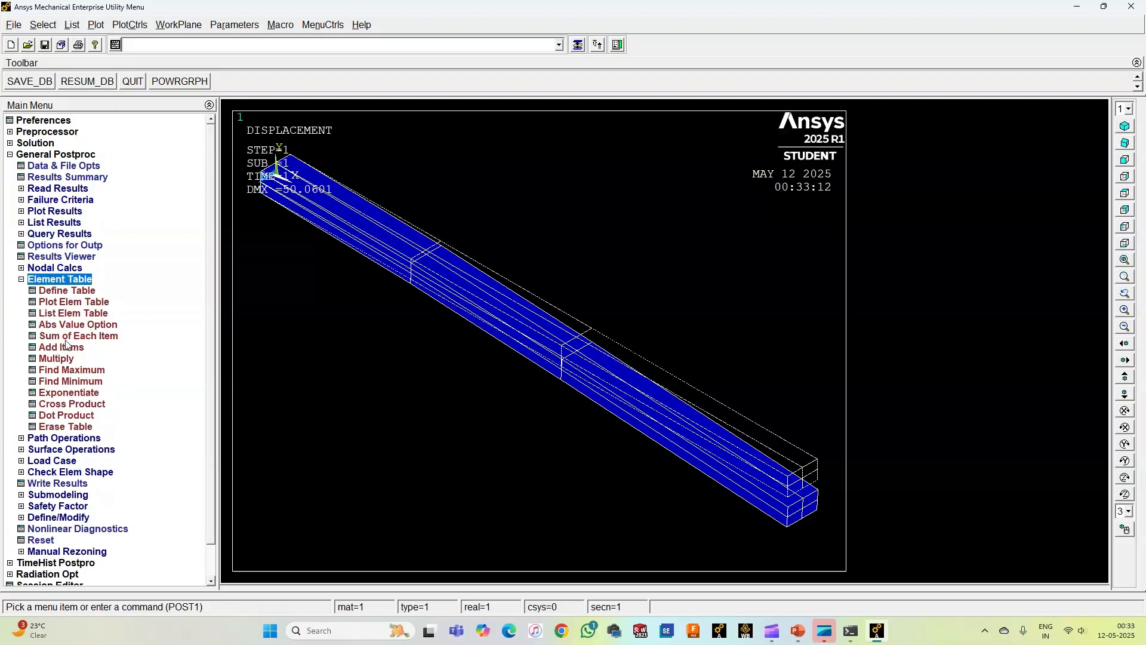
click(66, 290)
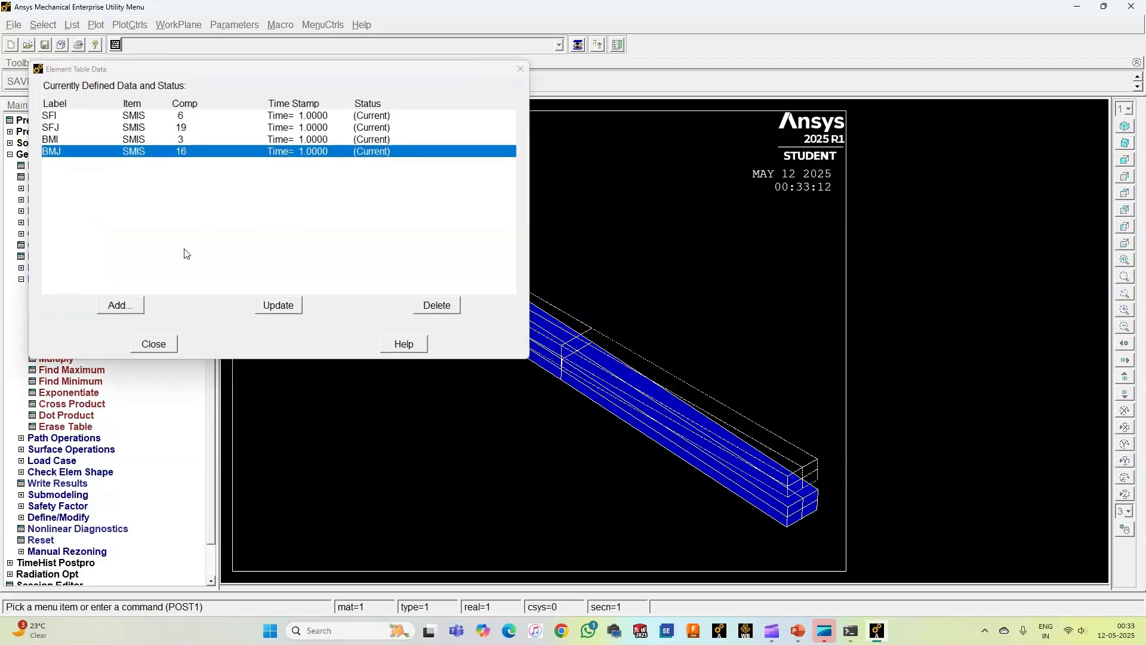
click(134, 303)
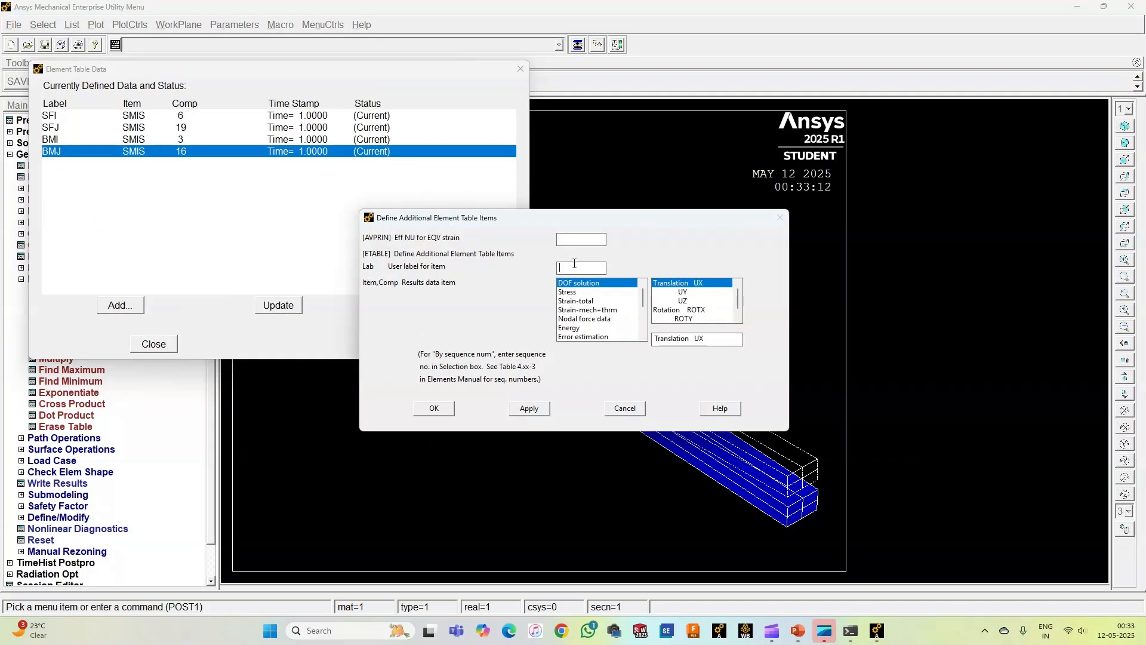
text(BSI)
drag(644, 303, 643, 325)
click(594, 337)
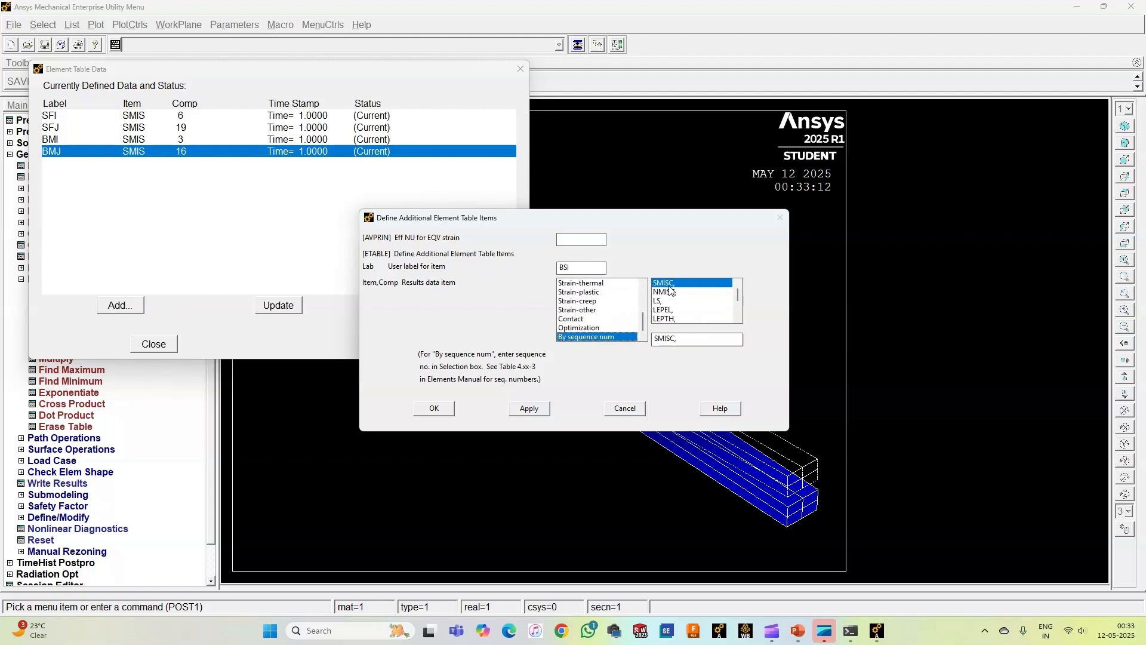
click(677, 338)
text(32)
click(540, 410)
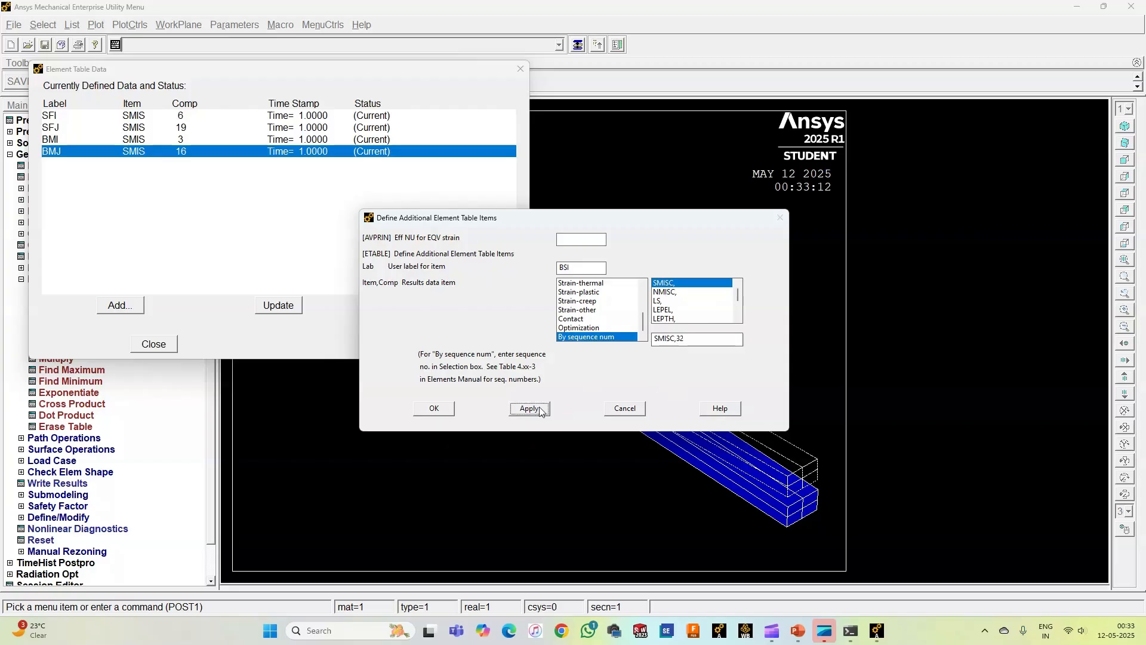
Step: Add an element table item labelled BSJ by sequence number SMISC, 37 and finish the element table definition
click(565, 268)
text(BS)
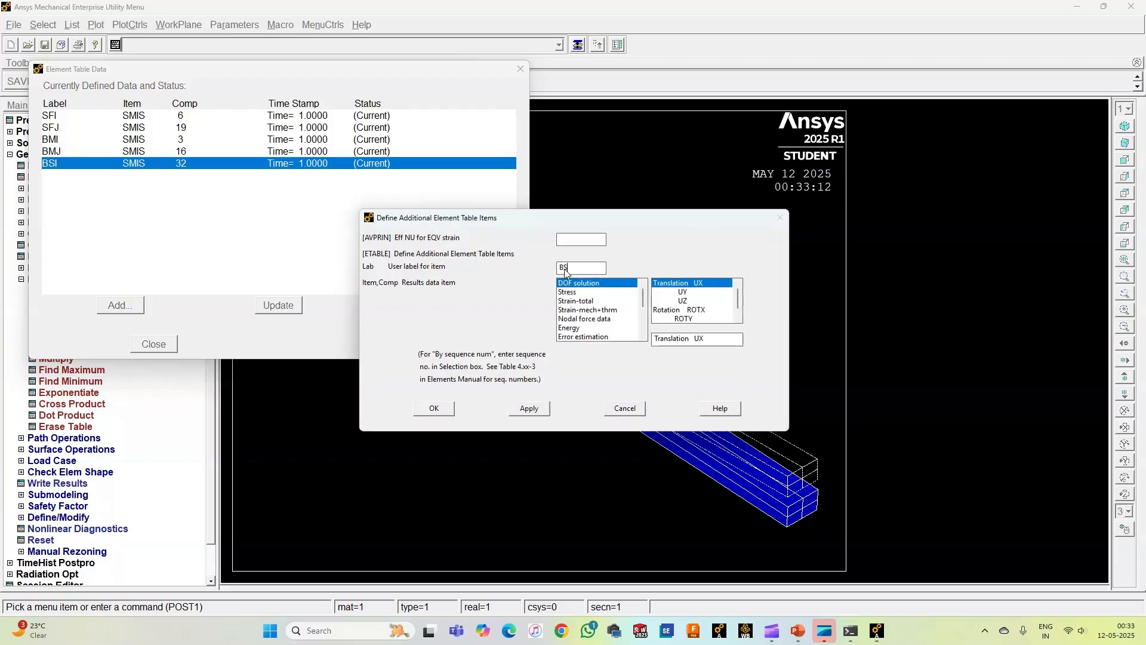
text(J)
drag(643, 298, 643, 325)
click(603, 337)
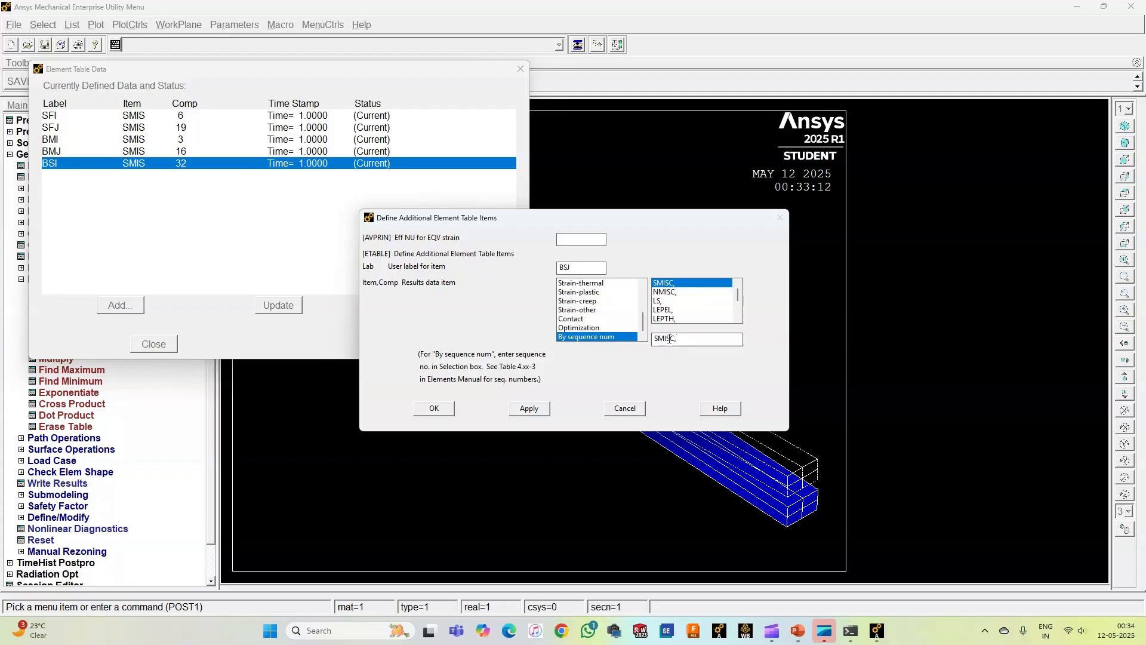
text(37)
click(442, 408)
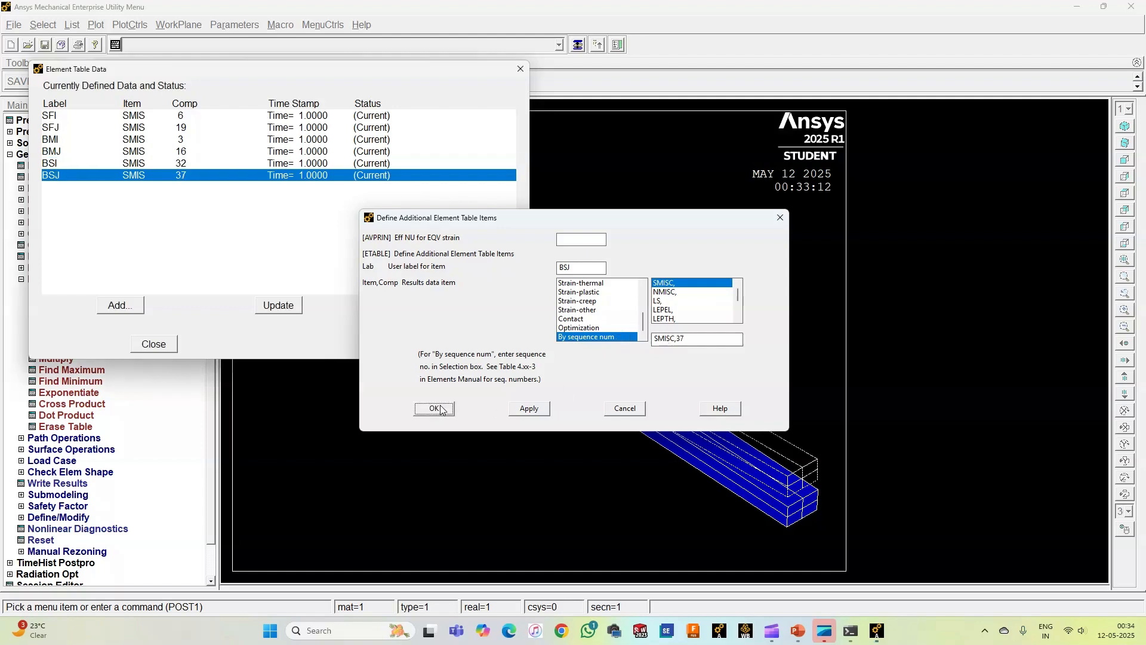
click(144, 345)
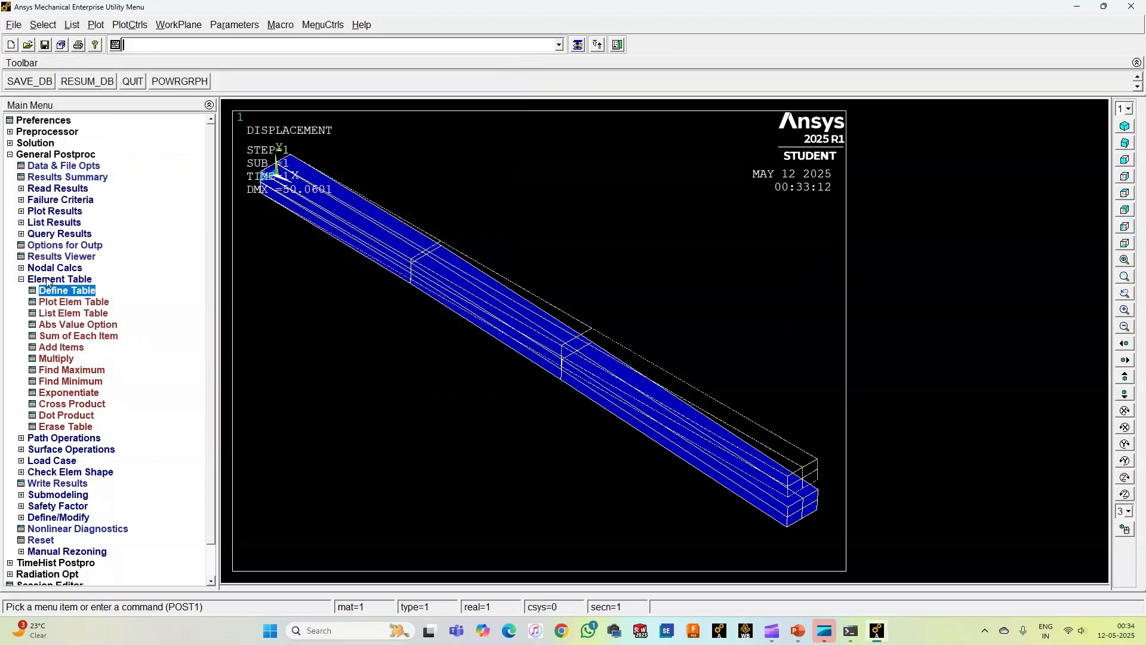
Step: Plot the bending stress as line-element results with BSI at node I and BSJ at node J on the undeformed shape, in front view
click(41, 222)
click(42, 211)
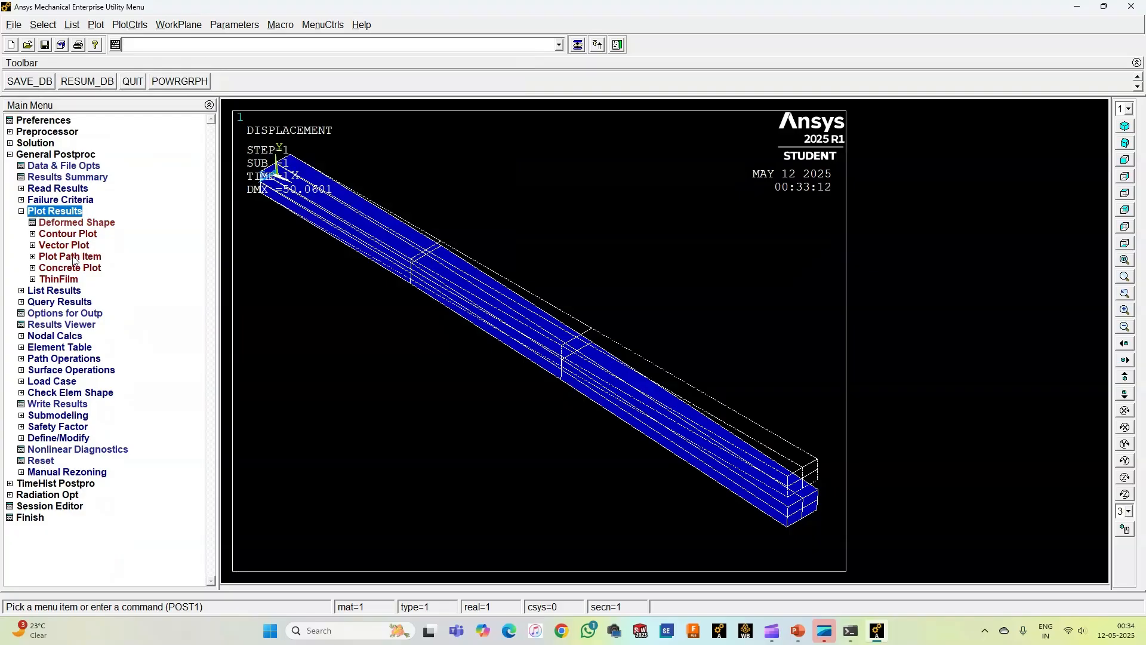
click(67, 233)
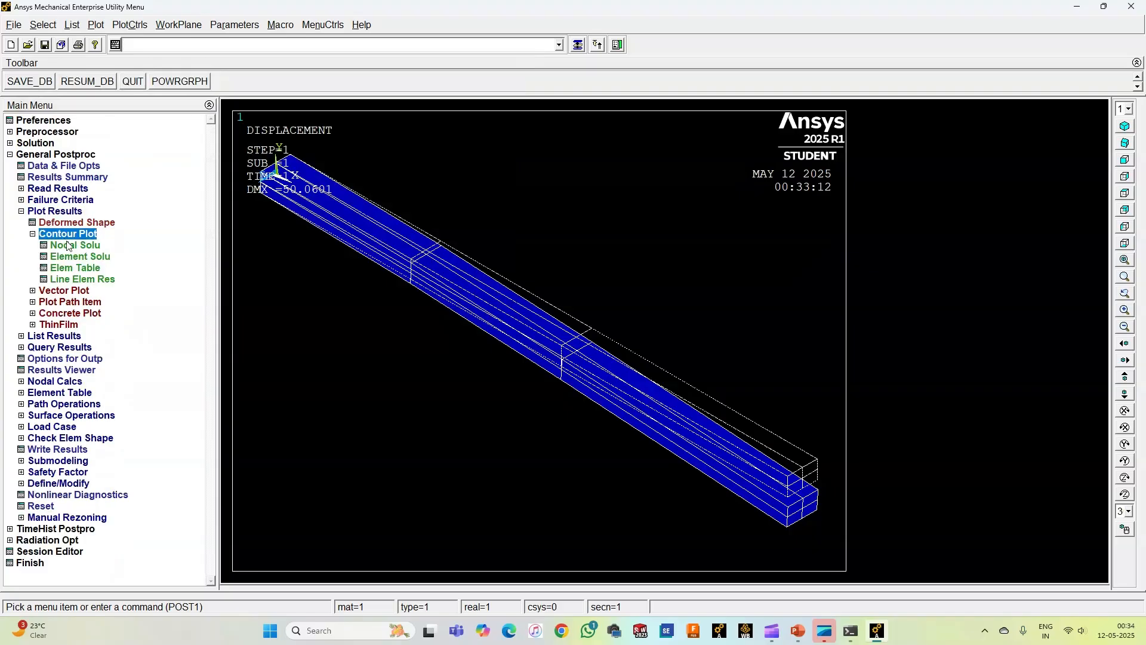
click(82, 279)
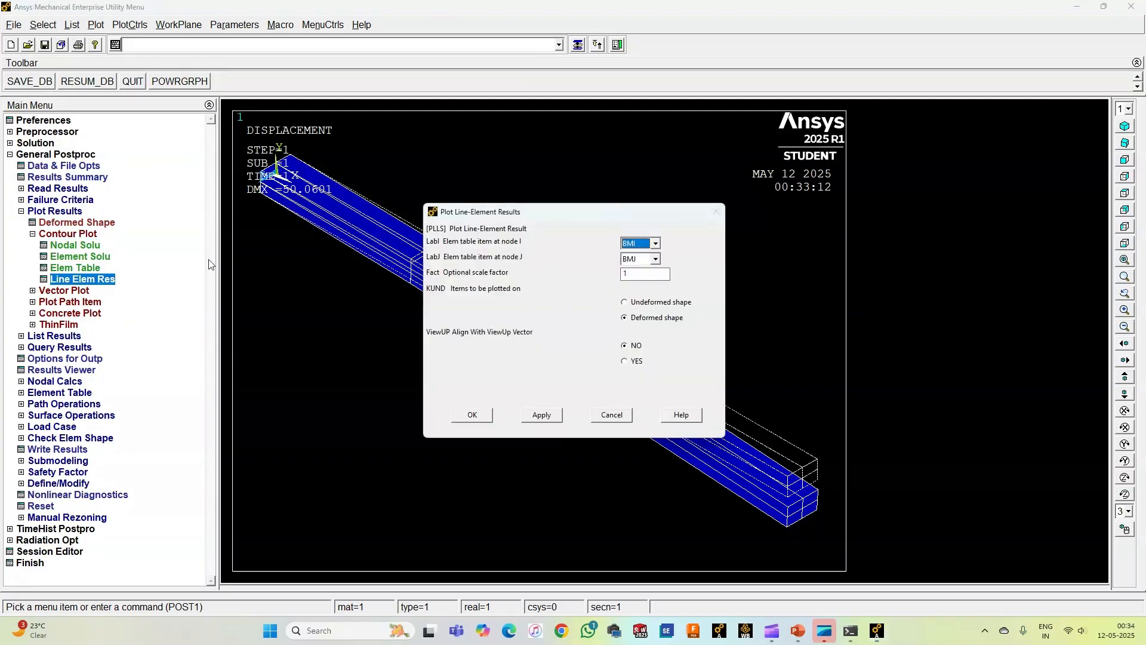
click(656, 258)
click(655, 243)
click(655, 243)
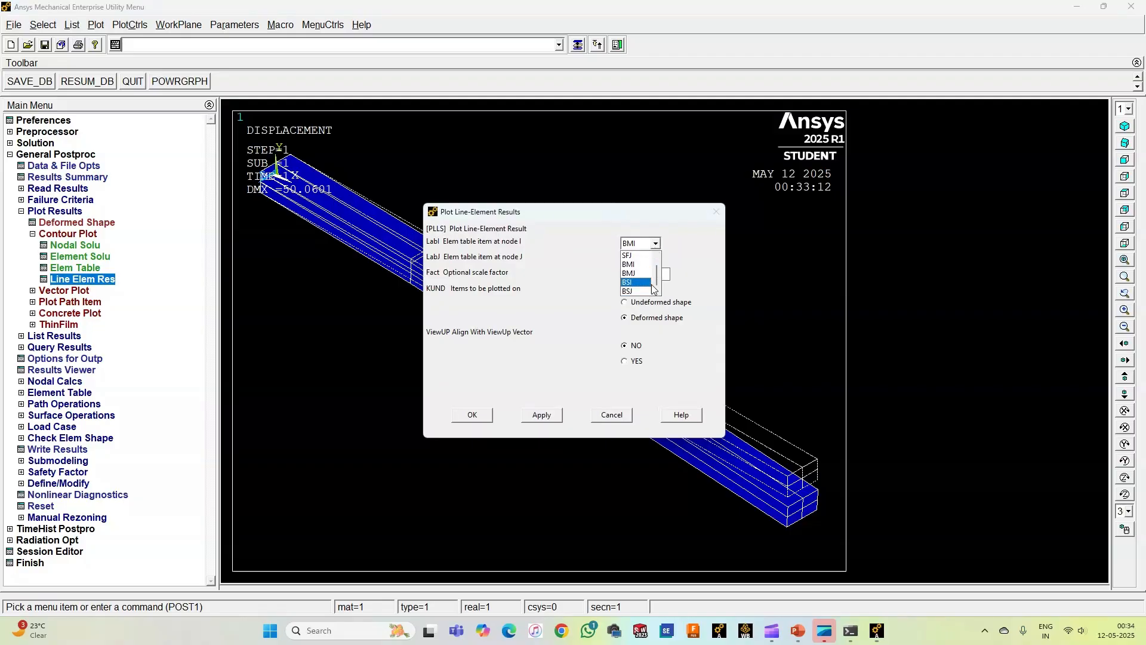
scroll(634, 287, up, 1)
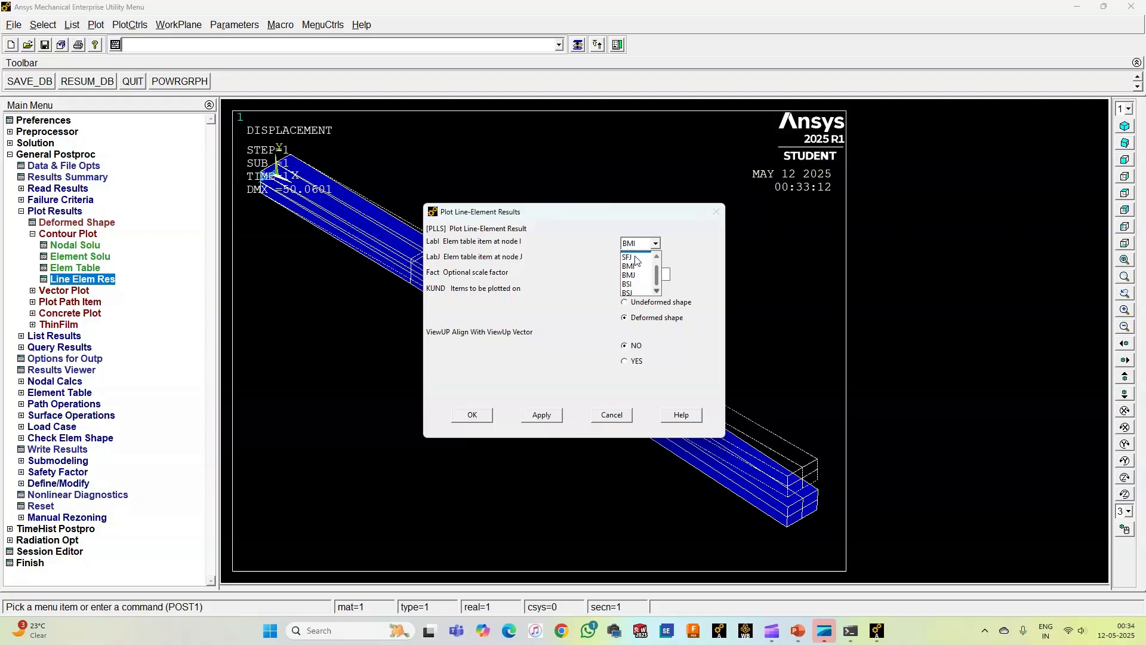
scroll(639, 274, down, 1)
click(640, 280)
click(655, 258)
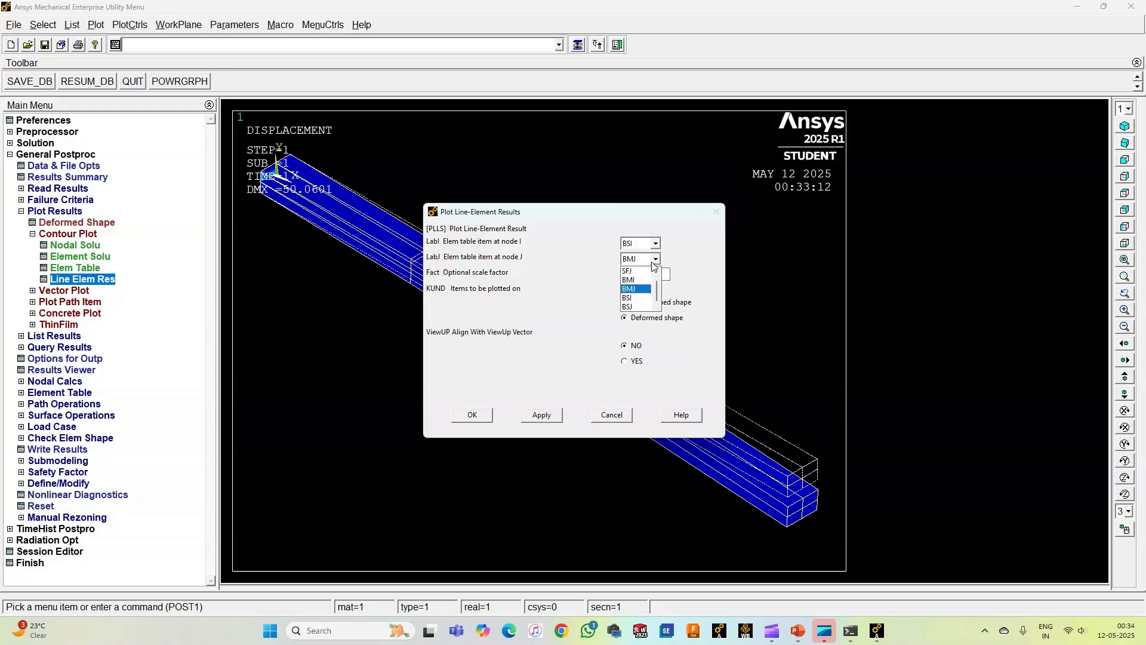
click(631, 305)
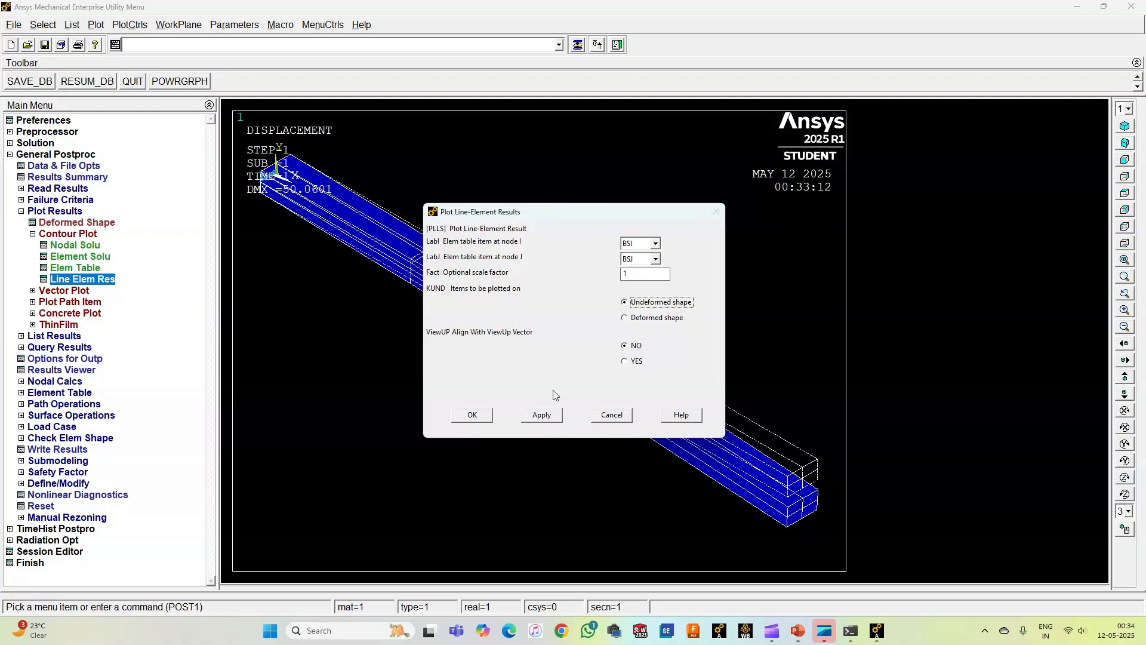
click(477, 414)
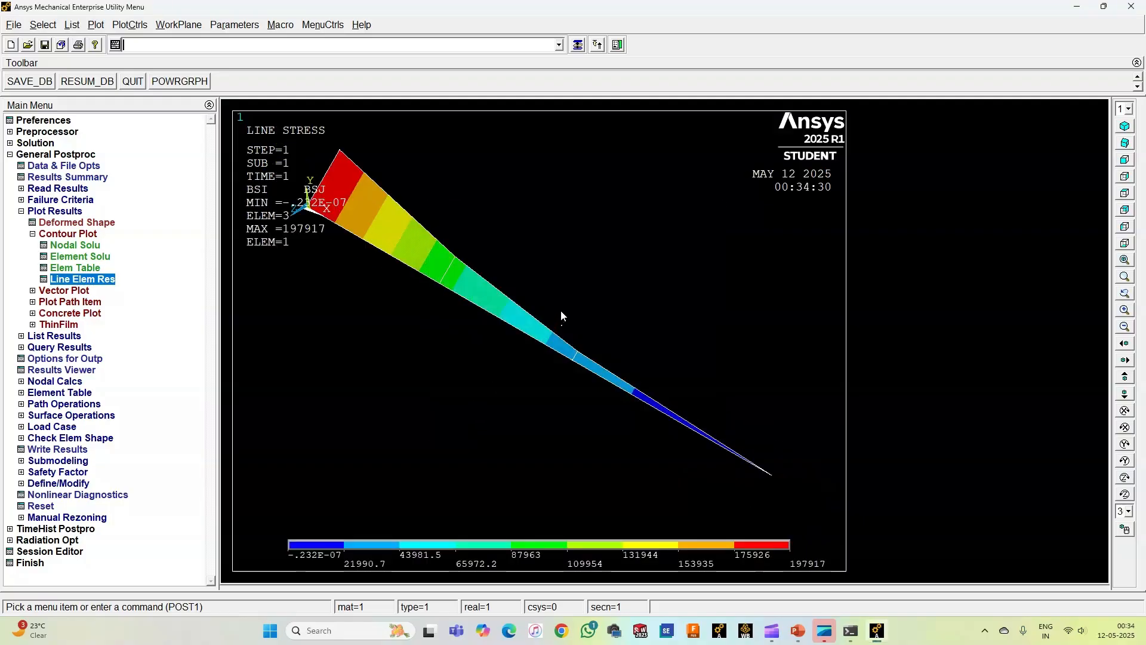
click(1118, 161)
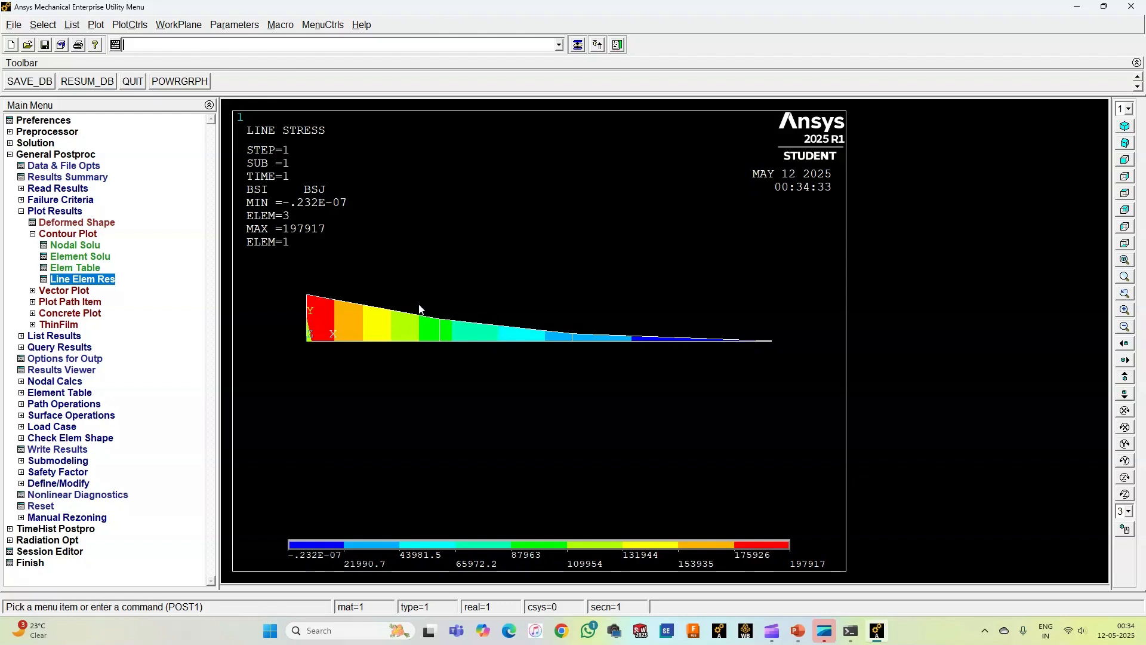
Step: Set the multi-window layout to three windows, one above and two below, displaying multi-plots
double_click(57, 235)
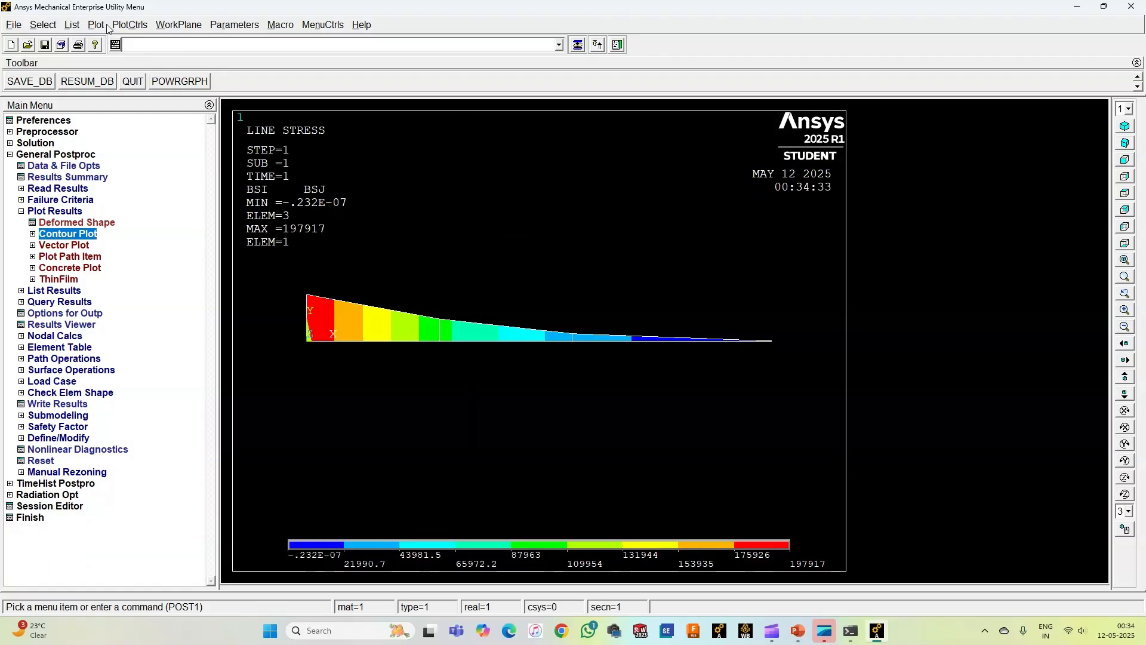
click(126, 25)
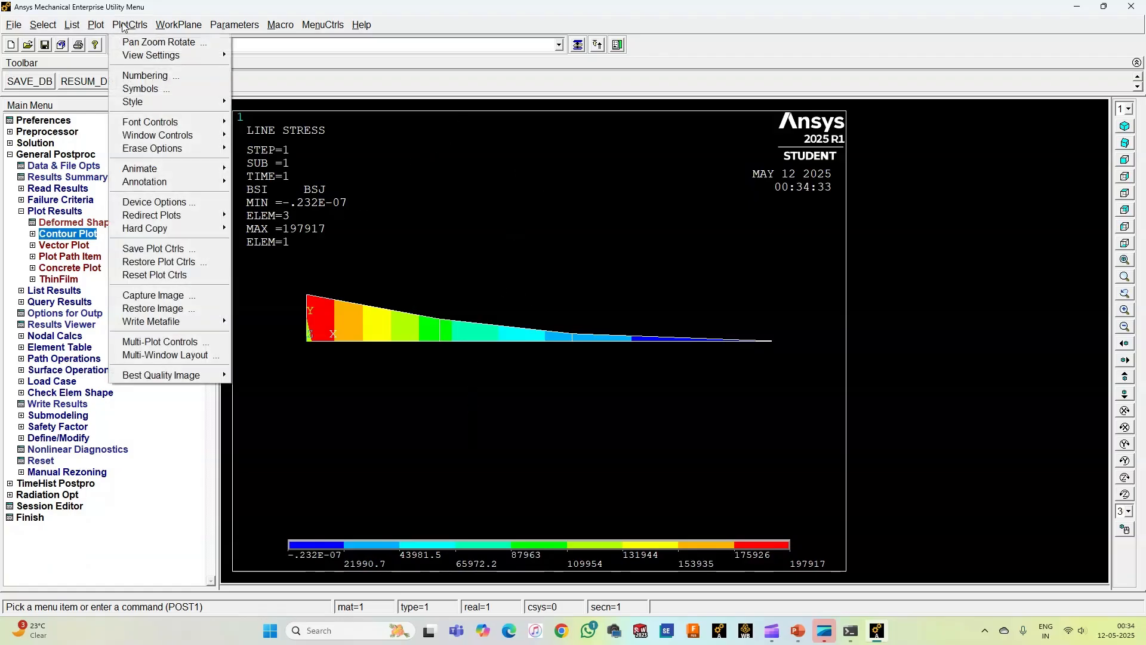
click(159, 355)
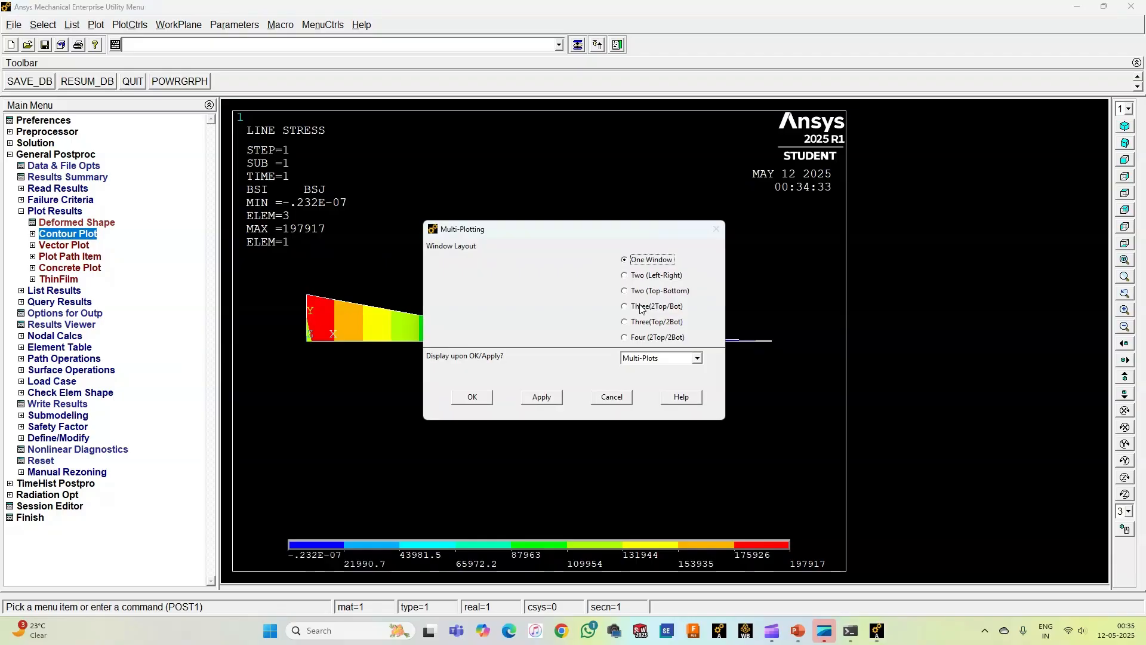
click(641, 326)
click(468, 400)
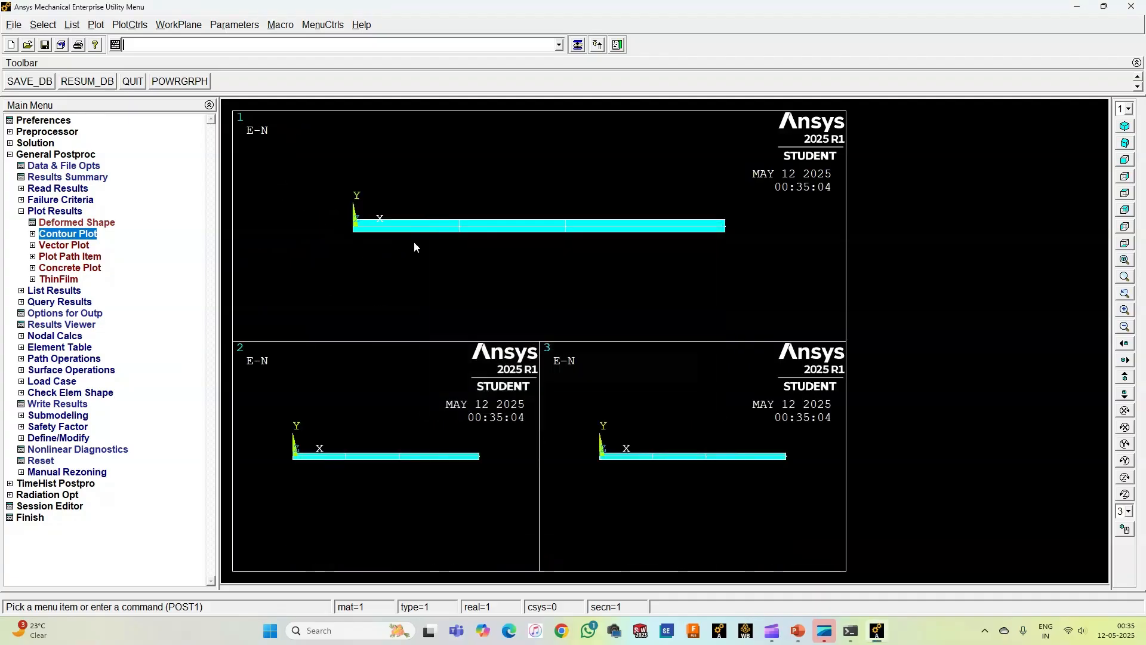
click(131, 25)
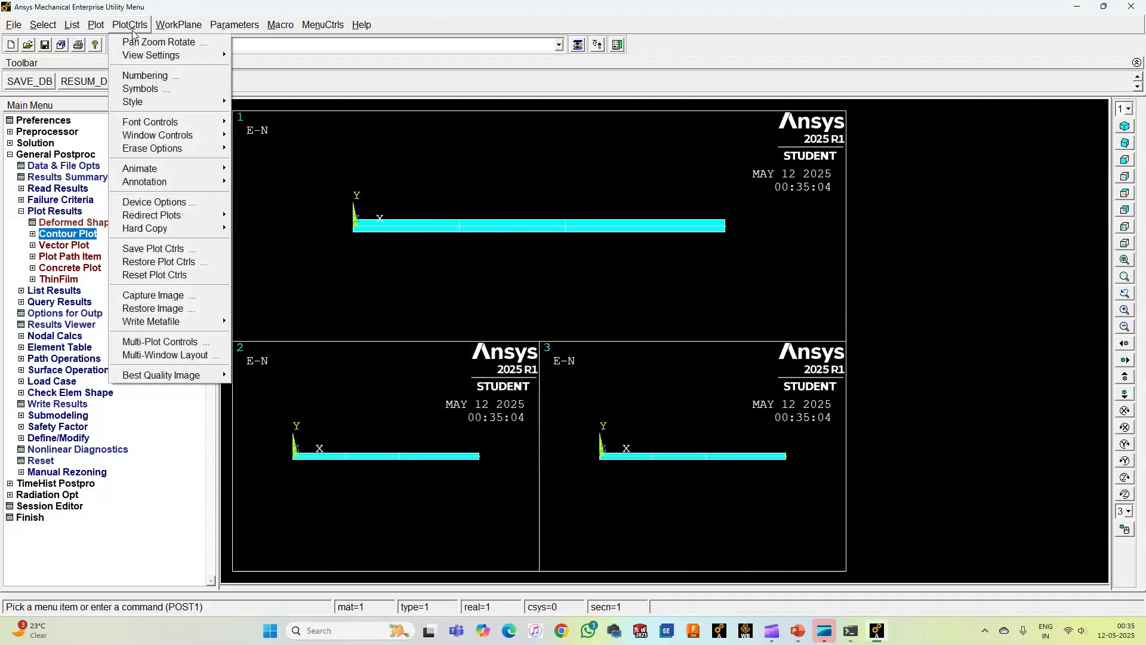
click(163, 356)
click(612, 398)
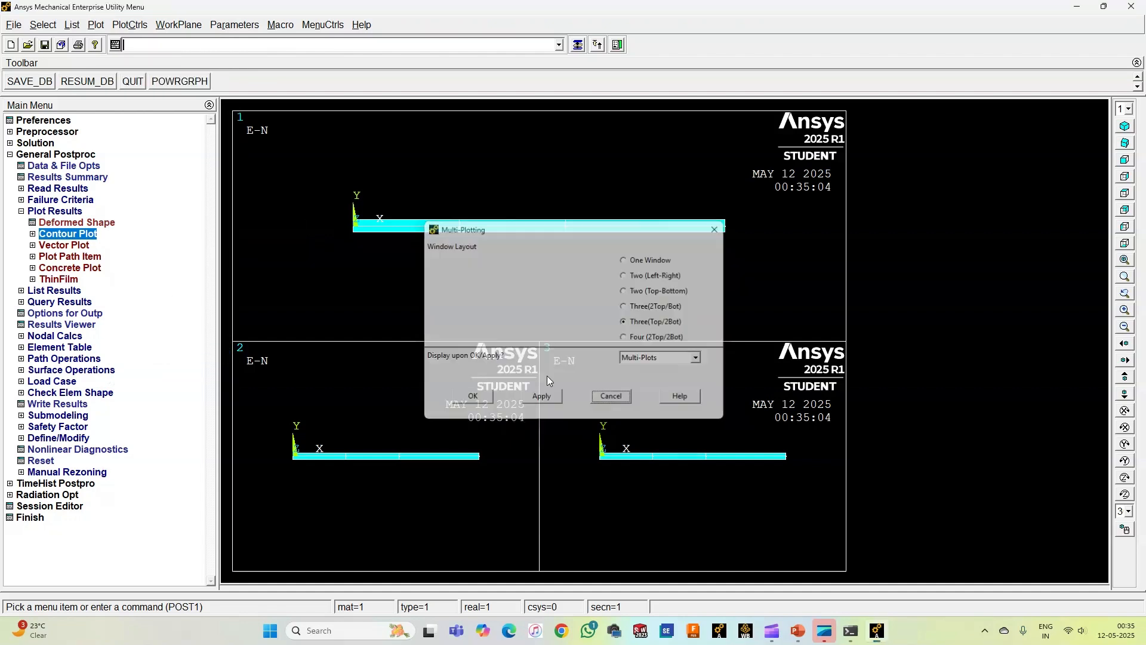
Step: Set window 1 of the multi-plot to an entity plot of line-element results
click(130, 25)
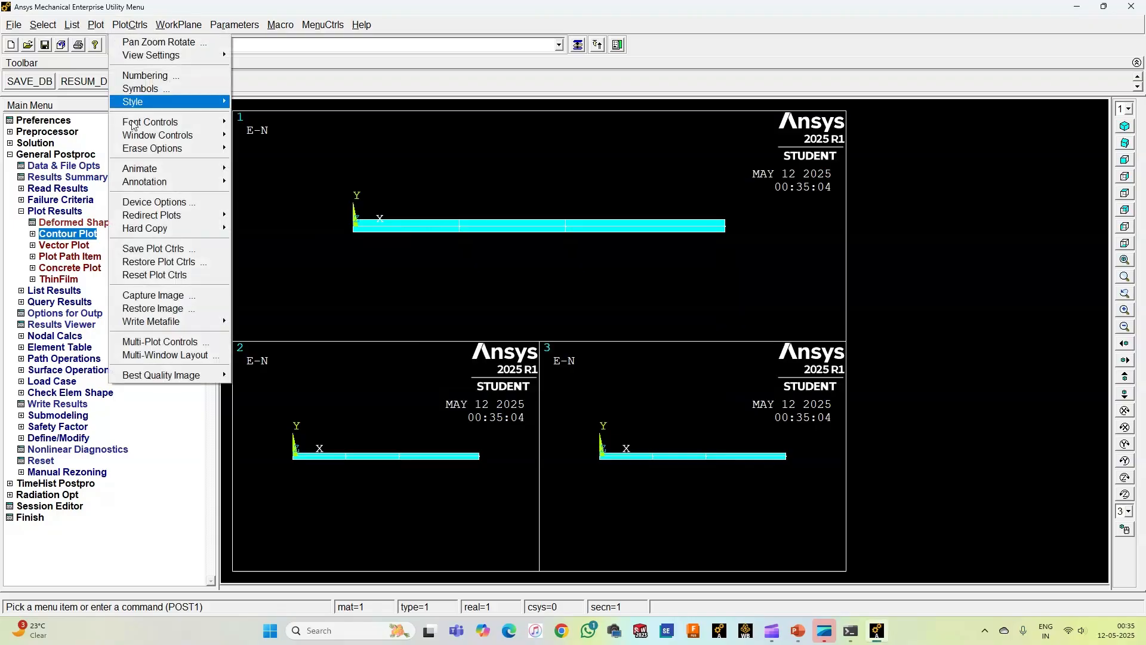
click(190, 341)
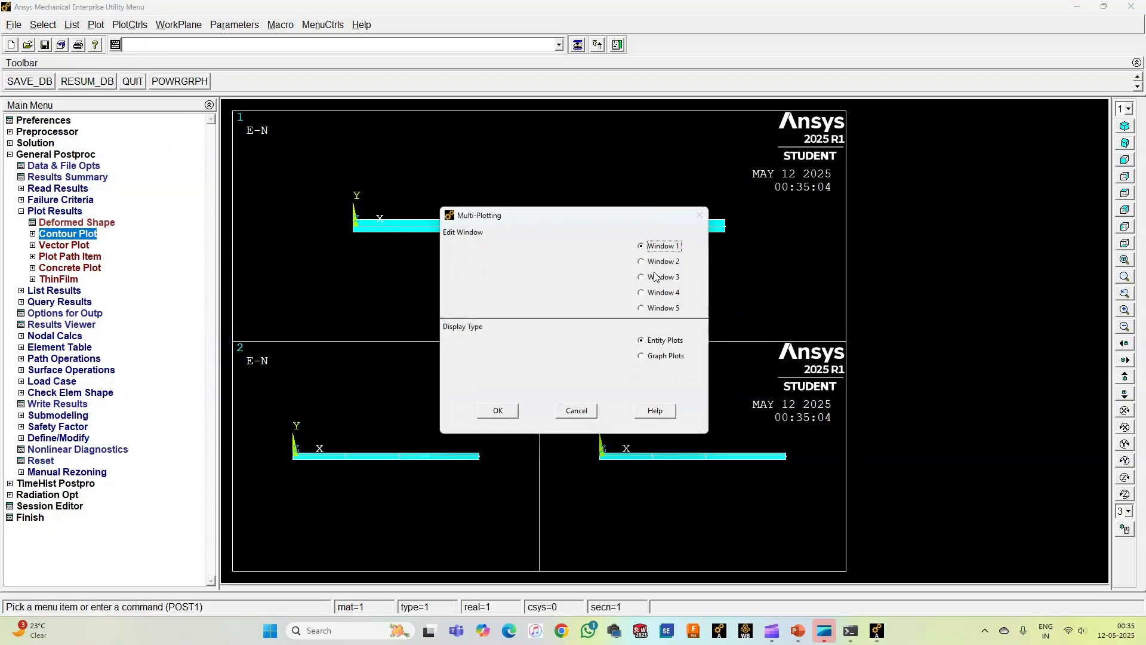
click(499, 411)
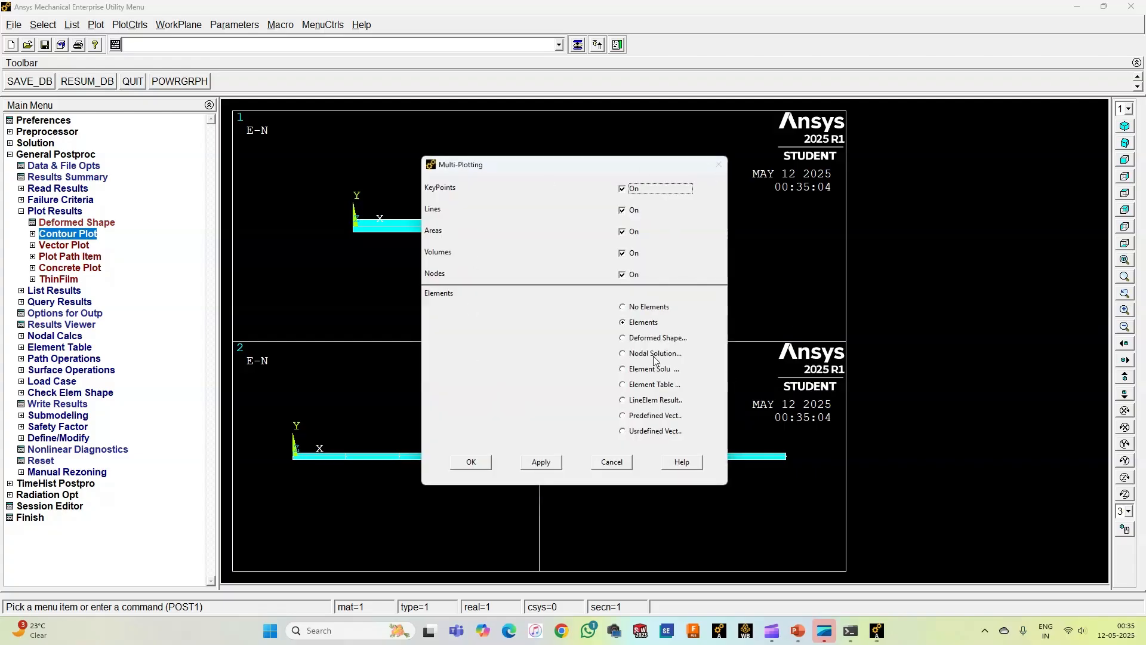
click(655, 400)
click(479, 462)
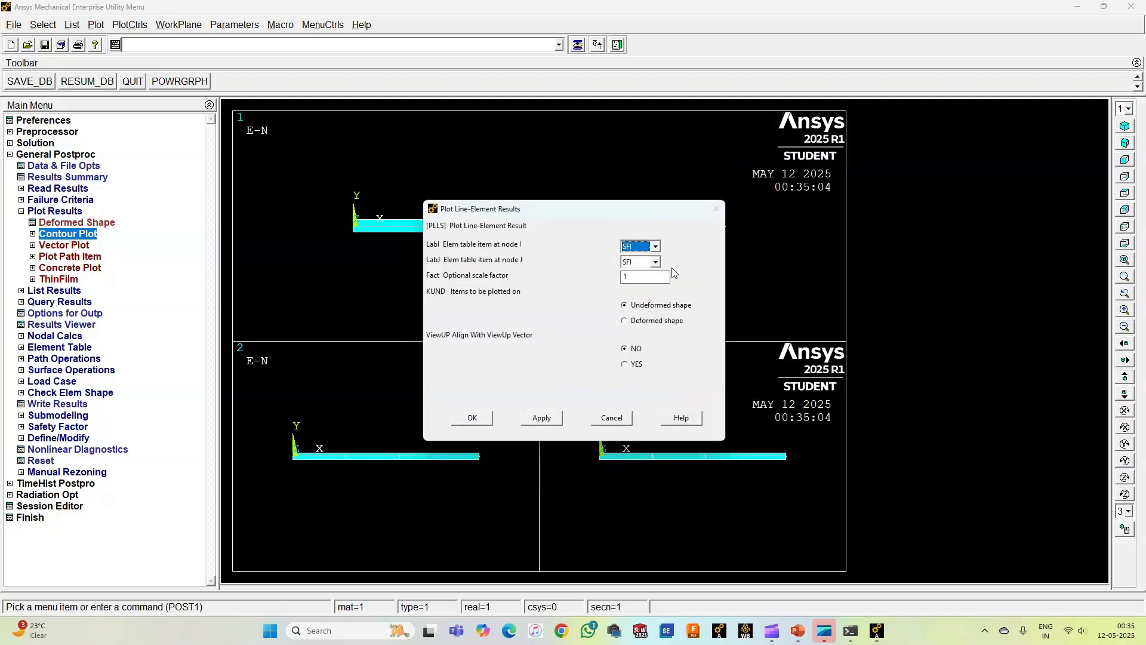
Step: Assign BMI at node I and BMJ at node J to window 1's line-element plot and replot the display
click(656, 246)
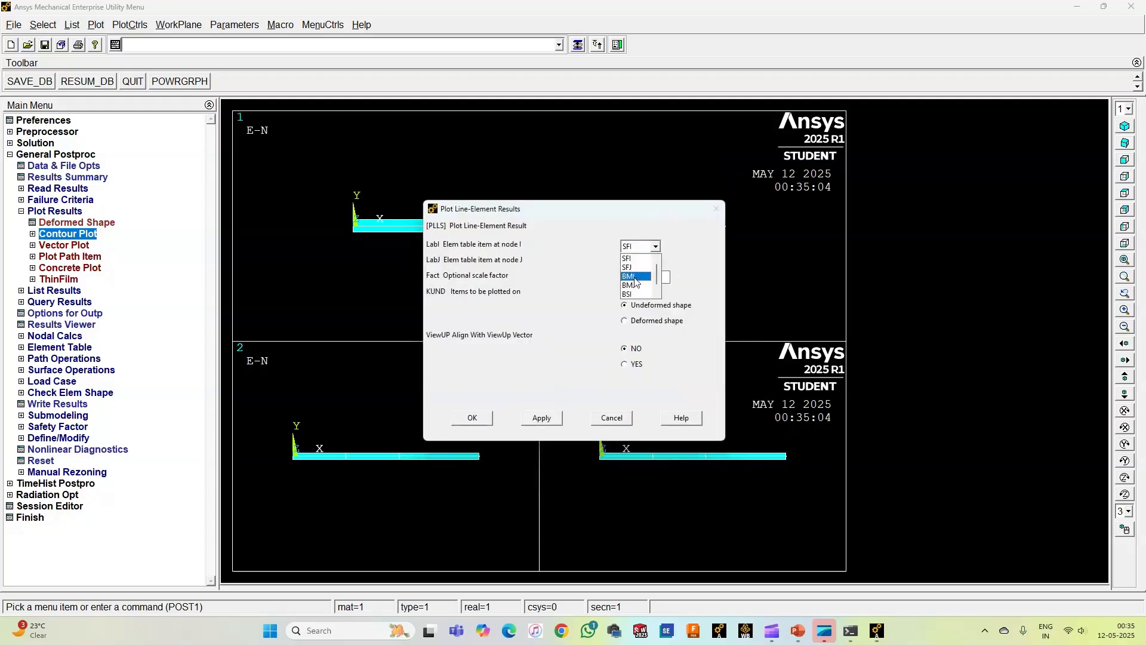
scroll(634, 280, down, 1)
click(635, 268)
click(656, 262)
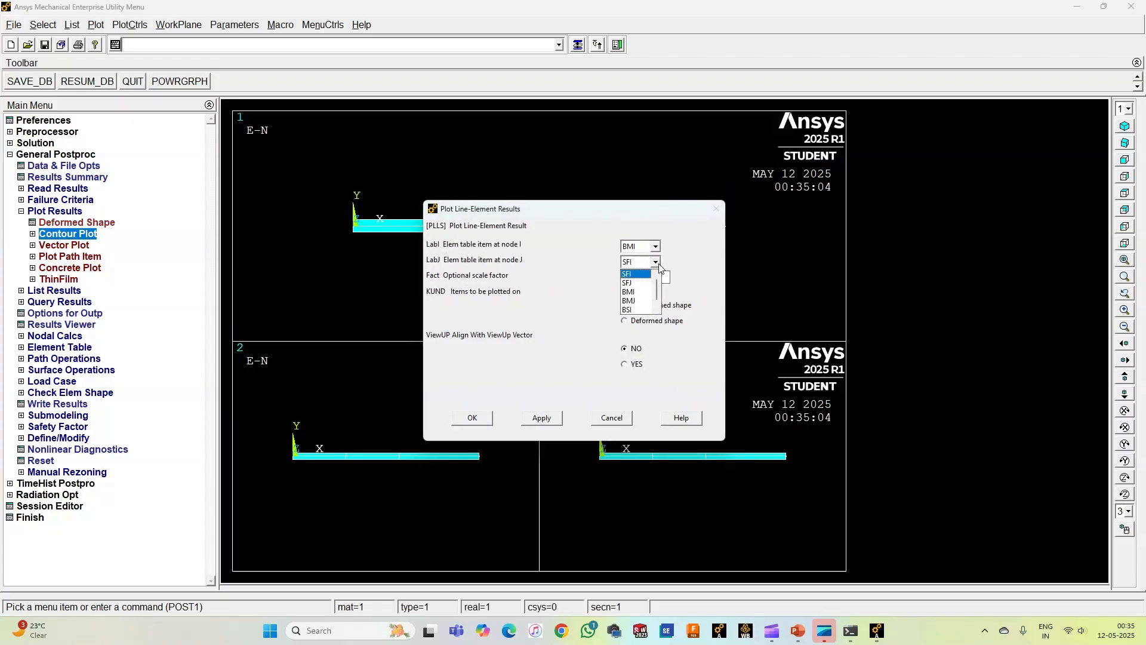
click(636, 301)
click(472, 417)
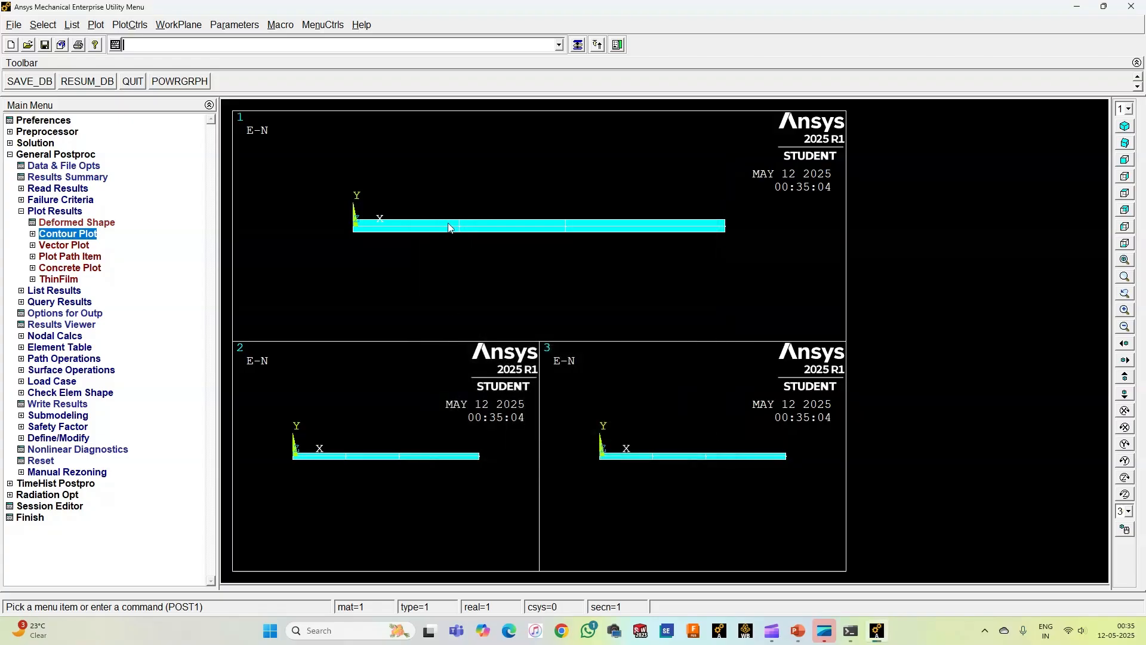
right_click(440, 156)
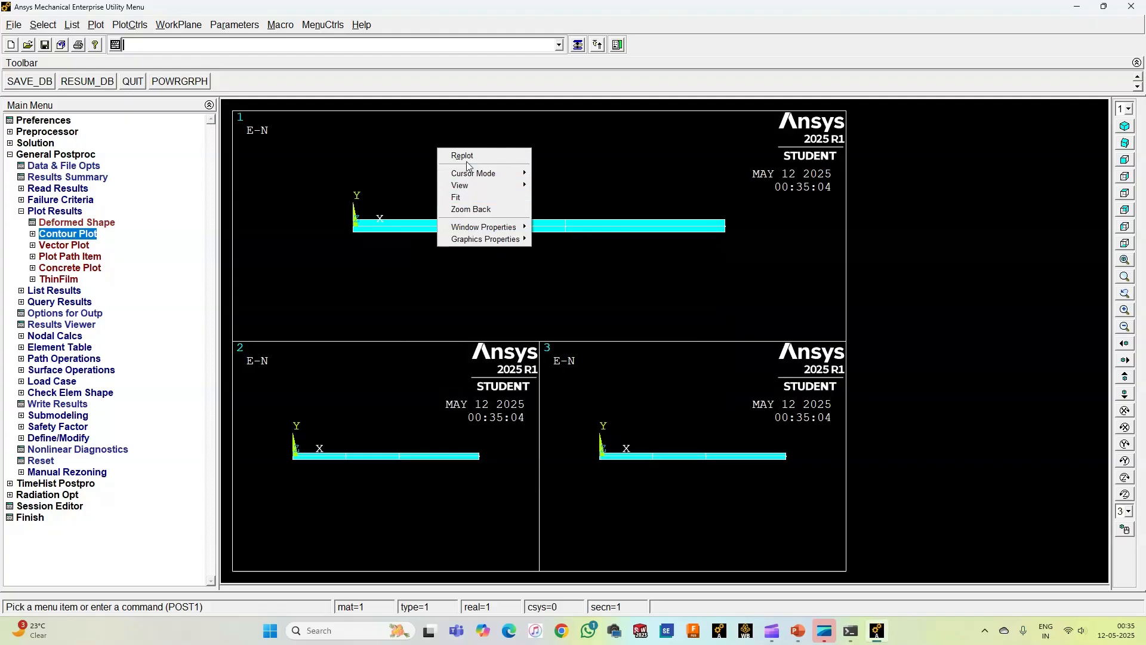
click(467, 159)
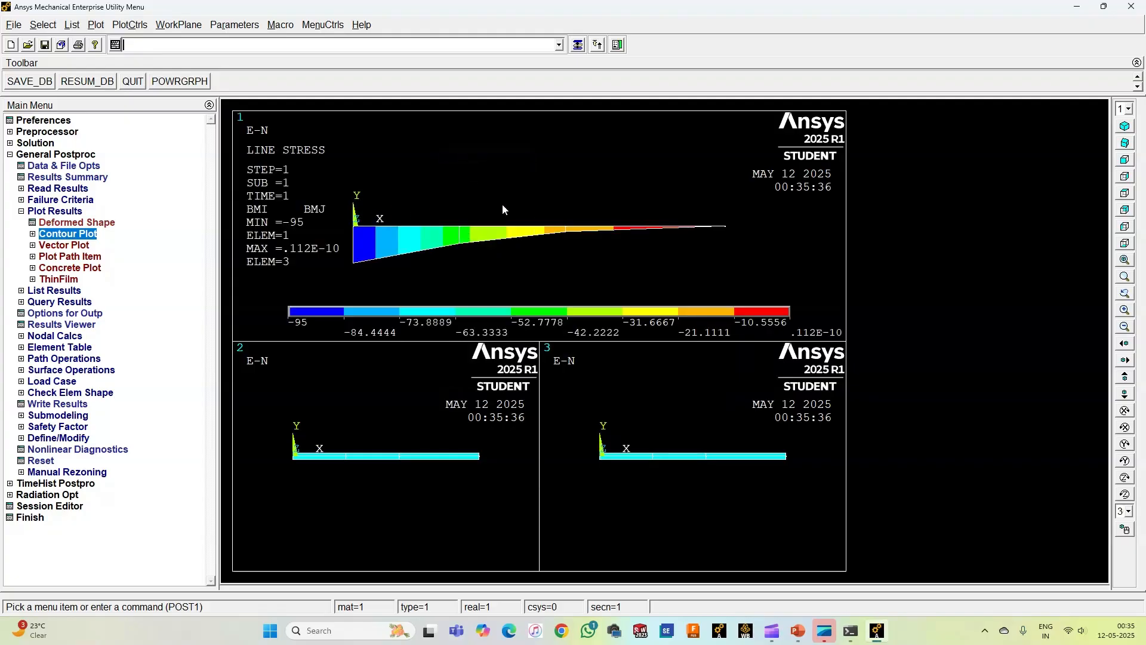
Step: Set window 2 of the multi-plot to an entity plot of line-element results
click(130, 24)
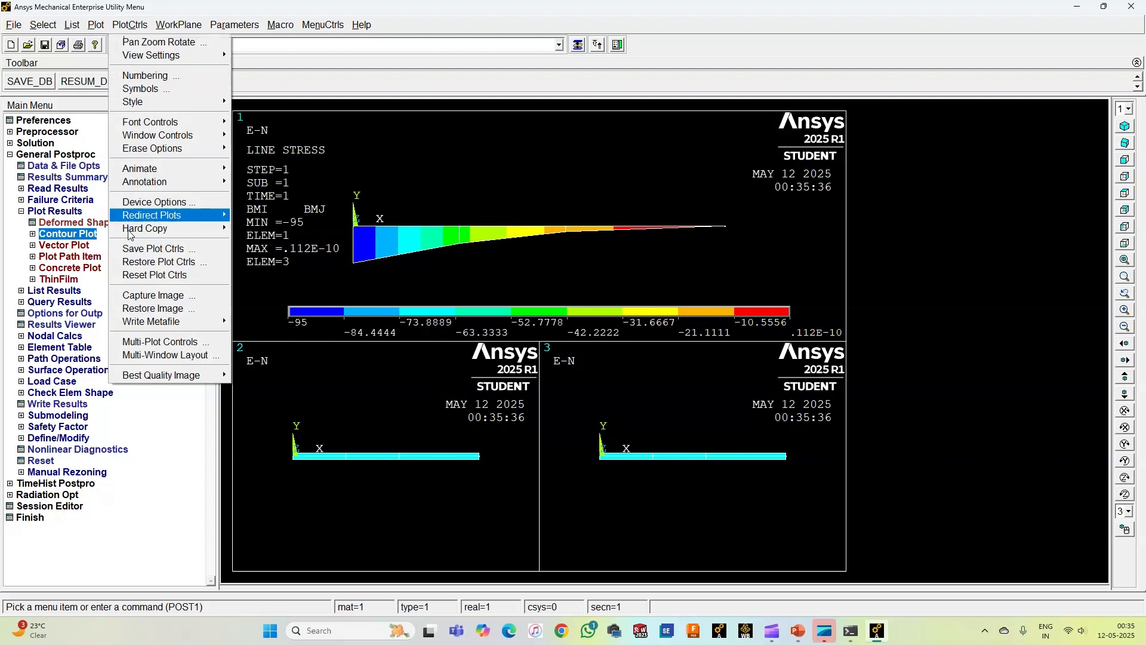
click(160, 342)
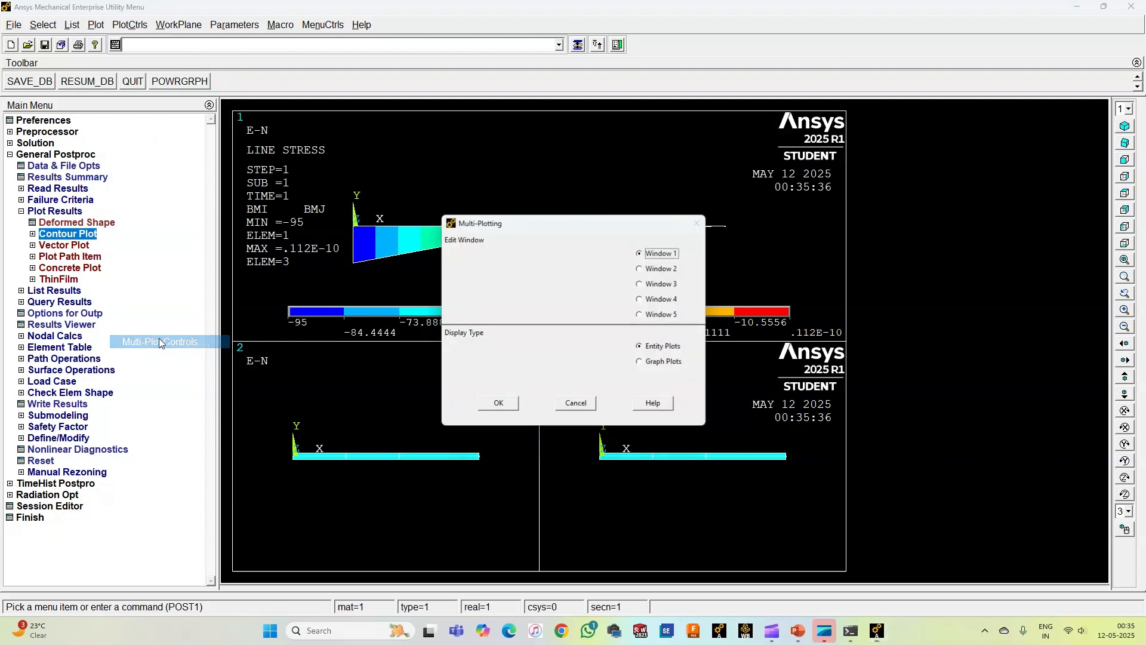
click(665, 273)
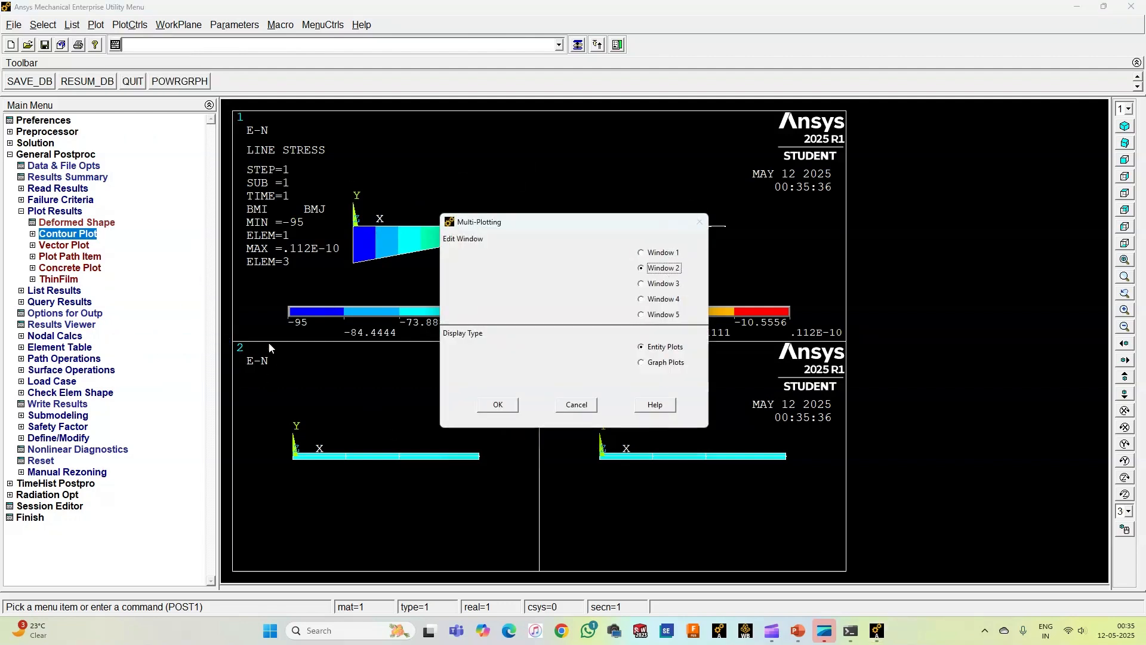
click(499, 405)
click(664, 399)
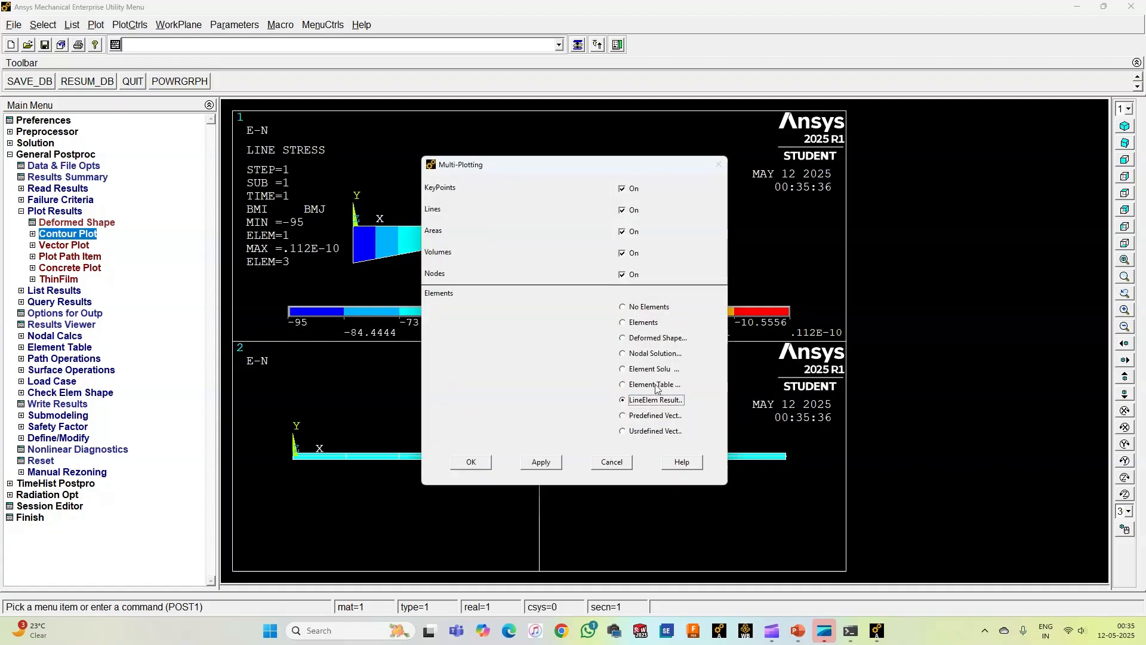
click(472, 463)
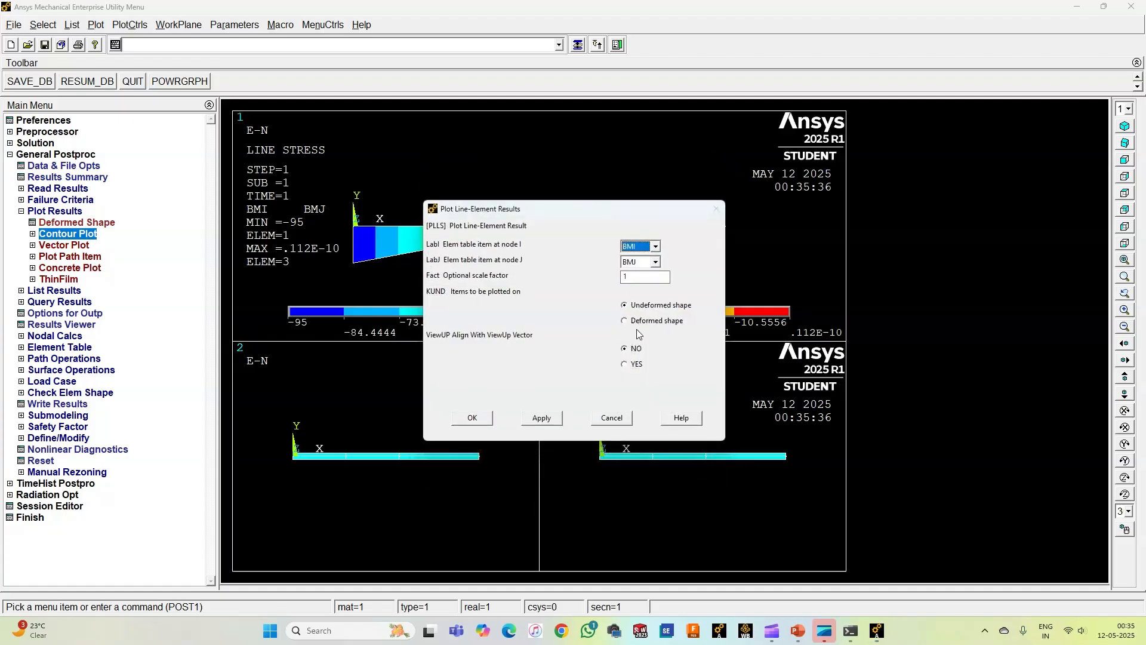
Step: Assign SFI at node I and SFJ at node J to window 2's line-element plot and replot the display
click(655, 247)
scroll(641, 268, up, 1)
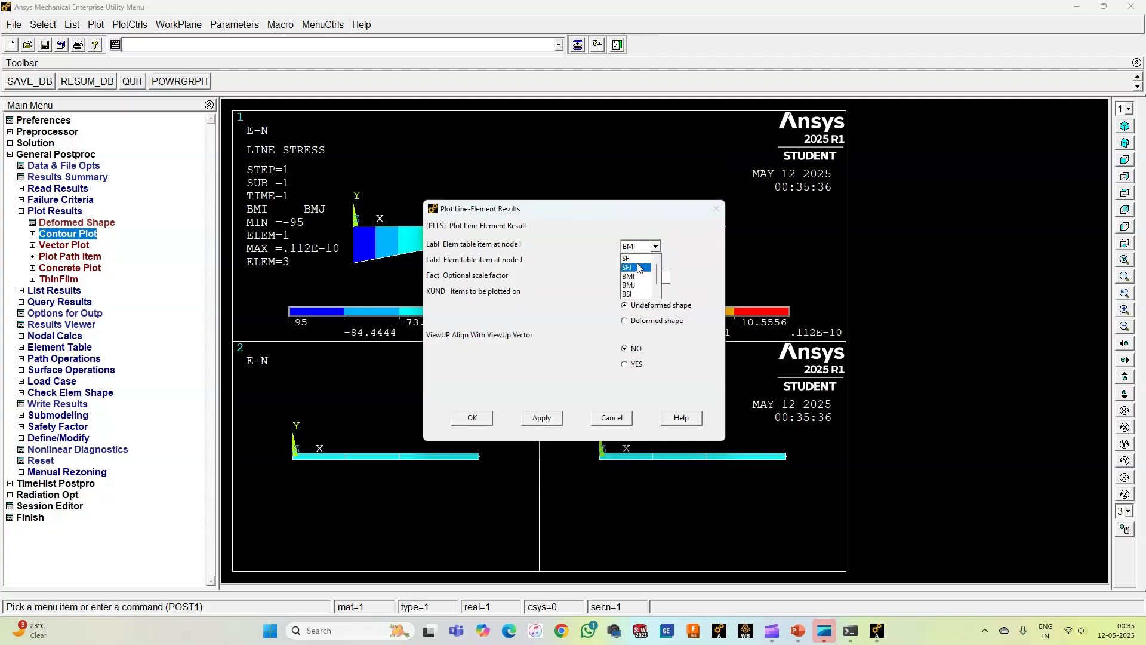
click(638, 259)
click(656, 261)
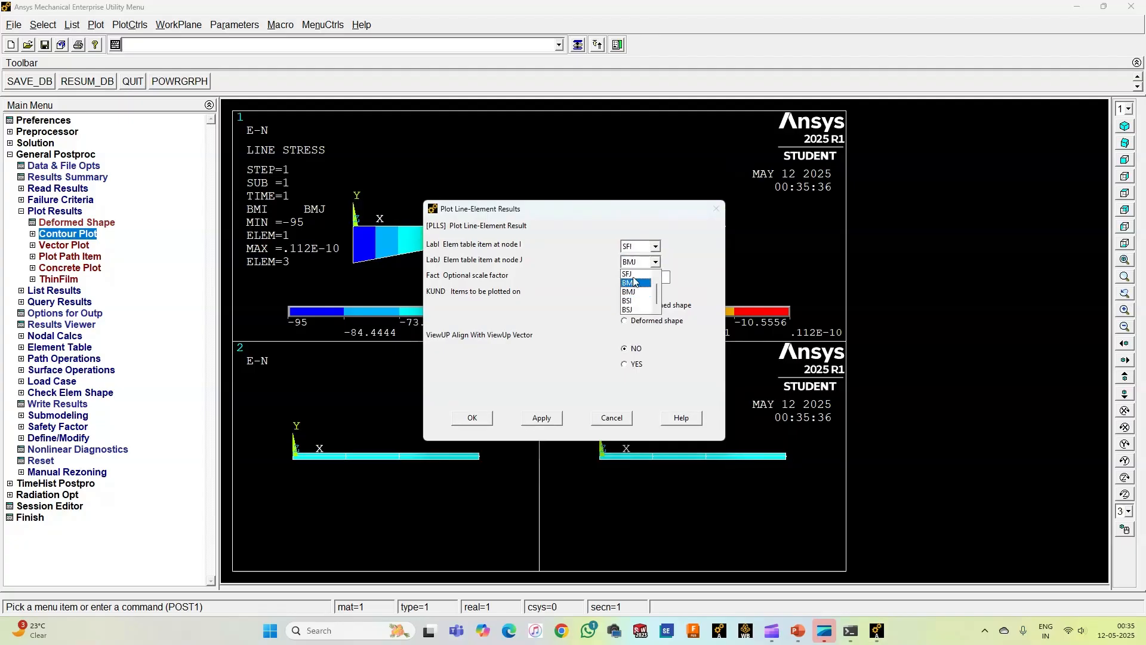
click(628, 274)
click(472, 418)
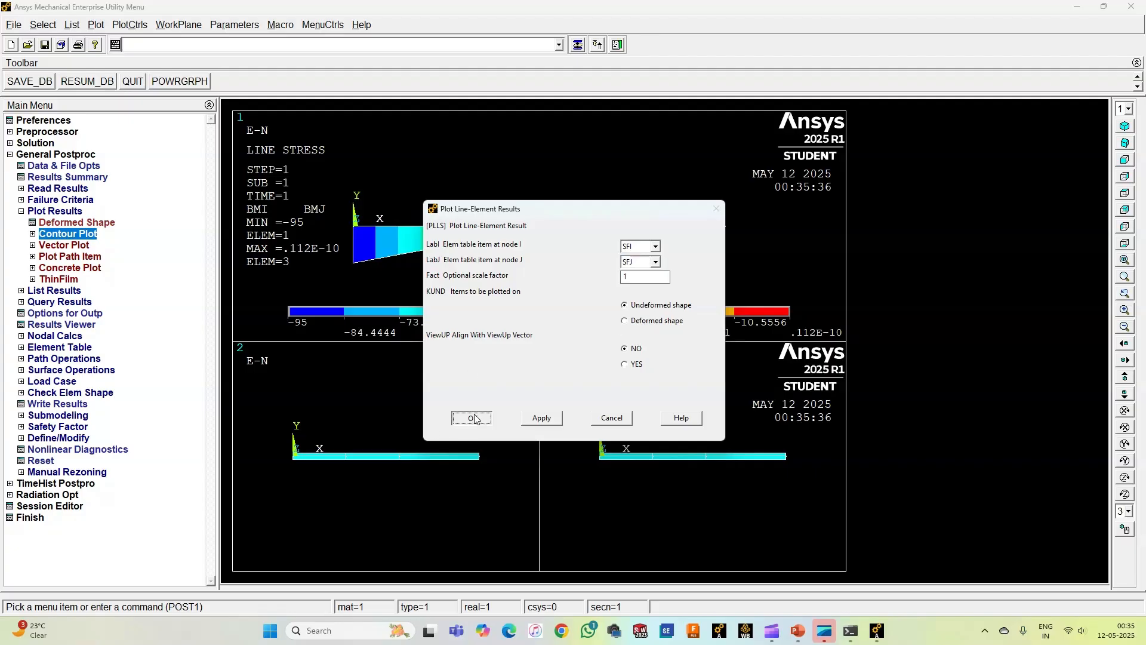
right_click(377, 395)
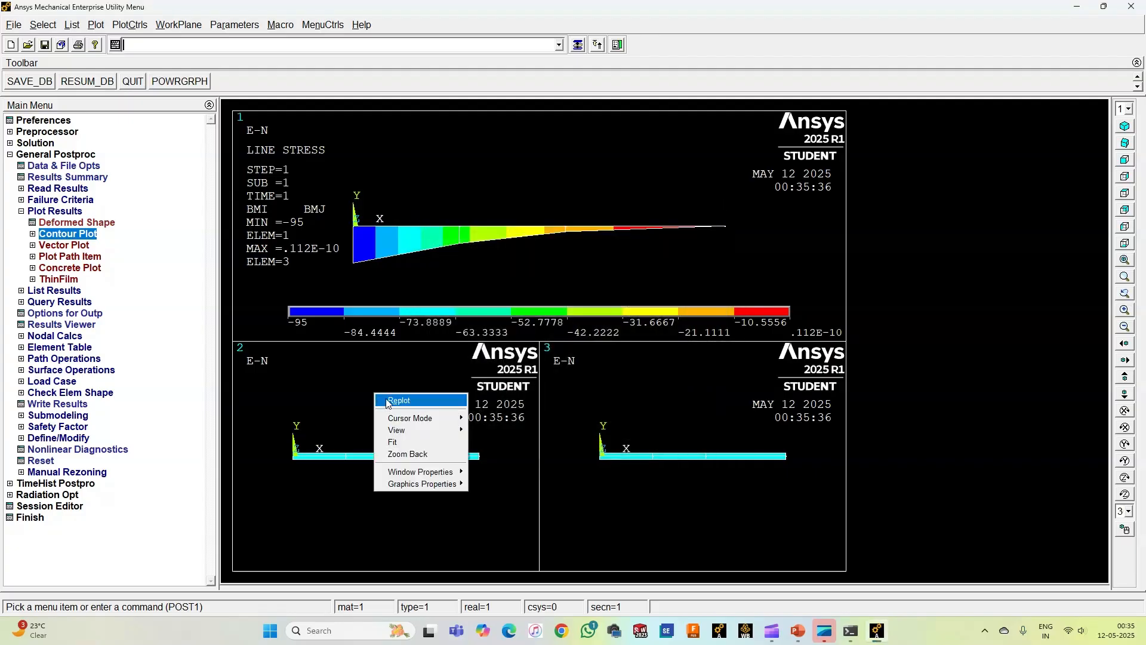
click(399, 401)
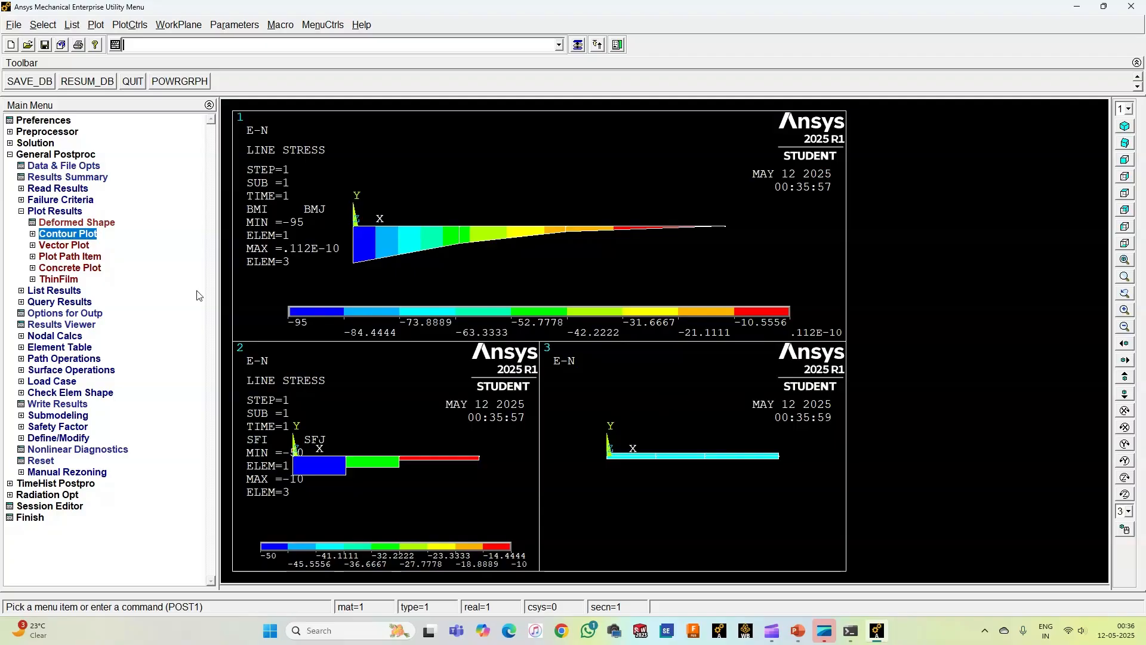
Step: Change window 2's line-element plot to BSI at node I and BSJ at node J, and replot the display
click(127, 26)
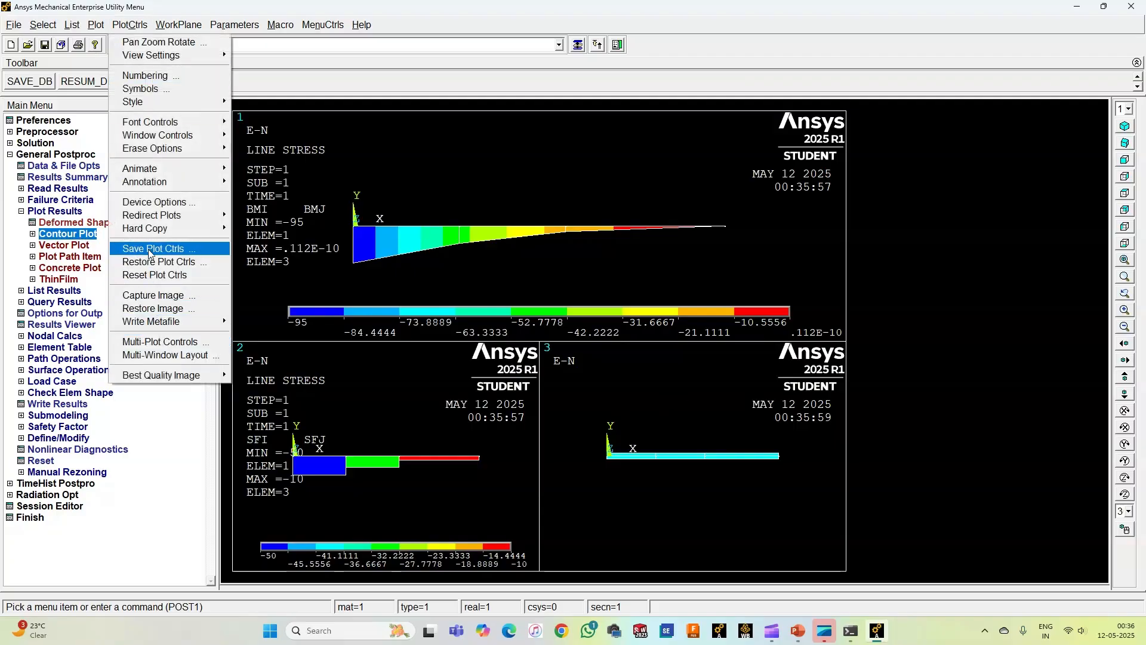
click(170, 341)
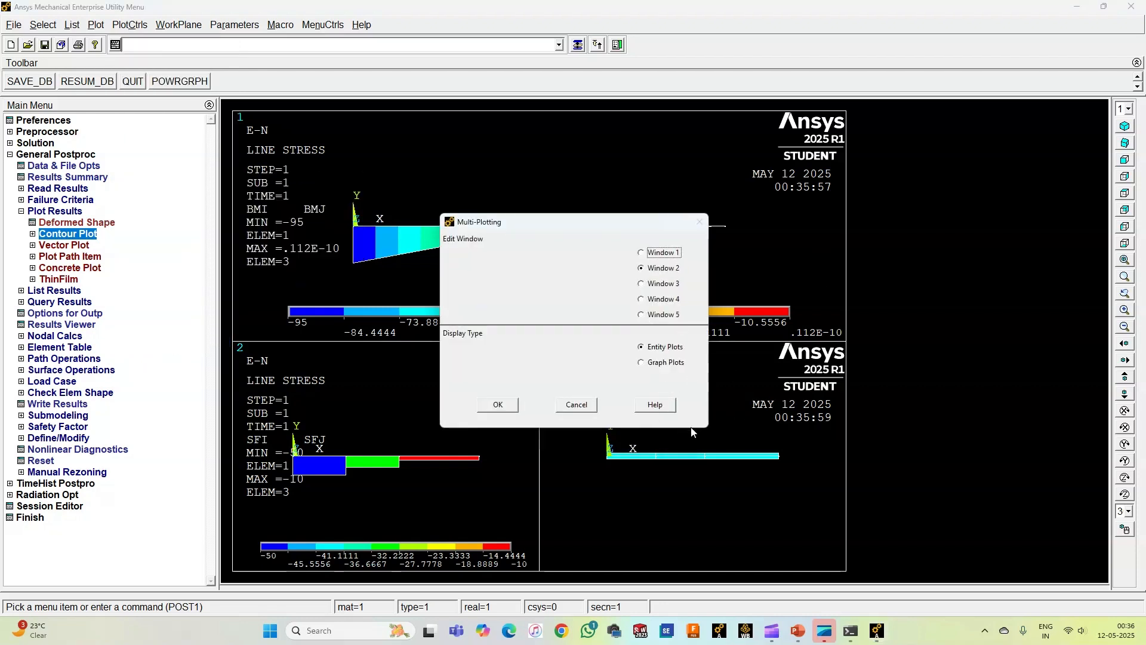
click(511, 406)
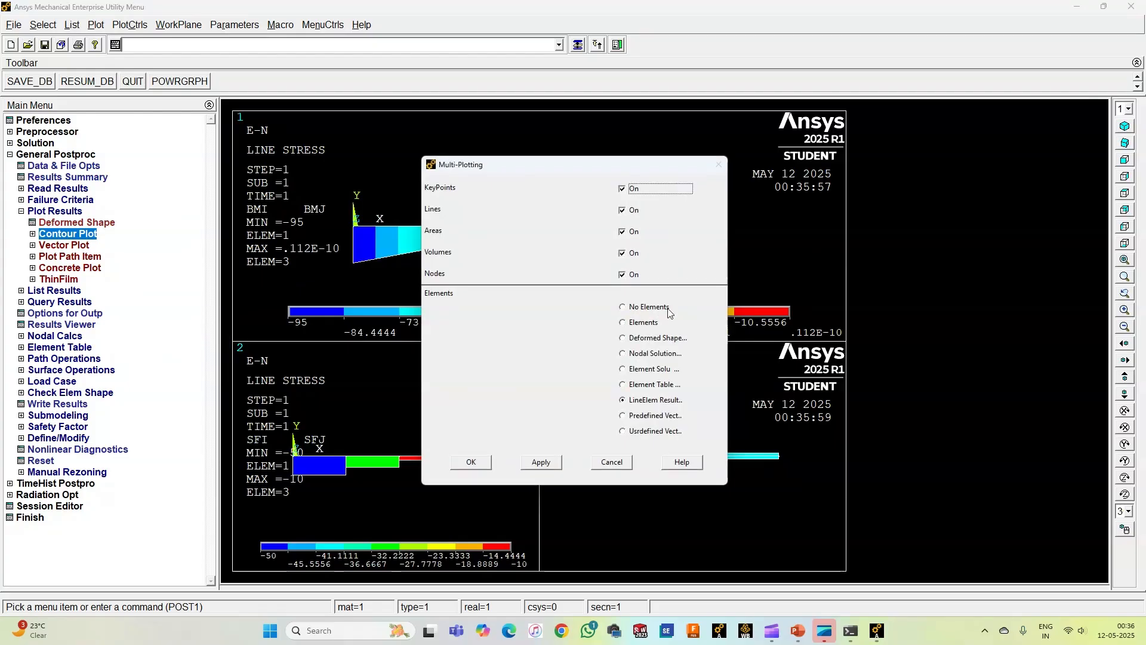
click(470, 462)
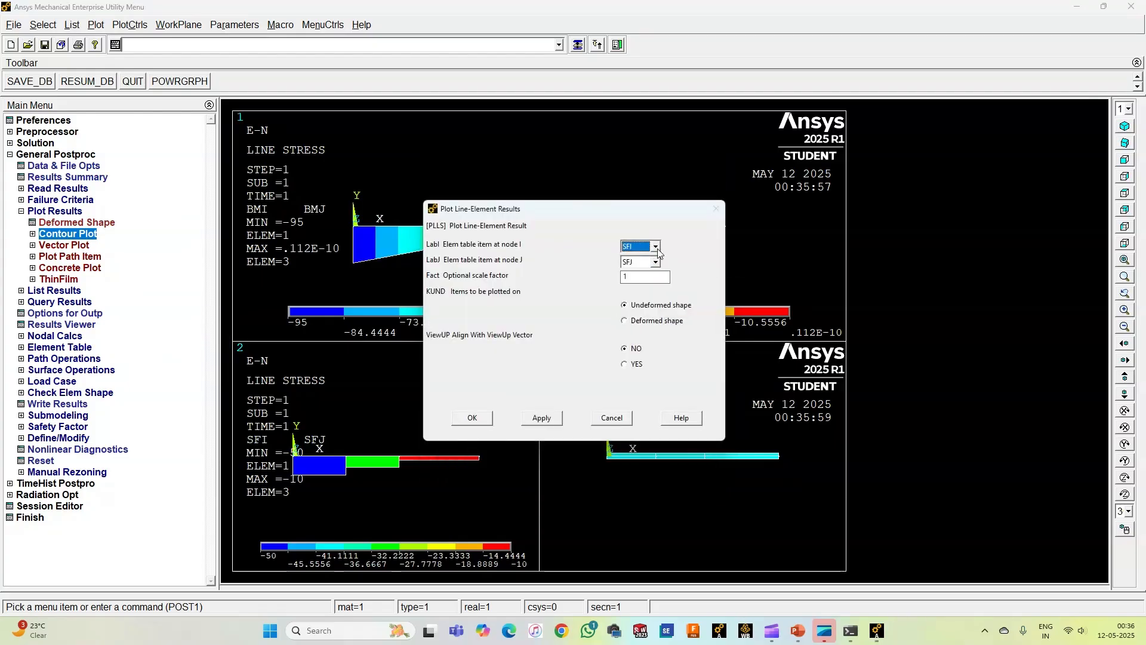
click(656, 246)
click(661, 266)
click(656, 262)
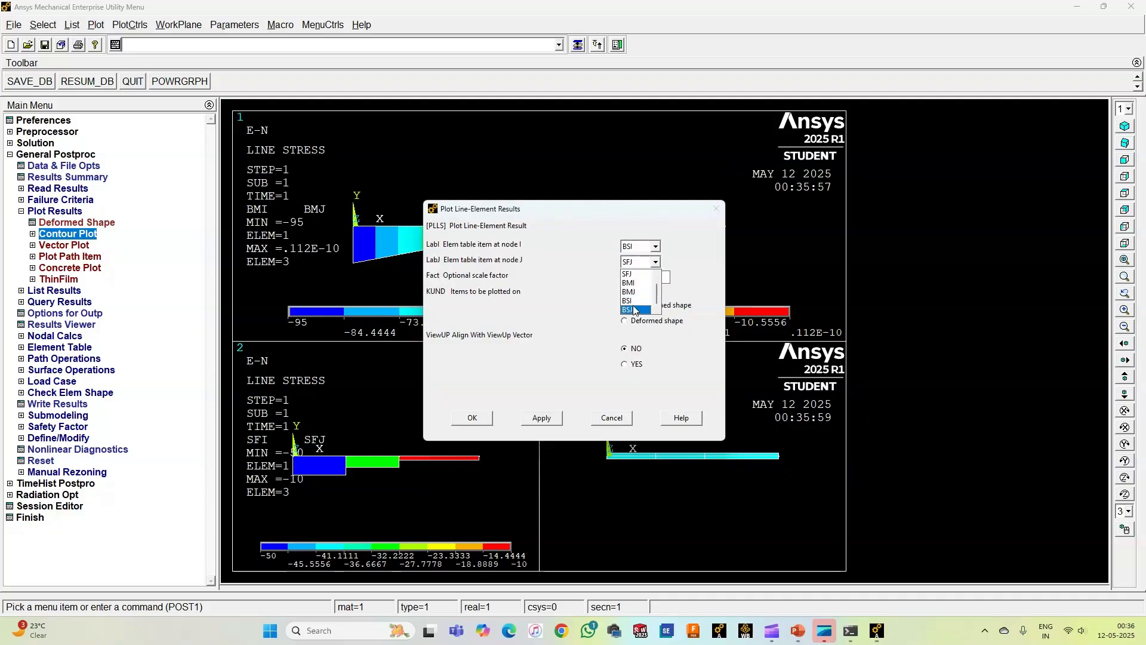
click(634, 310)
click(472, 417)
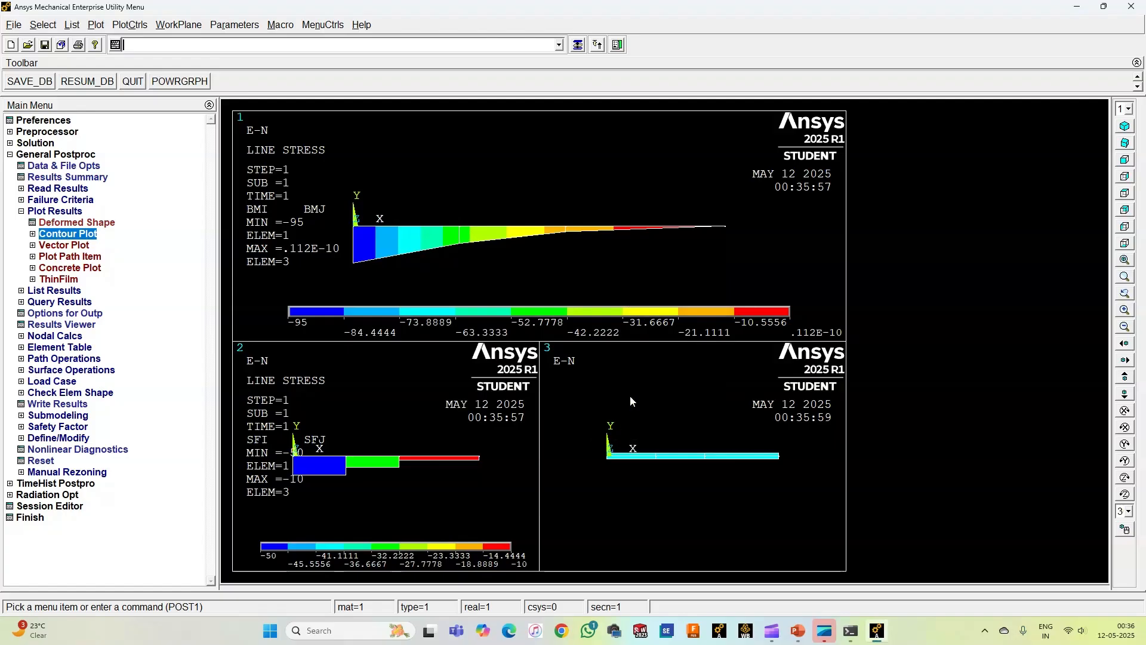
right_click(651, 366)
click(671, 376)
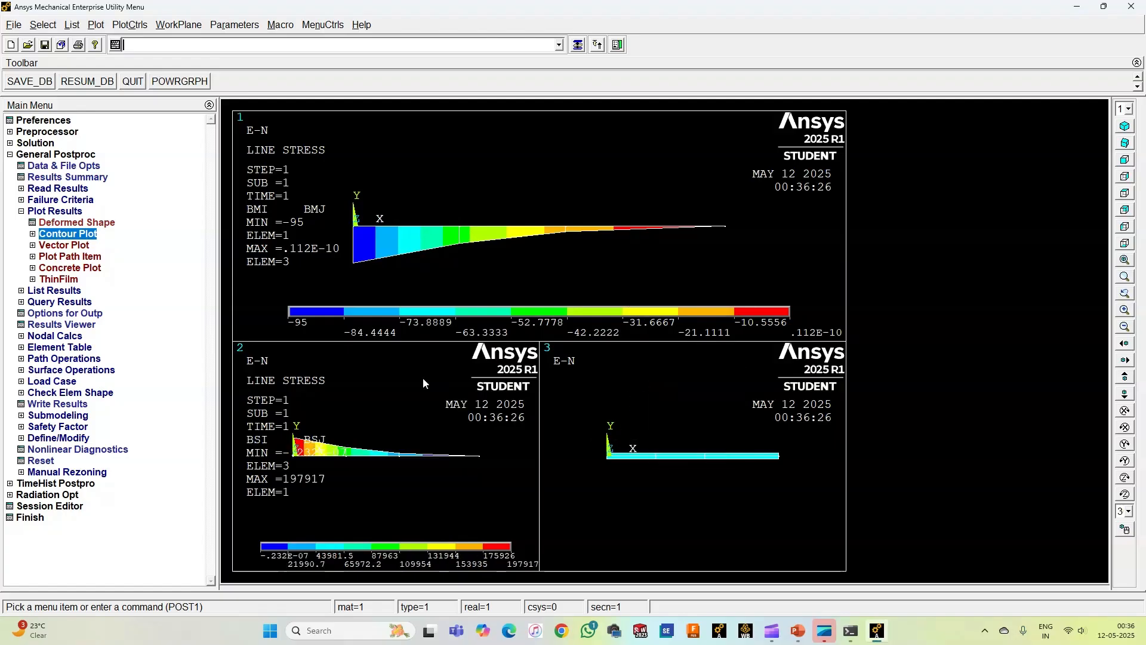
Step: Set window 3 of the multi-plot to an entity plot of line-element results
click(126, 27)
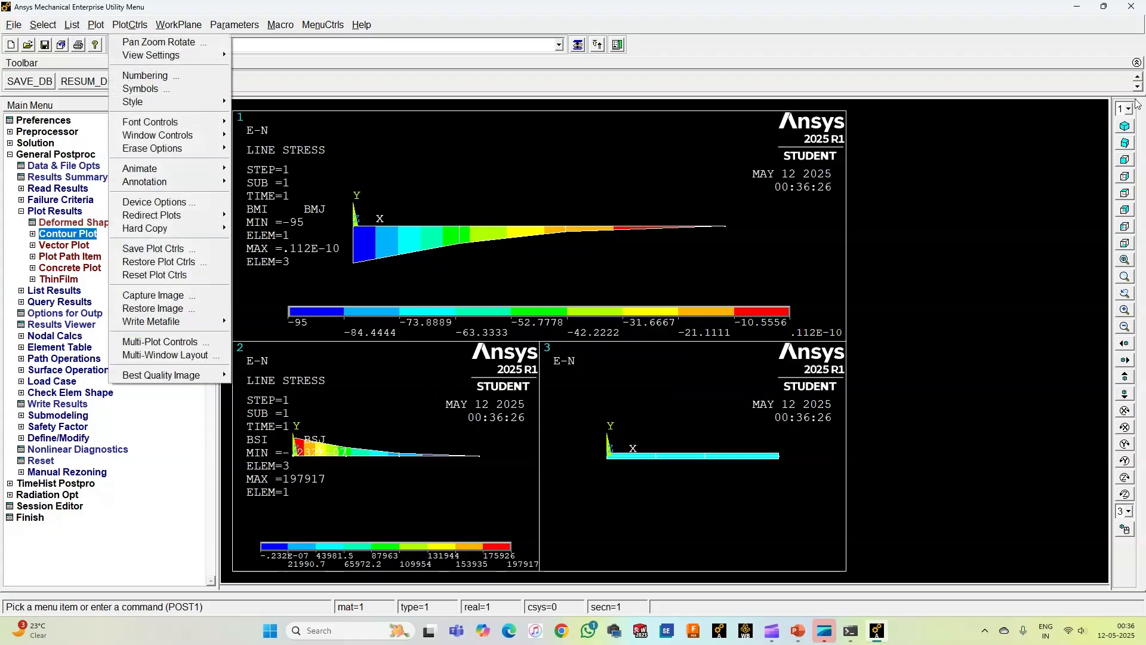
click(179, 341)
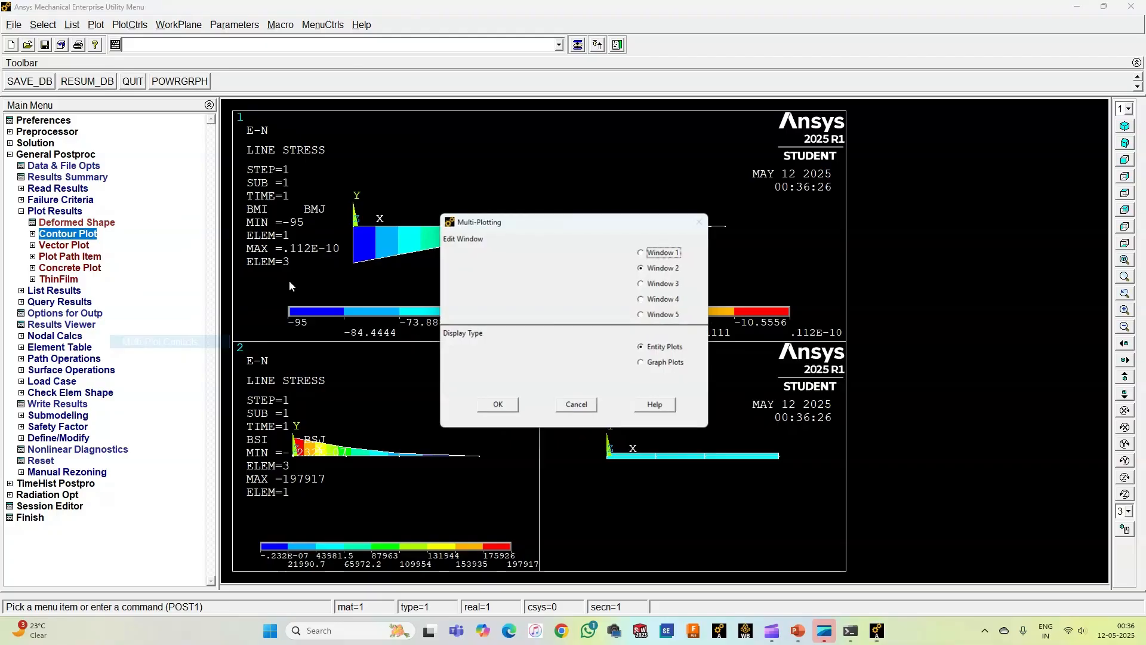
click(666, 285)
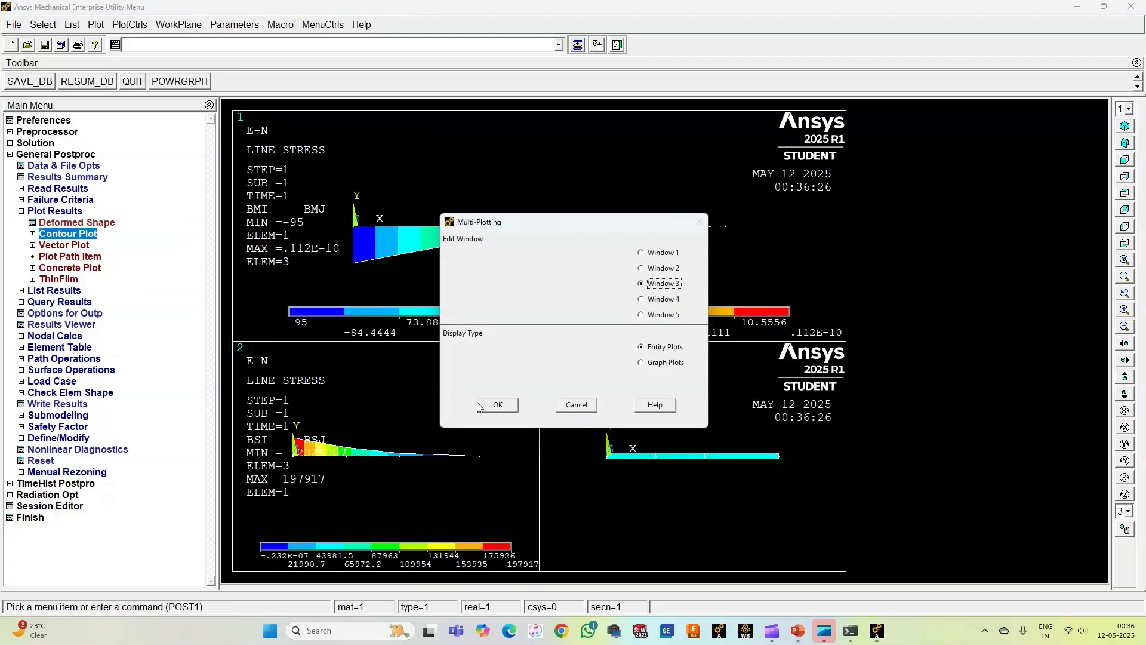
click(496, 405)
click(662, 404)
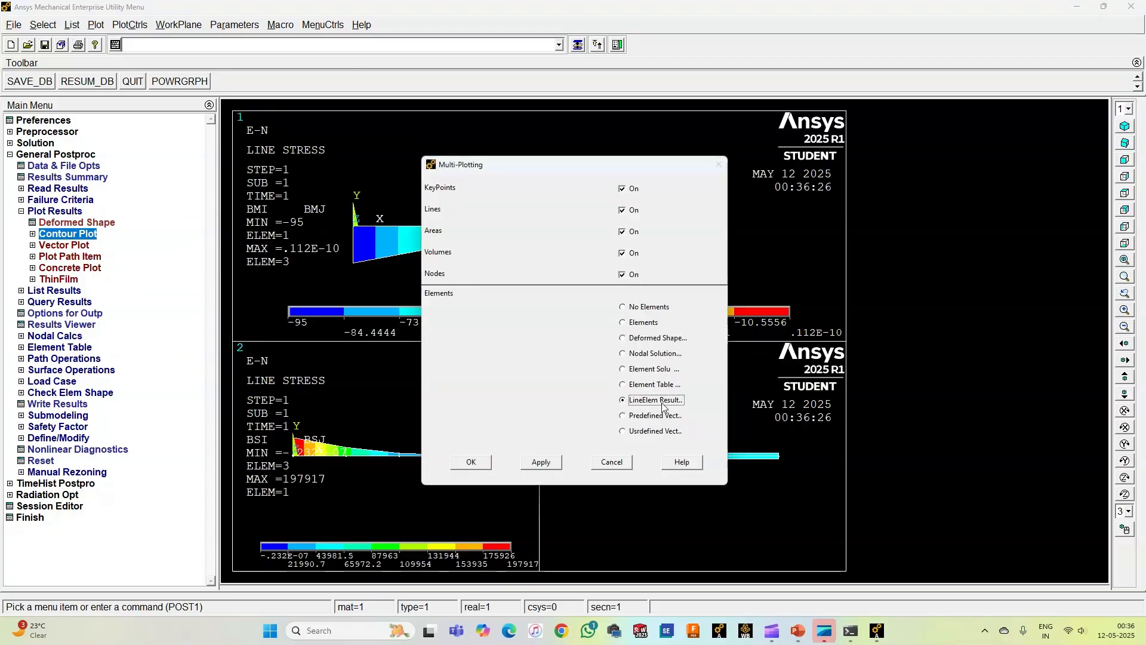
click(471, 462)
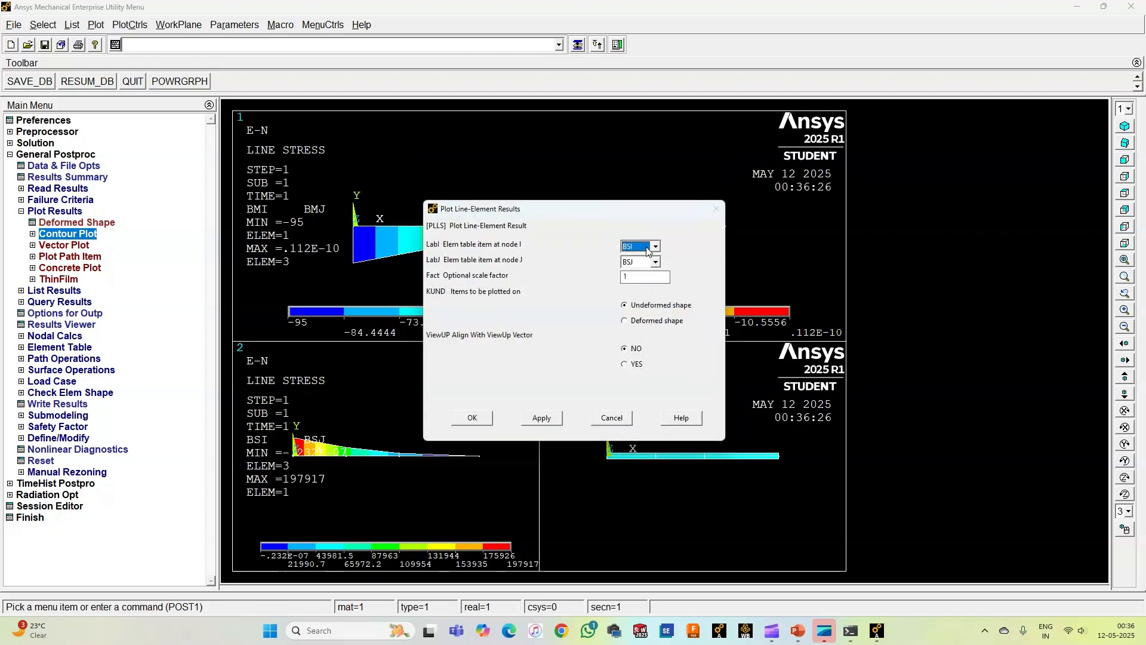
Step: Assign SFI at node I and SFJ at node J to window 3's line-element plot and replot the display
click(654, 247)
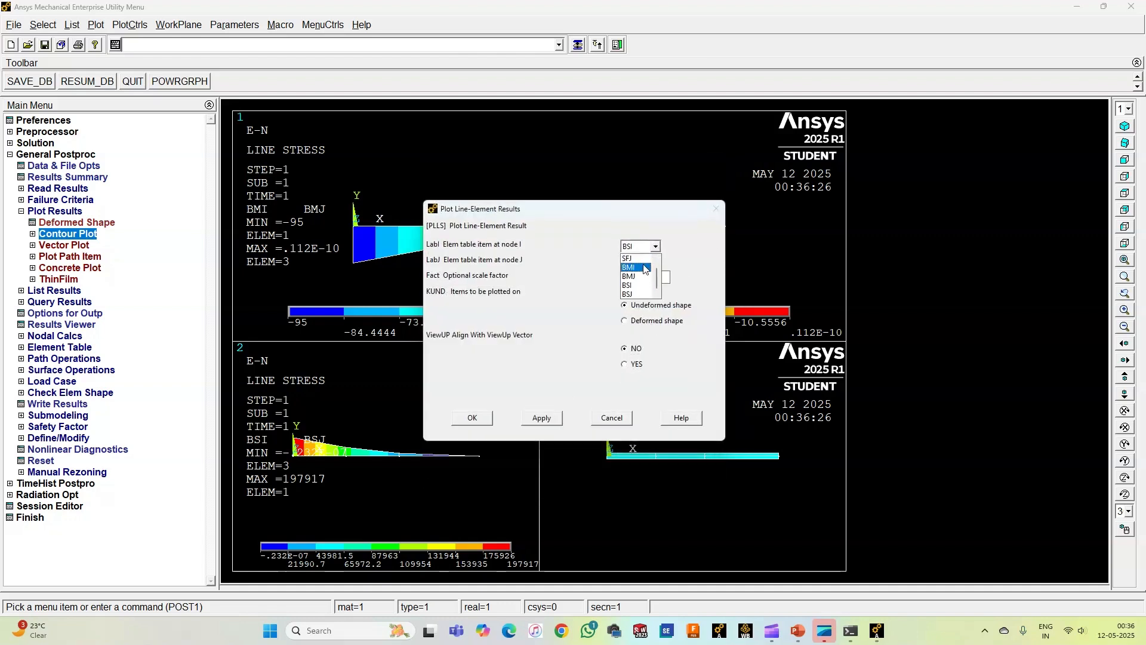
click(628, 257)
click(655, 262)
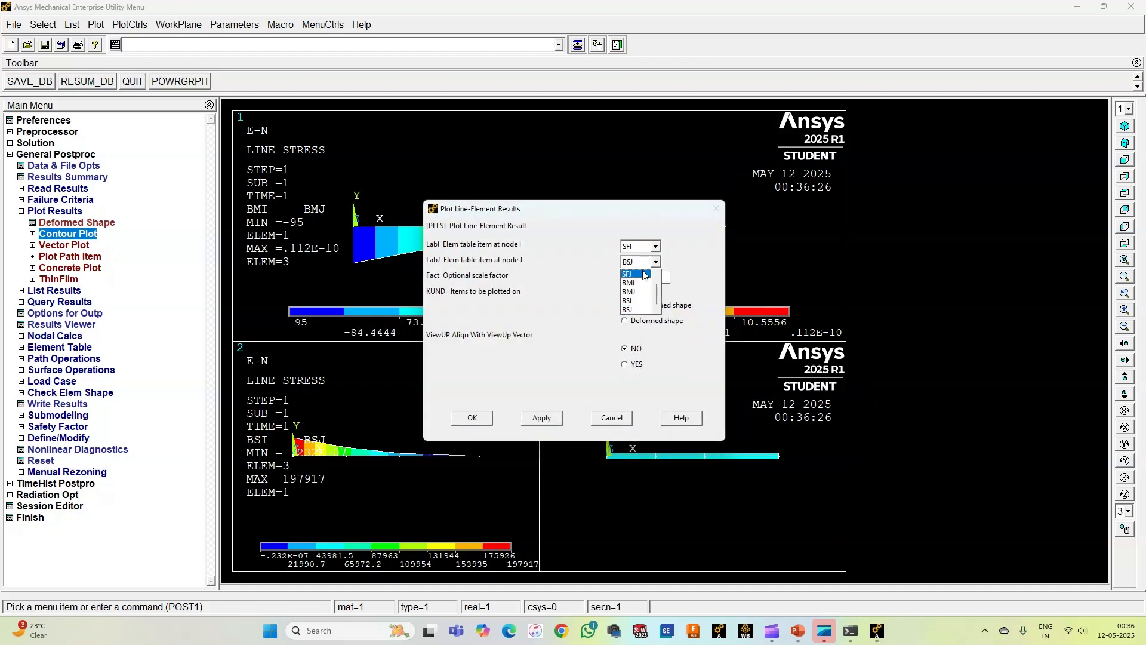
click(641, 276)
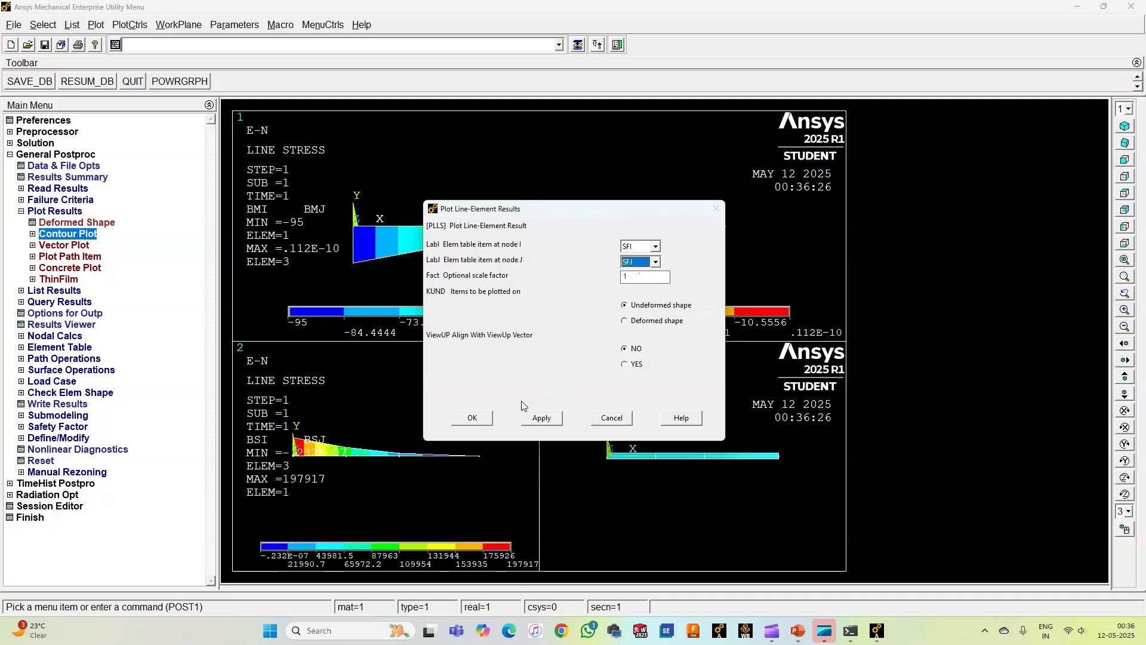
click(471, 417)
right_click(643, 391)
click(657, 397)
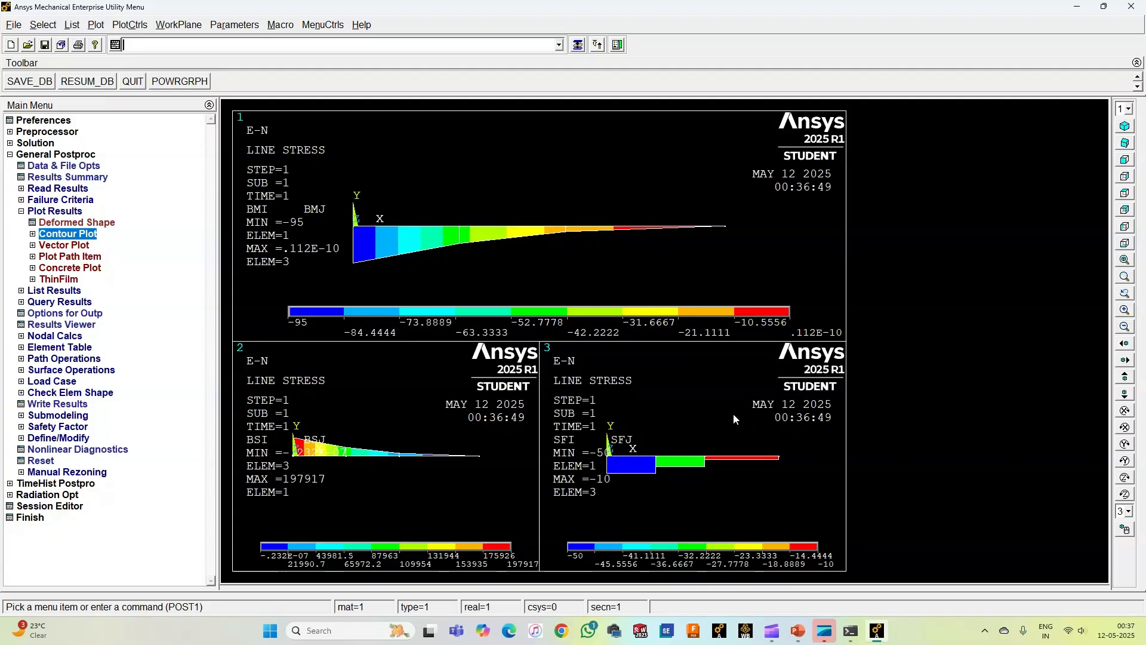
Step: Export the three-window plot as an inverted white/black enhanced metafile named PLOTS-CANT BEAM in the Downloads folder
click(126, 26)
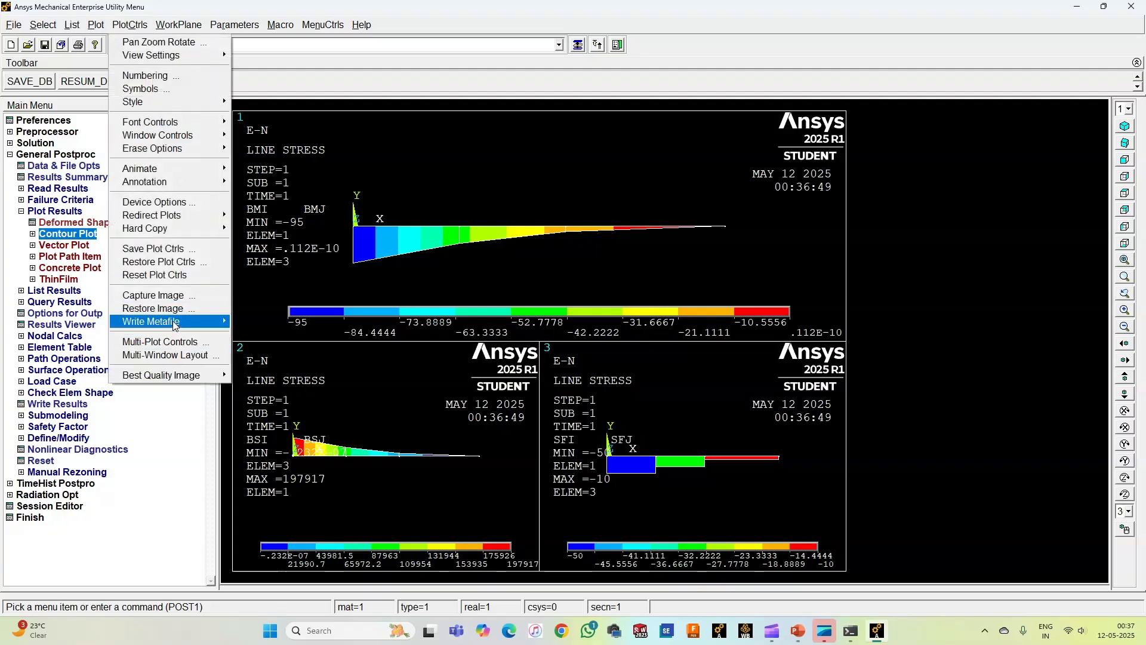
mouse_move(175, 324)
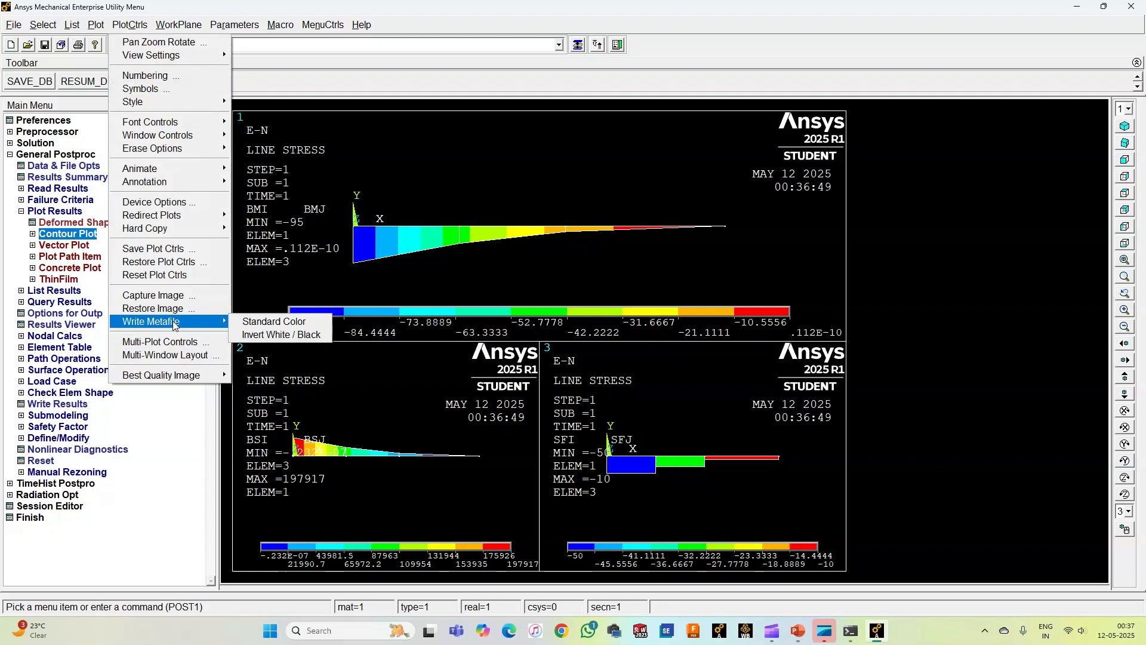
click(277, 334)
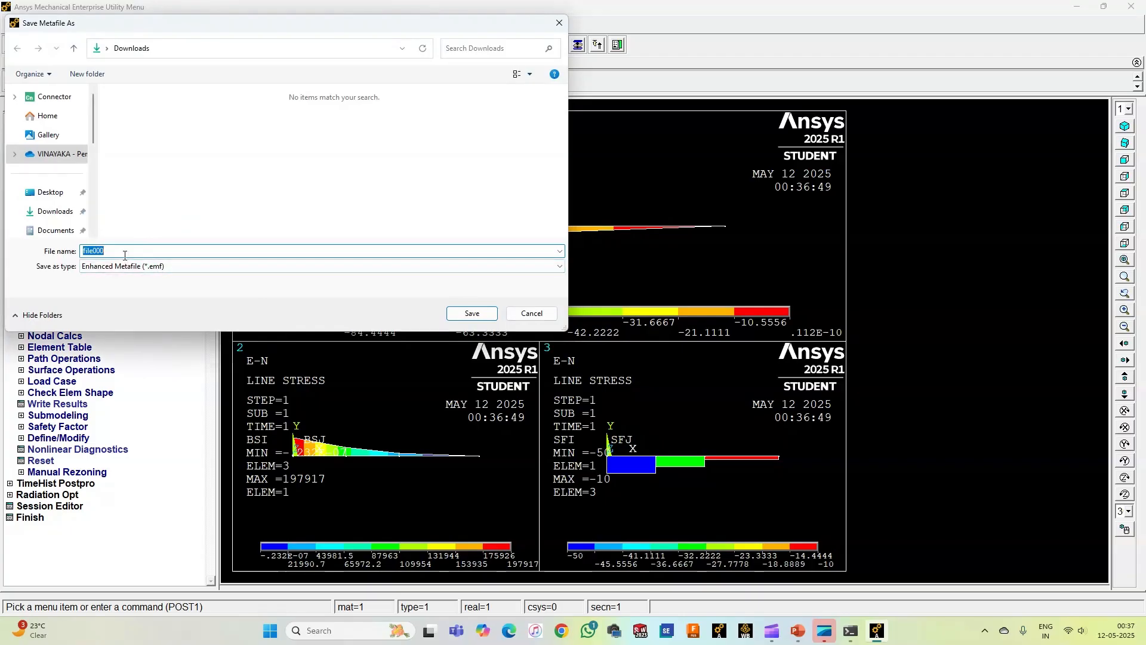
text(PLOTS-CANT BEAM)
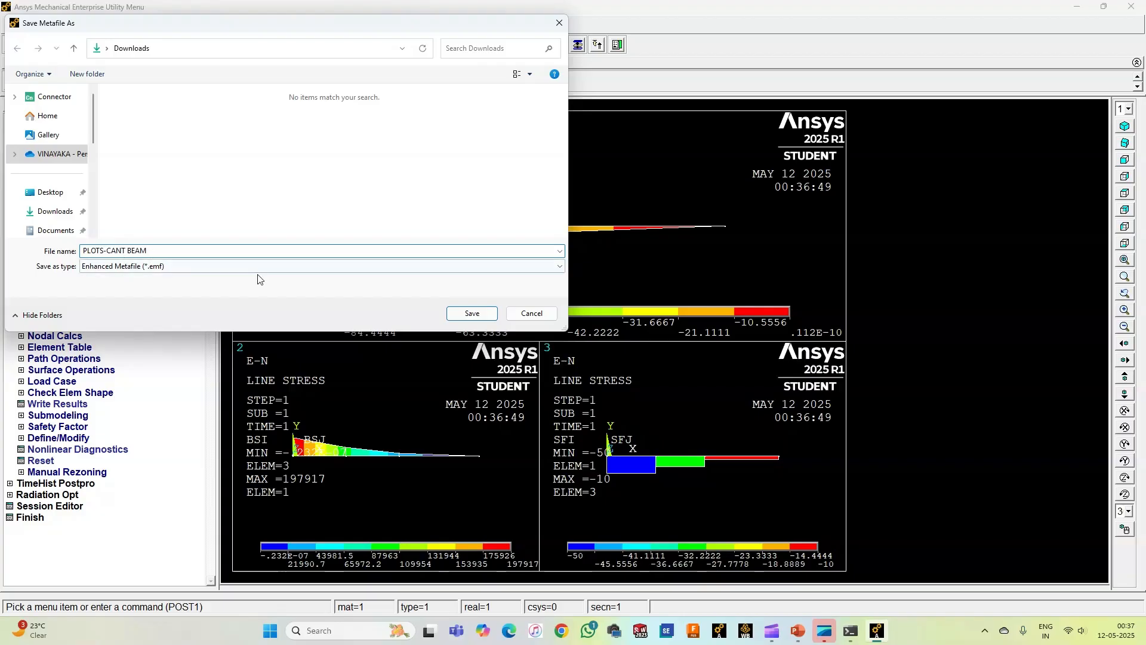
click(472, 314)
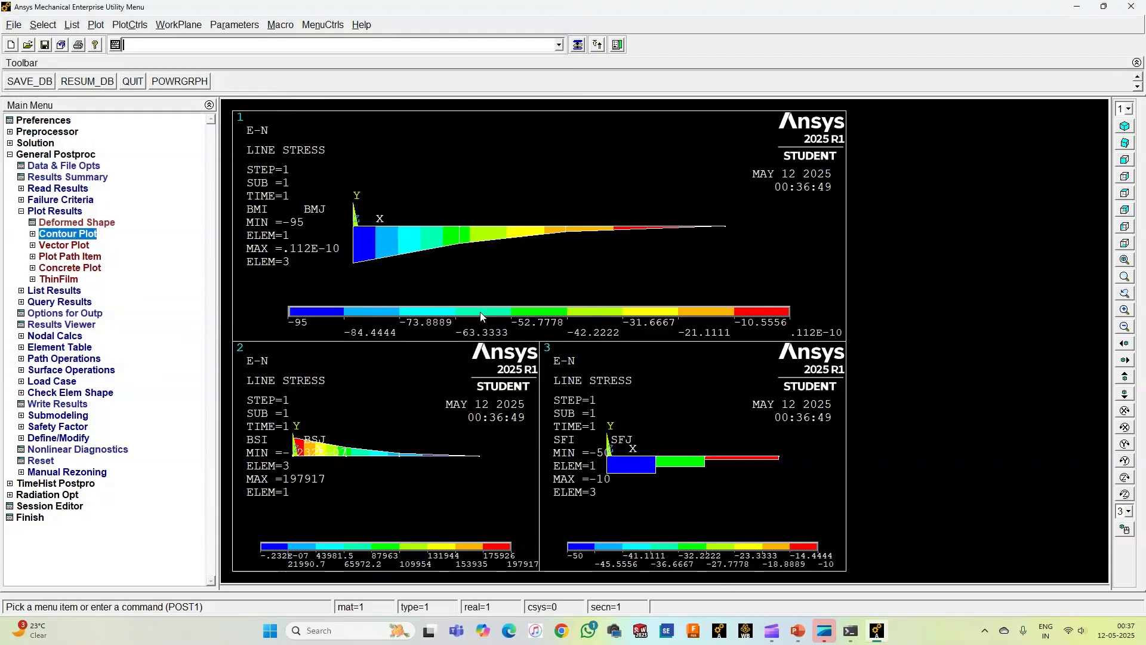
Step: Open the PLOTS-CANT BEAM metafile from Downloads in Paint to examine the exported plots, and close it along with File Explorer
click(270, 630)
click(664, 317)
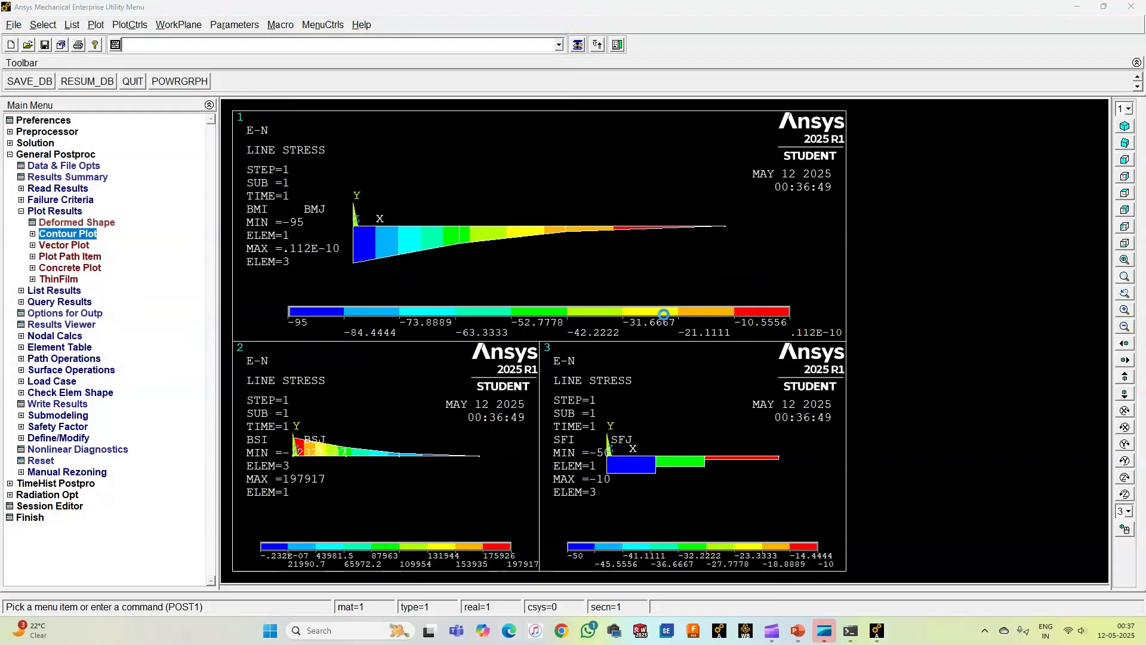
click(50, 204)
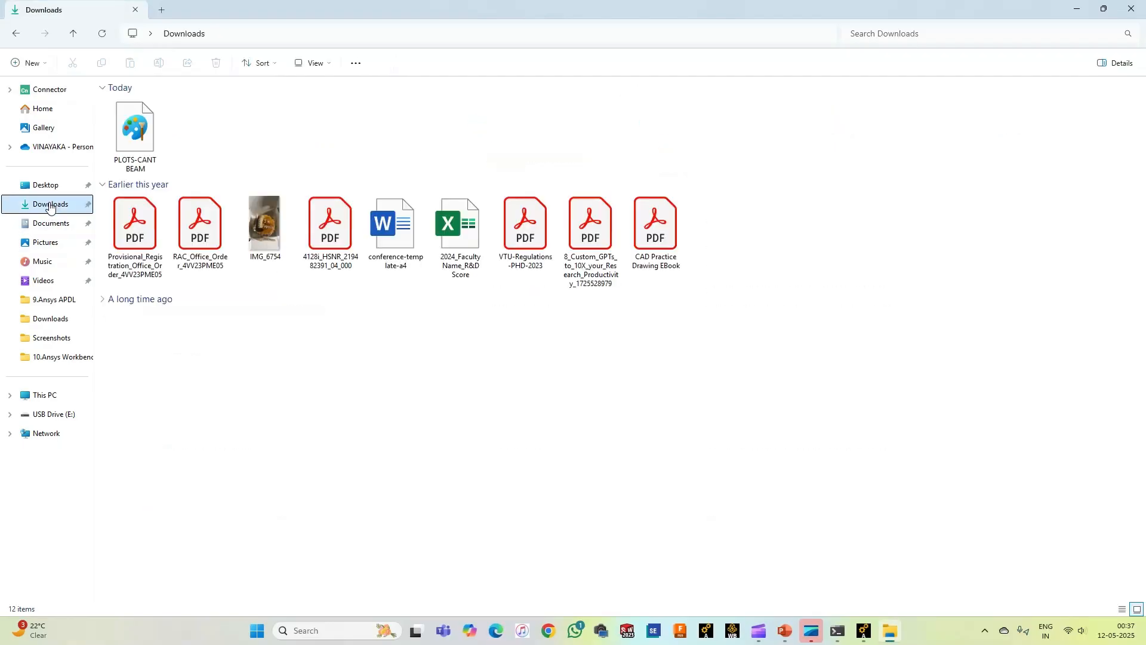
double_click(143, 137)
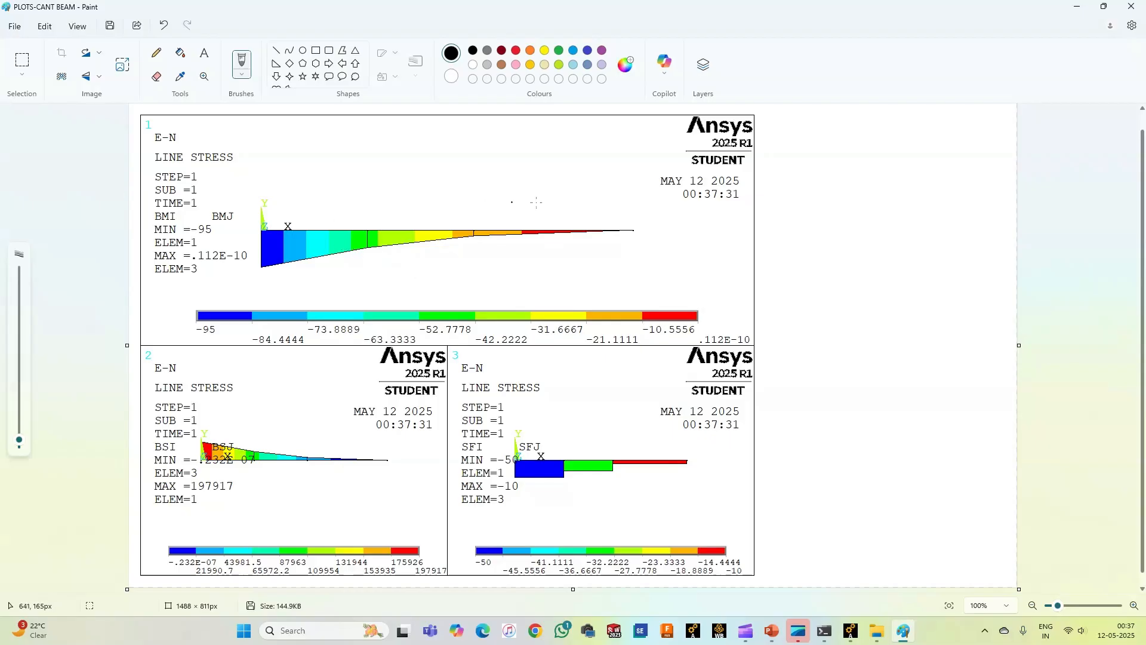
click(1141, 6)
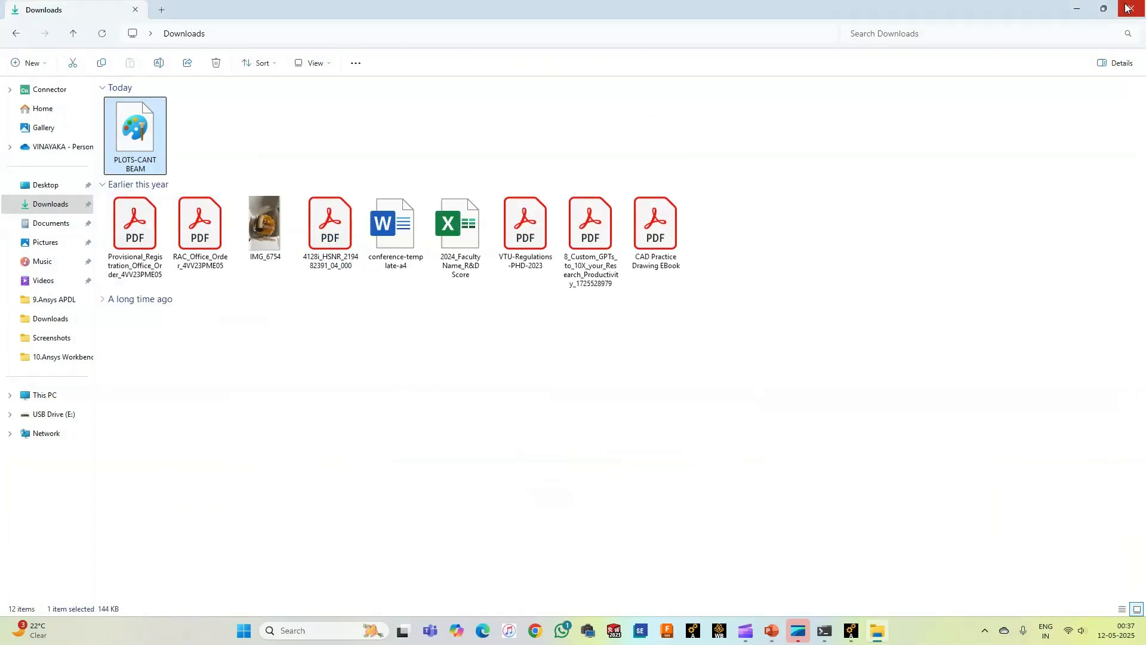
click(1143, 3)
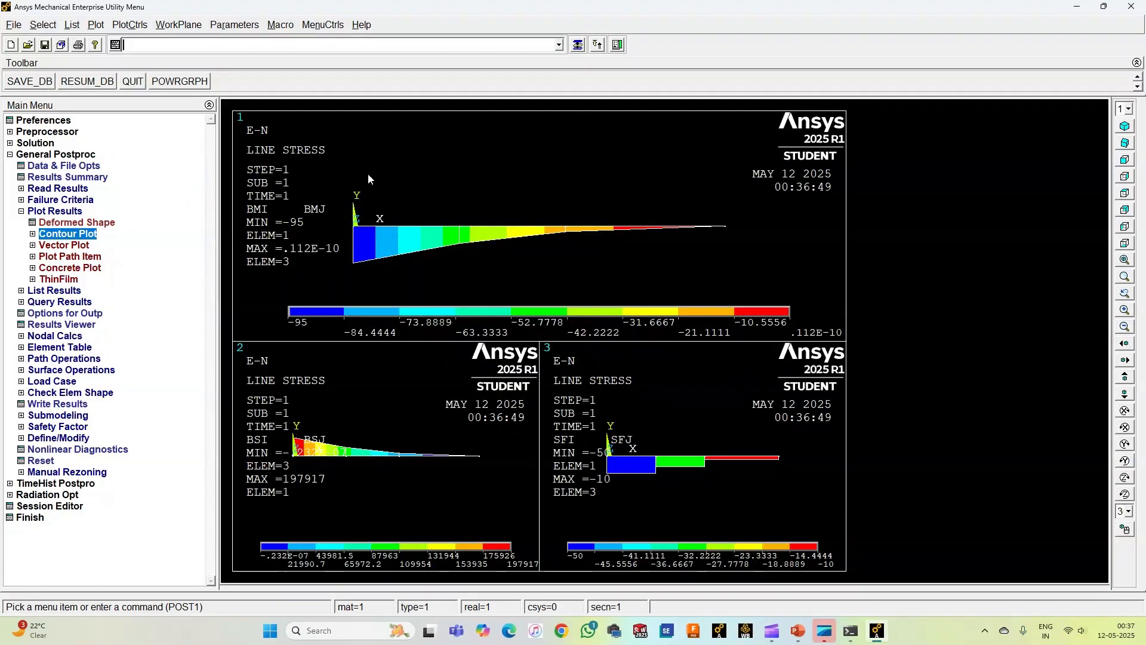
Step: Set the analysis title to "analysis of cantilever beam" and replot the display
click(14, 27)
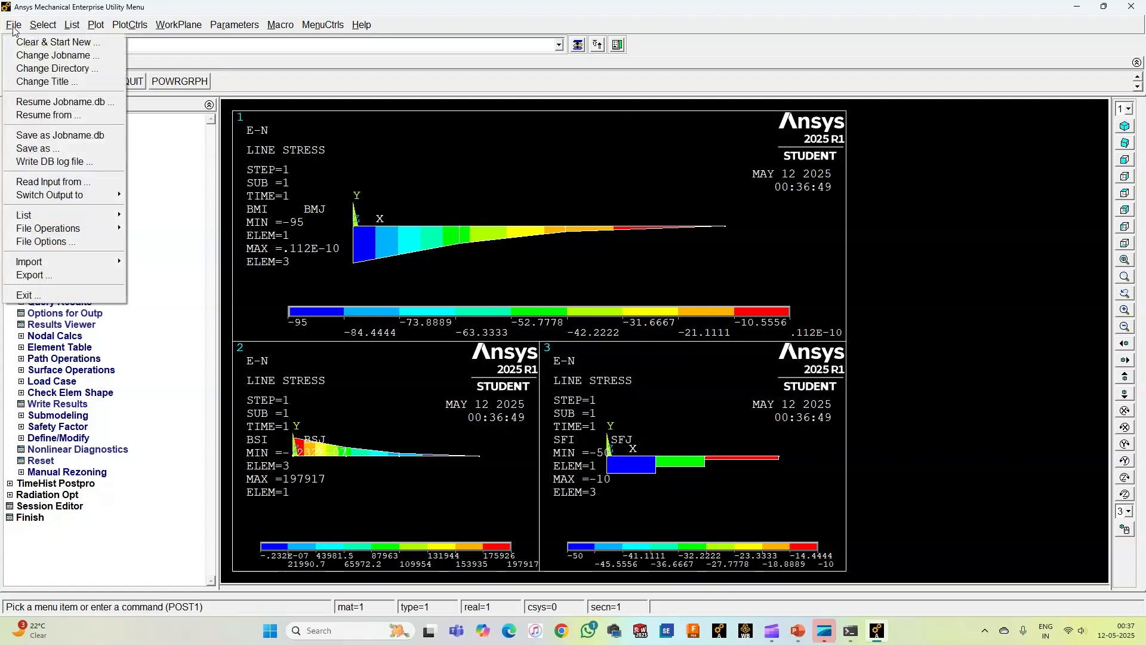
click(53, 82)
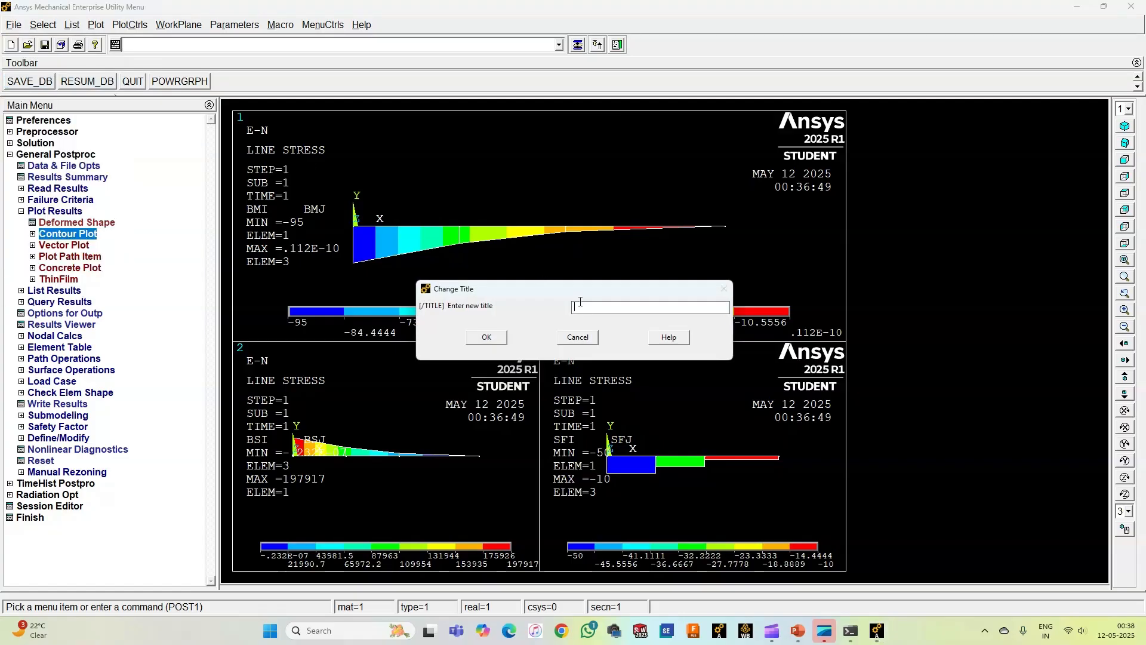
text(a)
text(nalysis of can)
text(tilever bem)
click(487, 338)
right_click(512, 178)
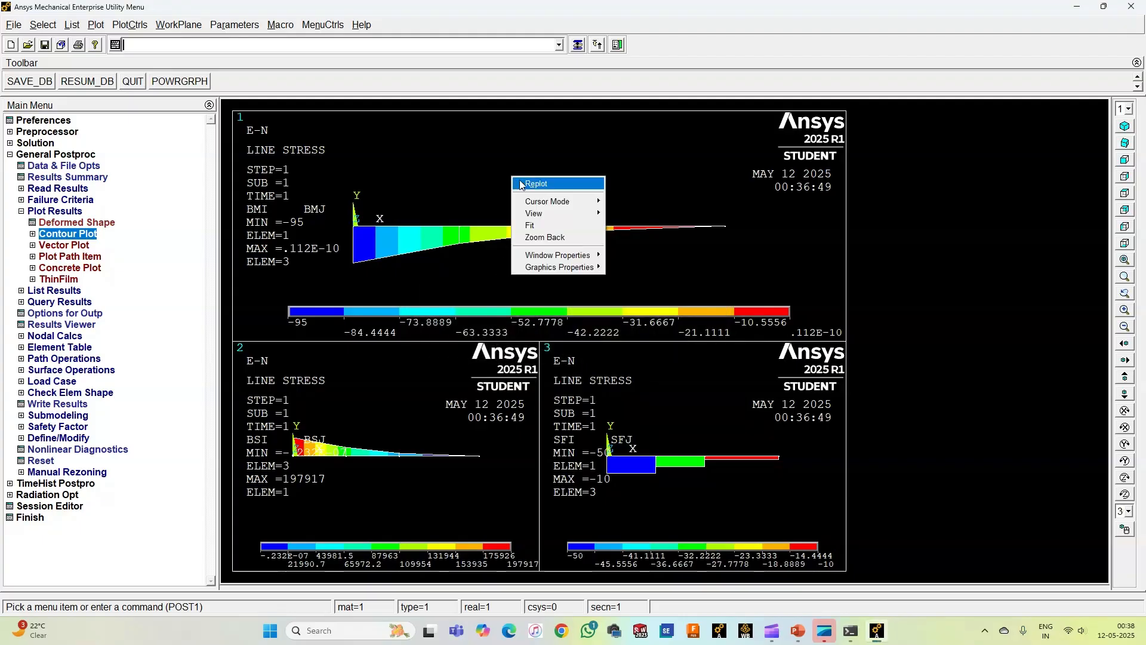
click(537, 184)
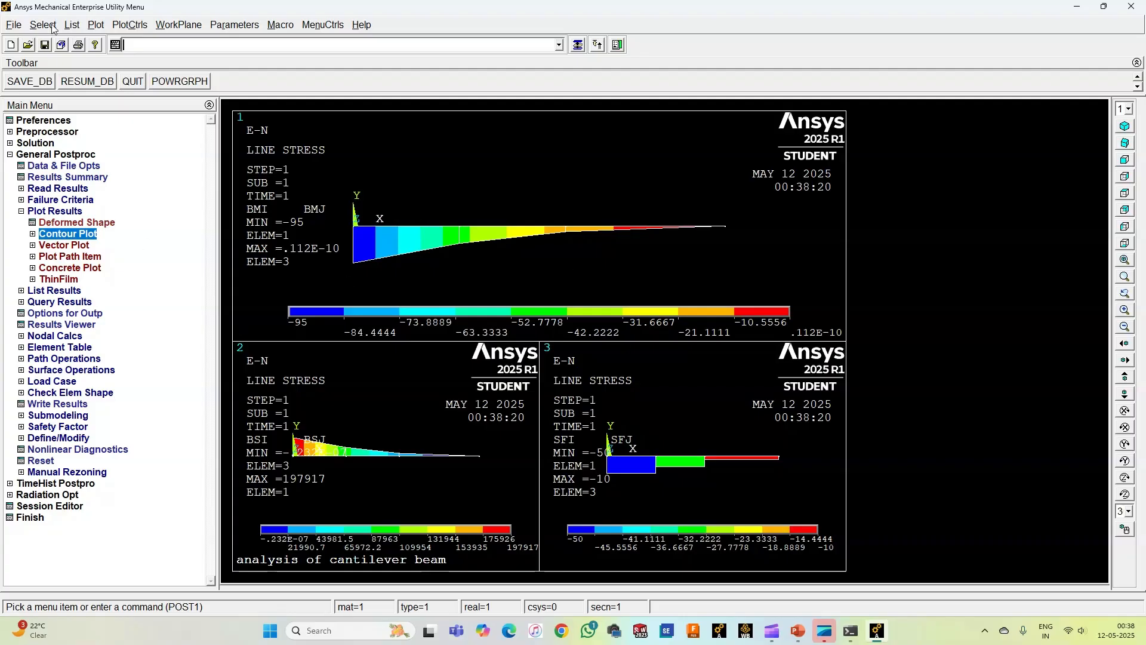
Step: Export the titled multi-plot as an inverted white/black metafile, overwriting PLOTS-CANT BEAM in the Downloads folder
click(126, 26)
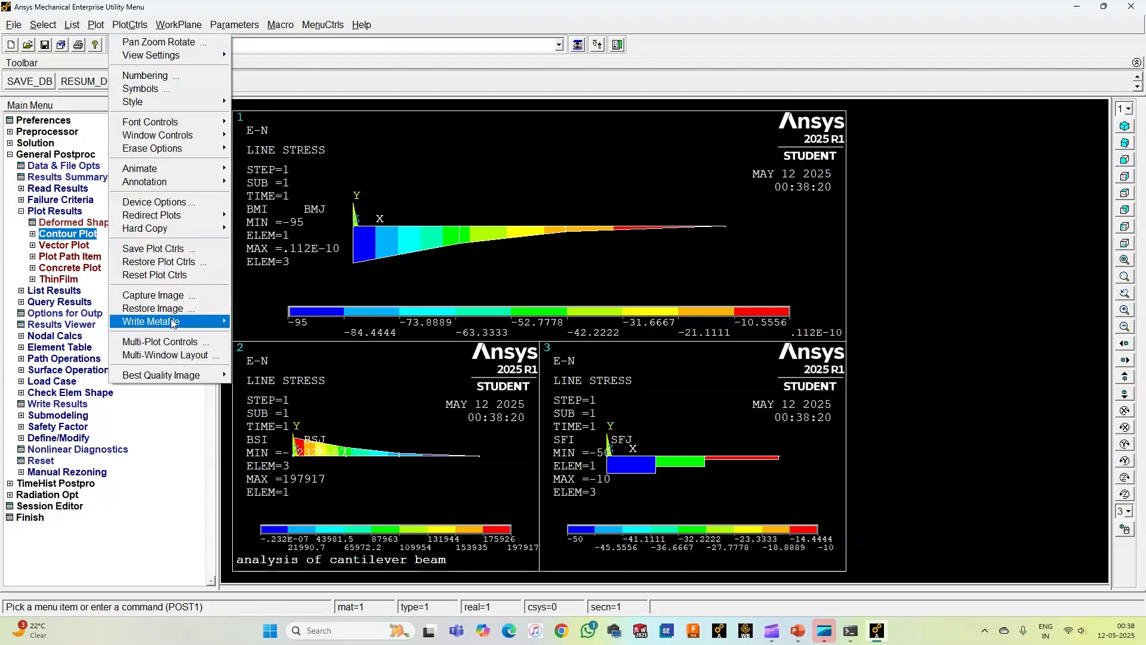
mouse_move(231, 321)
click(271, 321)
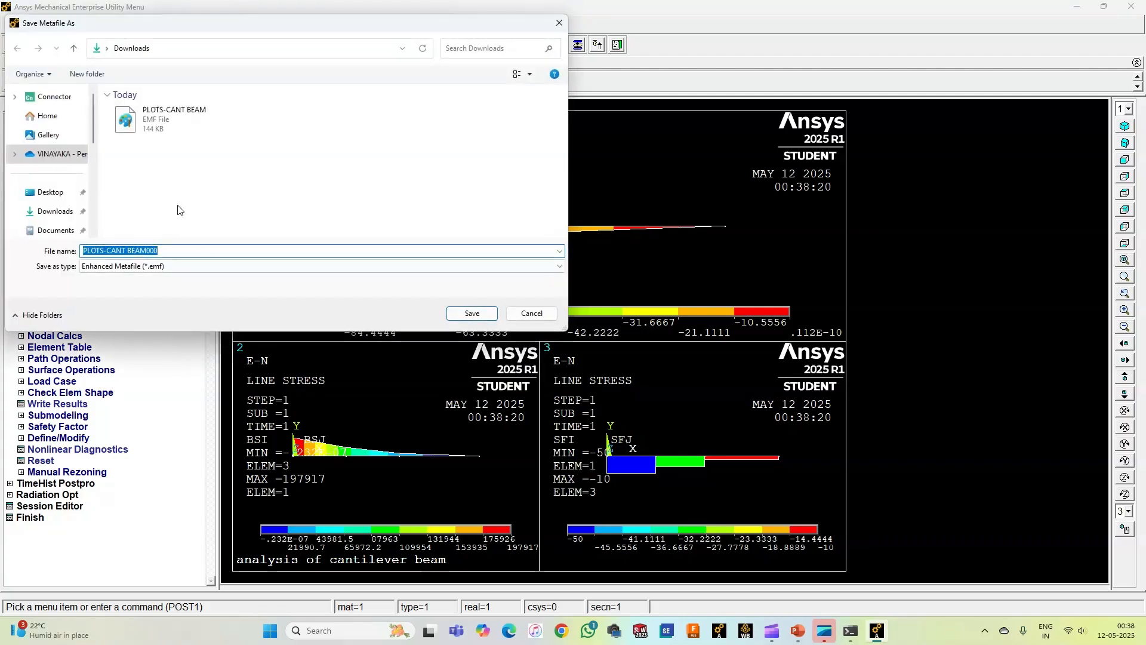
click(159, 127)
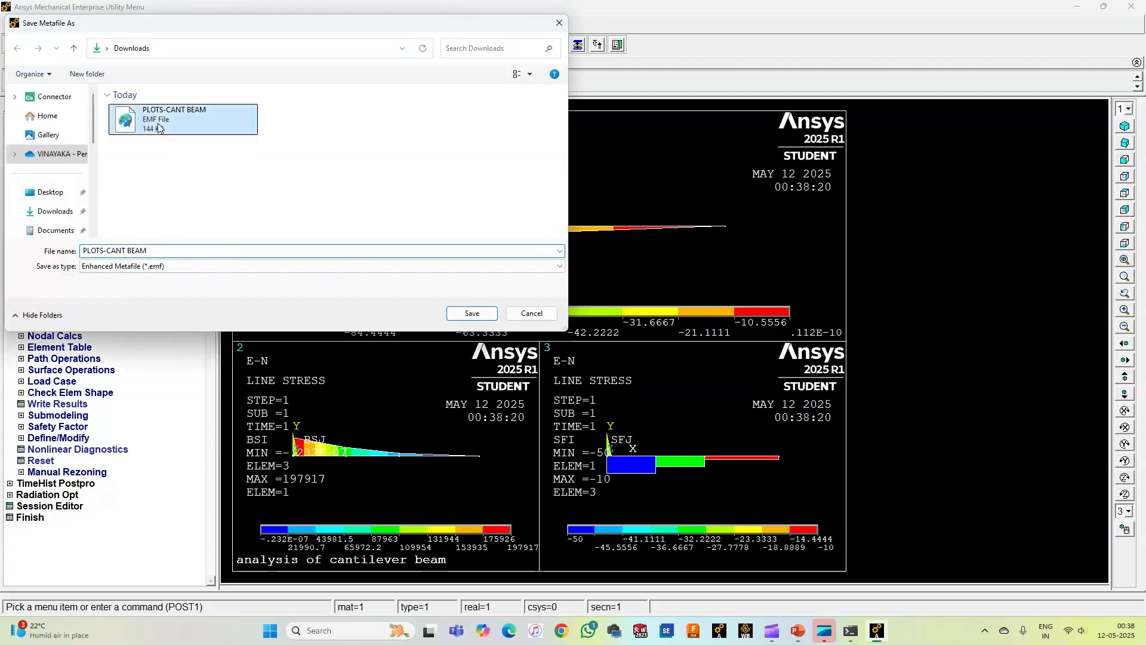
click(470, 312)
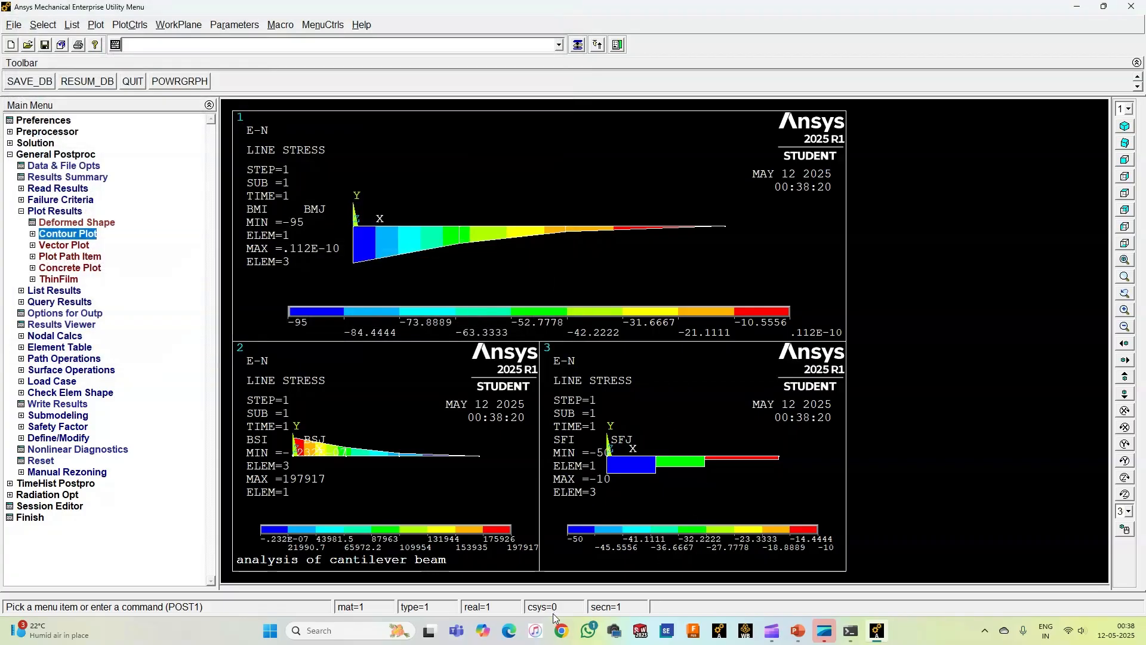
Step: Open the PLOTS-CANT BEAM metafile from Downloads in Paint and save it as a JPEG picture in the Pictures folder
click(270, 630)
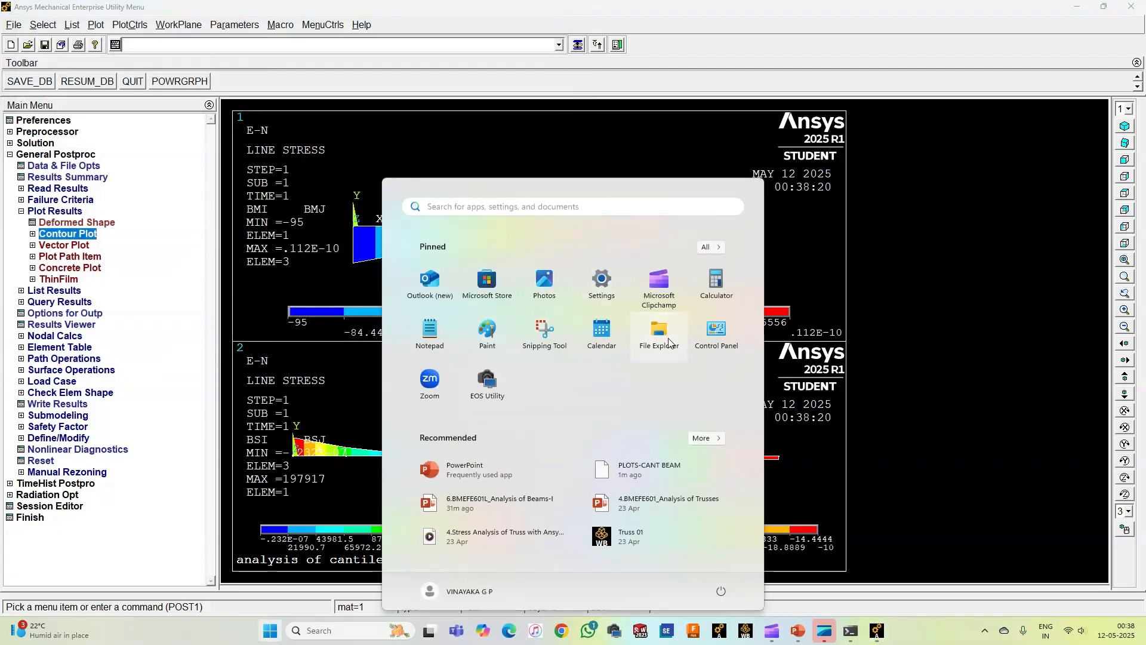
click(659, 334)
click(50, 204)
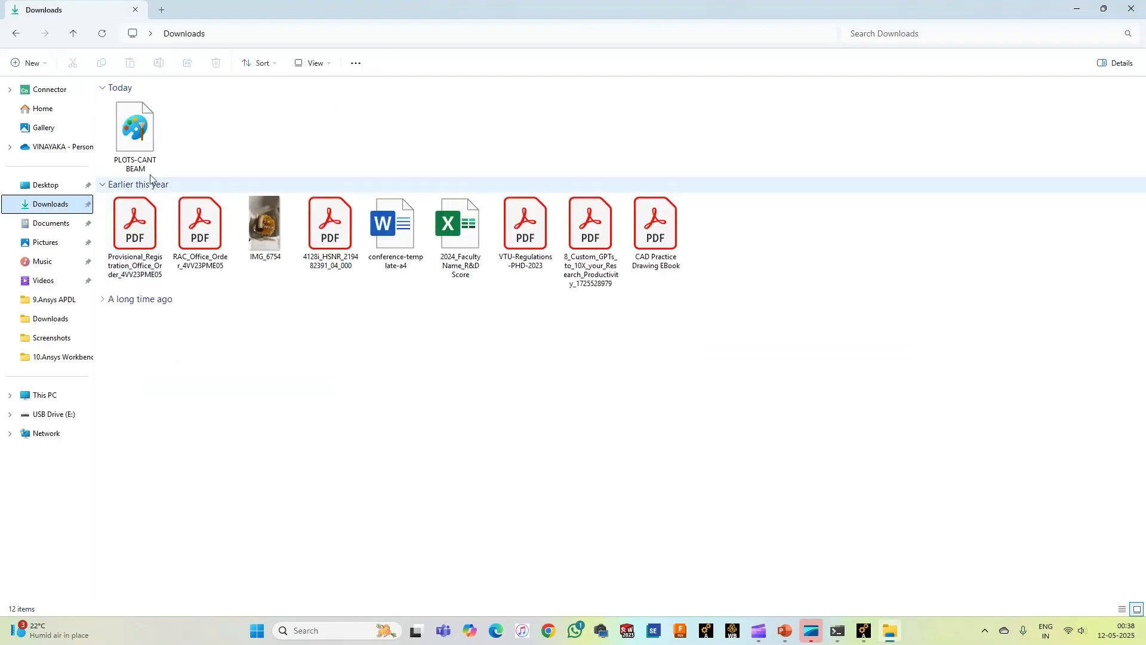
double_click(141, 162)
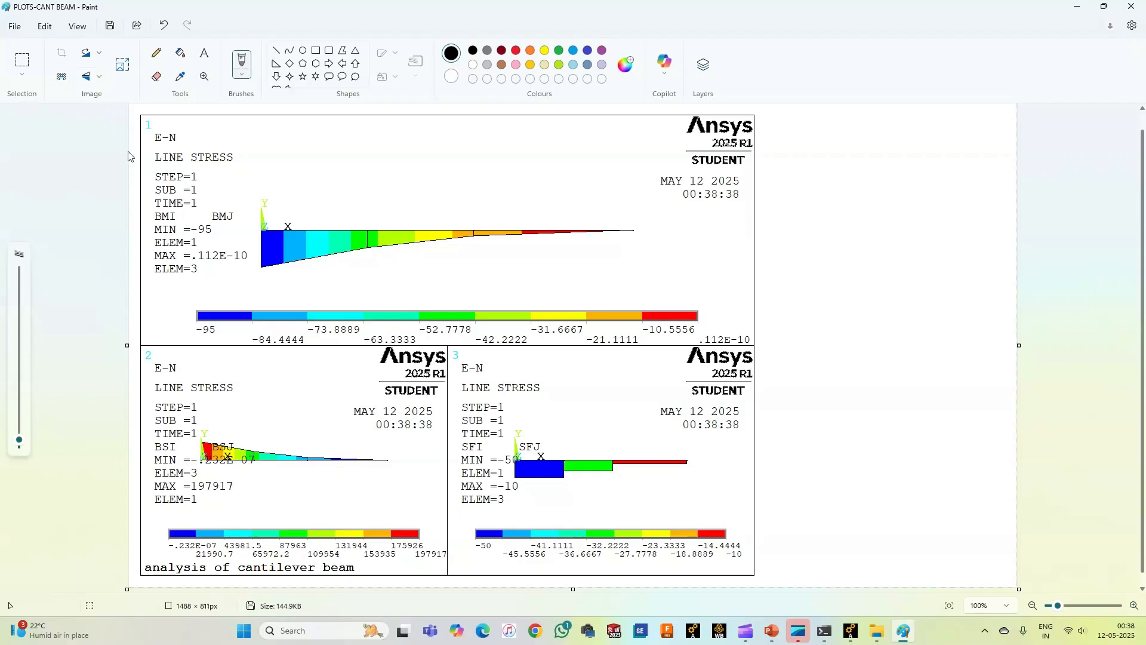
click(14, 27)
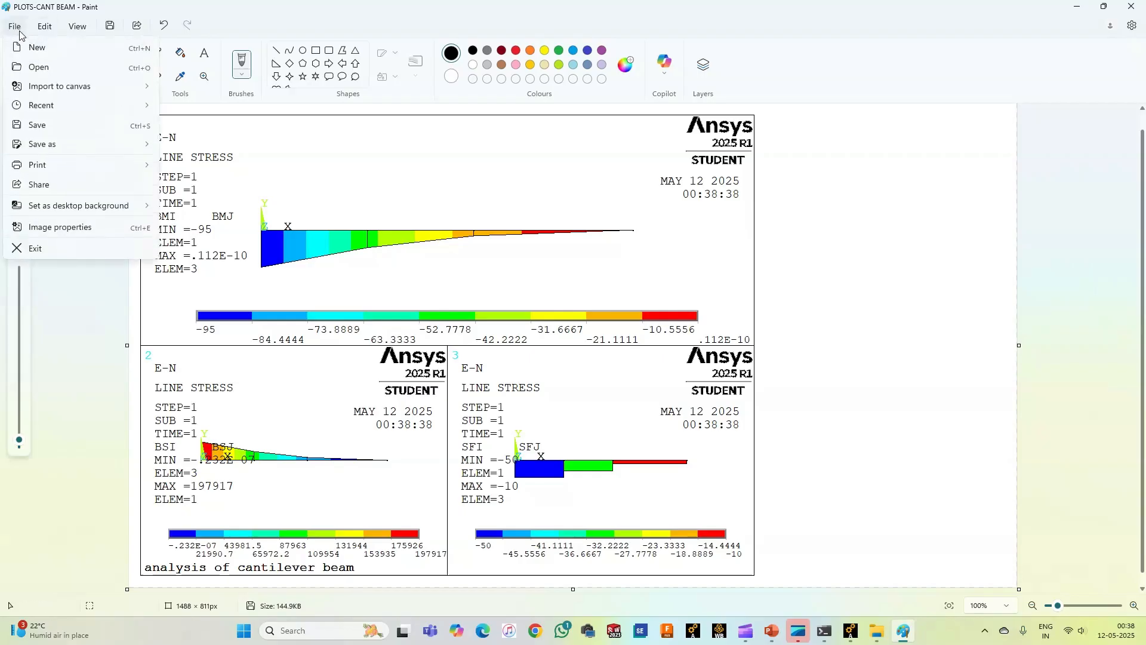
mouse_move(72, 144)
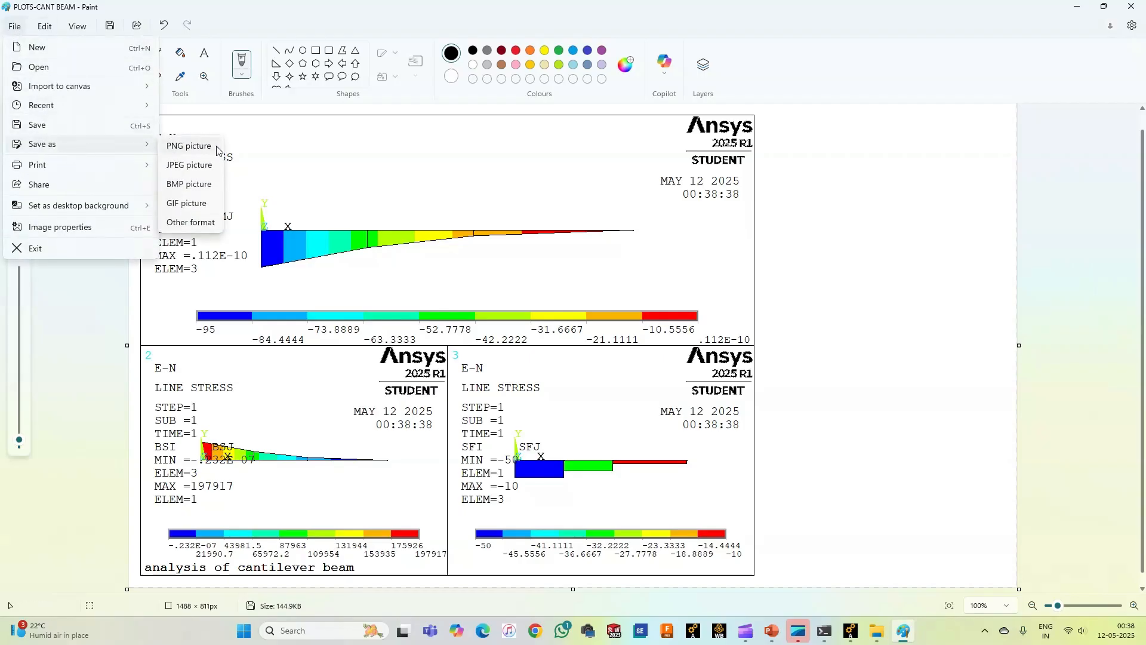
click(188, 166)
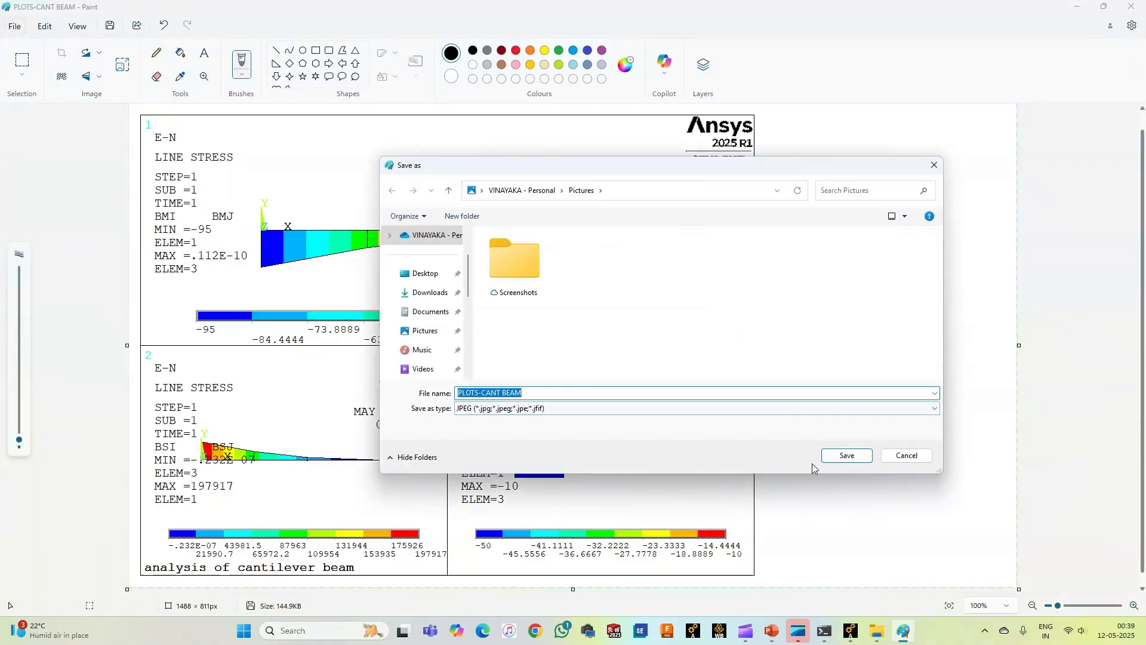
click(841, 457)
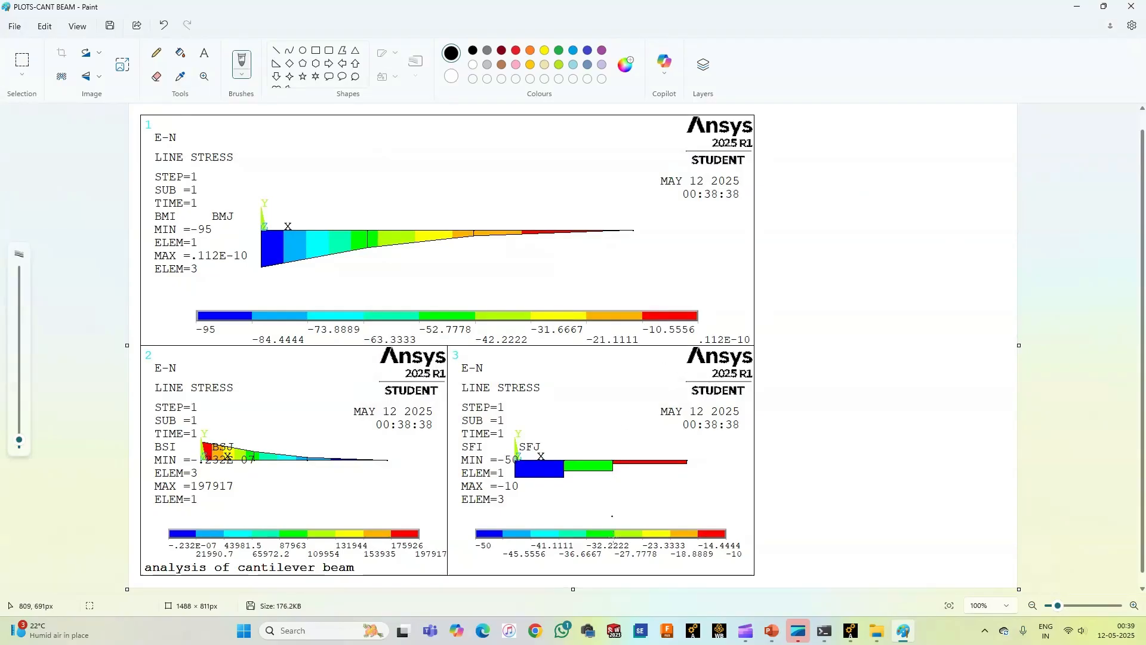
Step: Check the Downloads folder in File Explorer for the saved JPEG, and close the extra windows
click(243, 630)
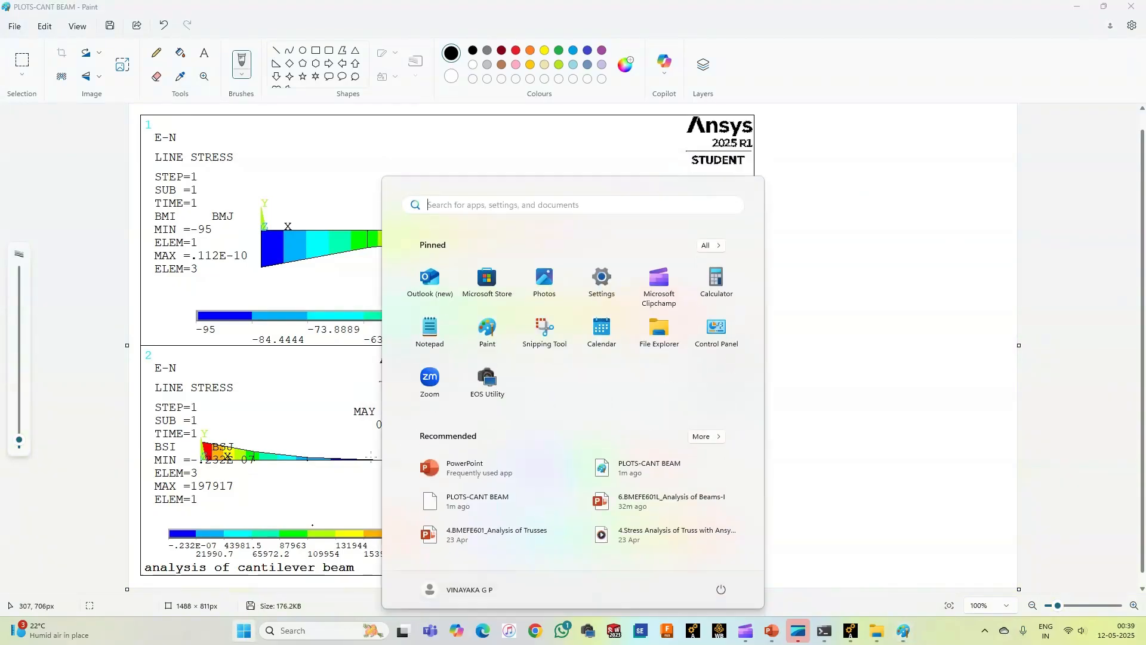
key(Escape)
key(super+e)
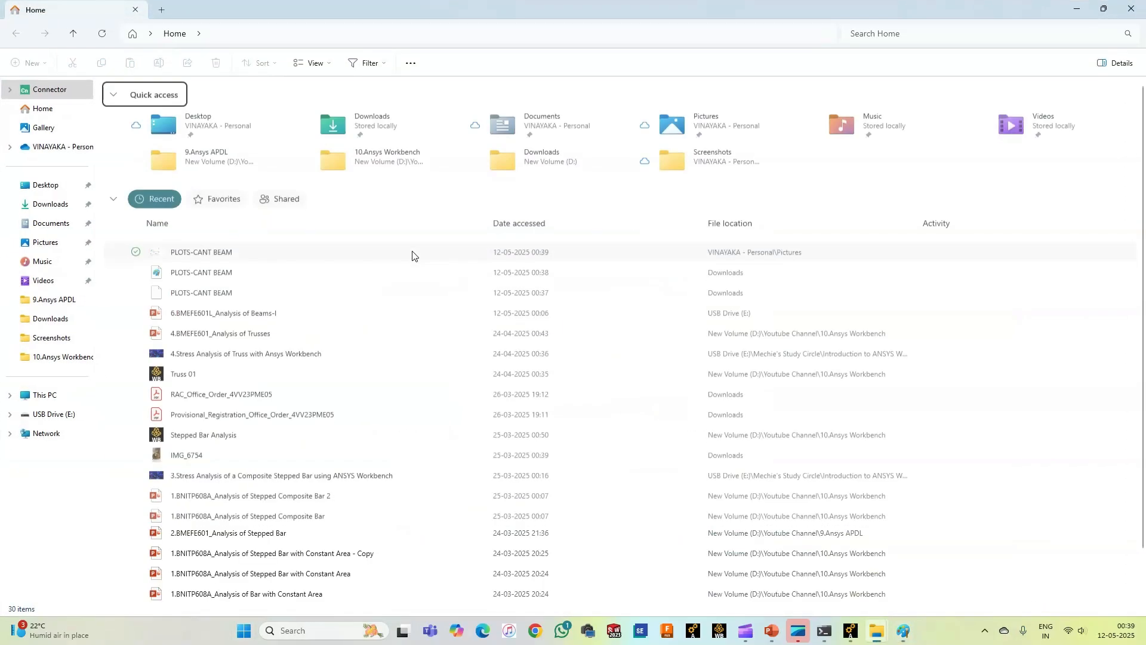
click(50, 204)
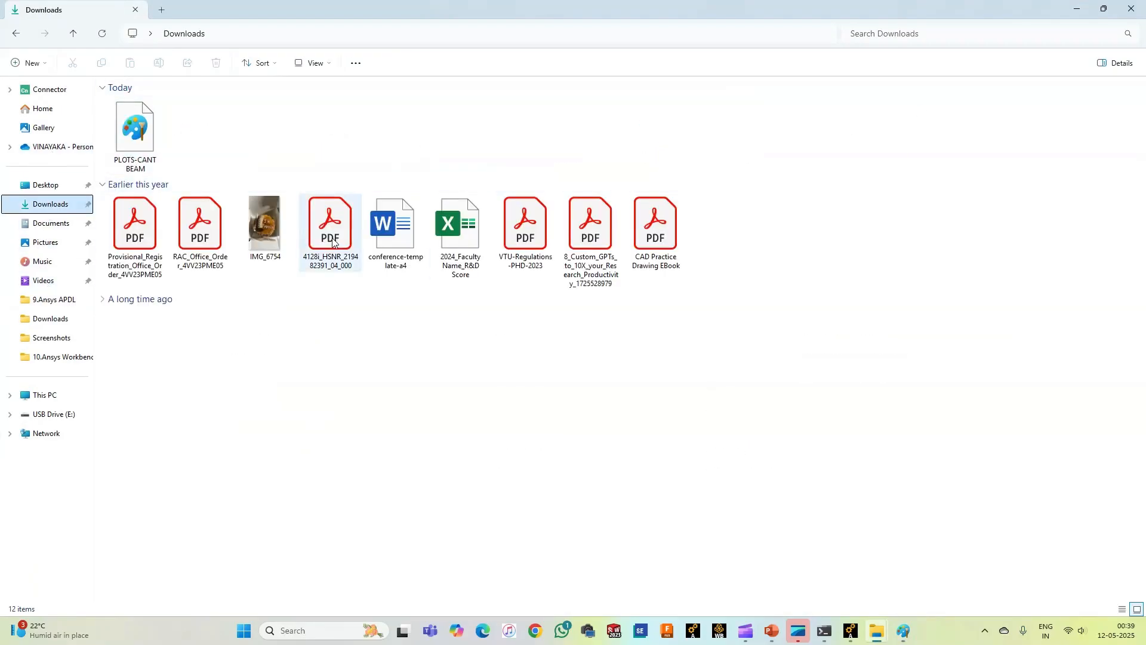
click(1134, 10)
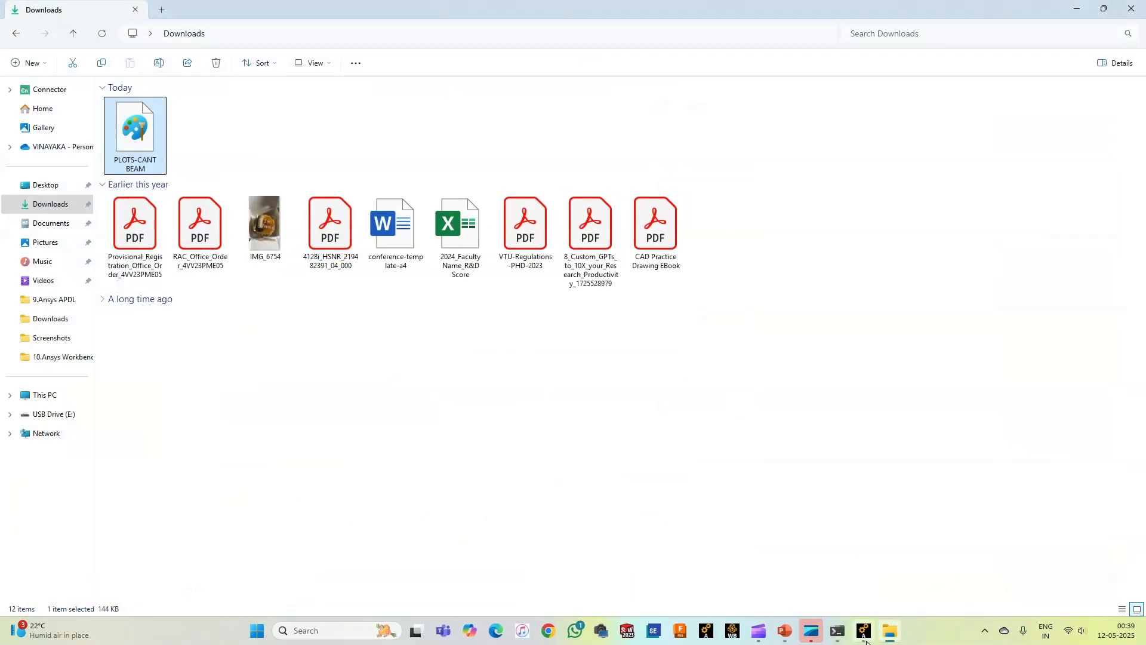
Step: Switch back to Ansys Mechanical APDL and collapse the Plot Results branch
click(864, 631)
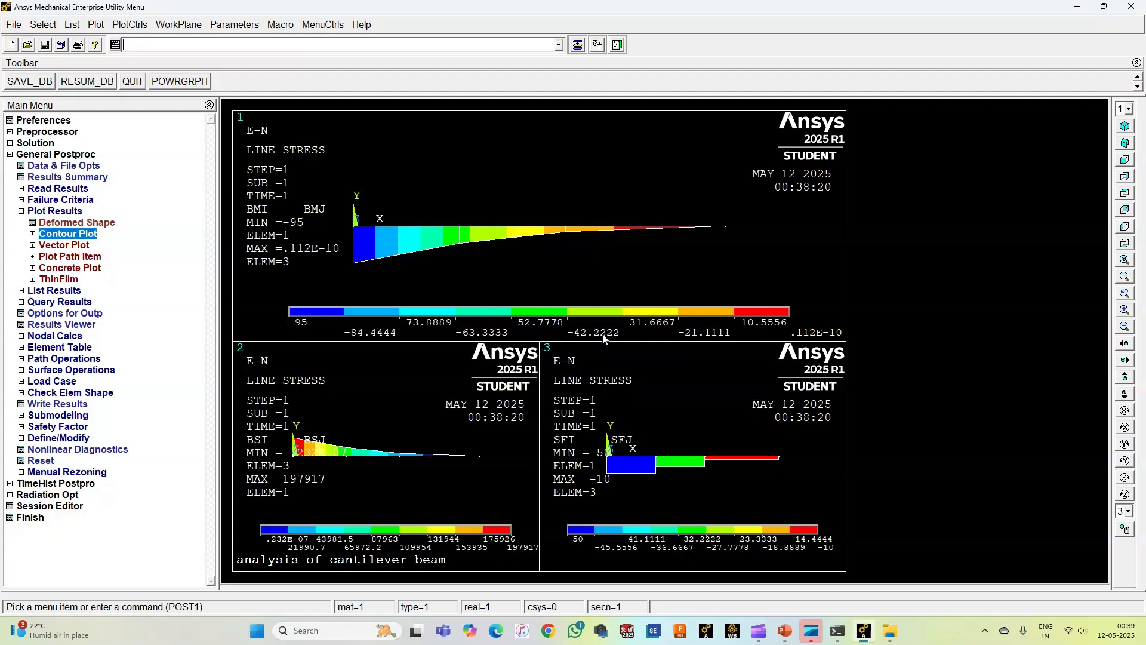
double_click(53, 212)
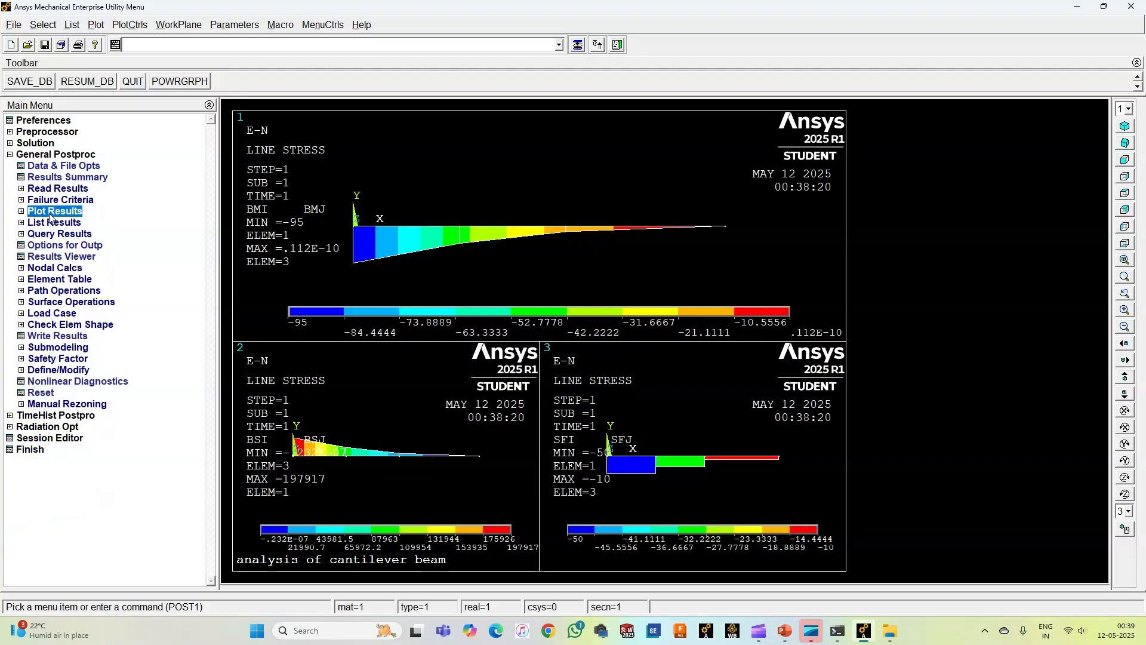